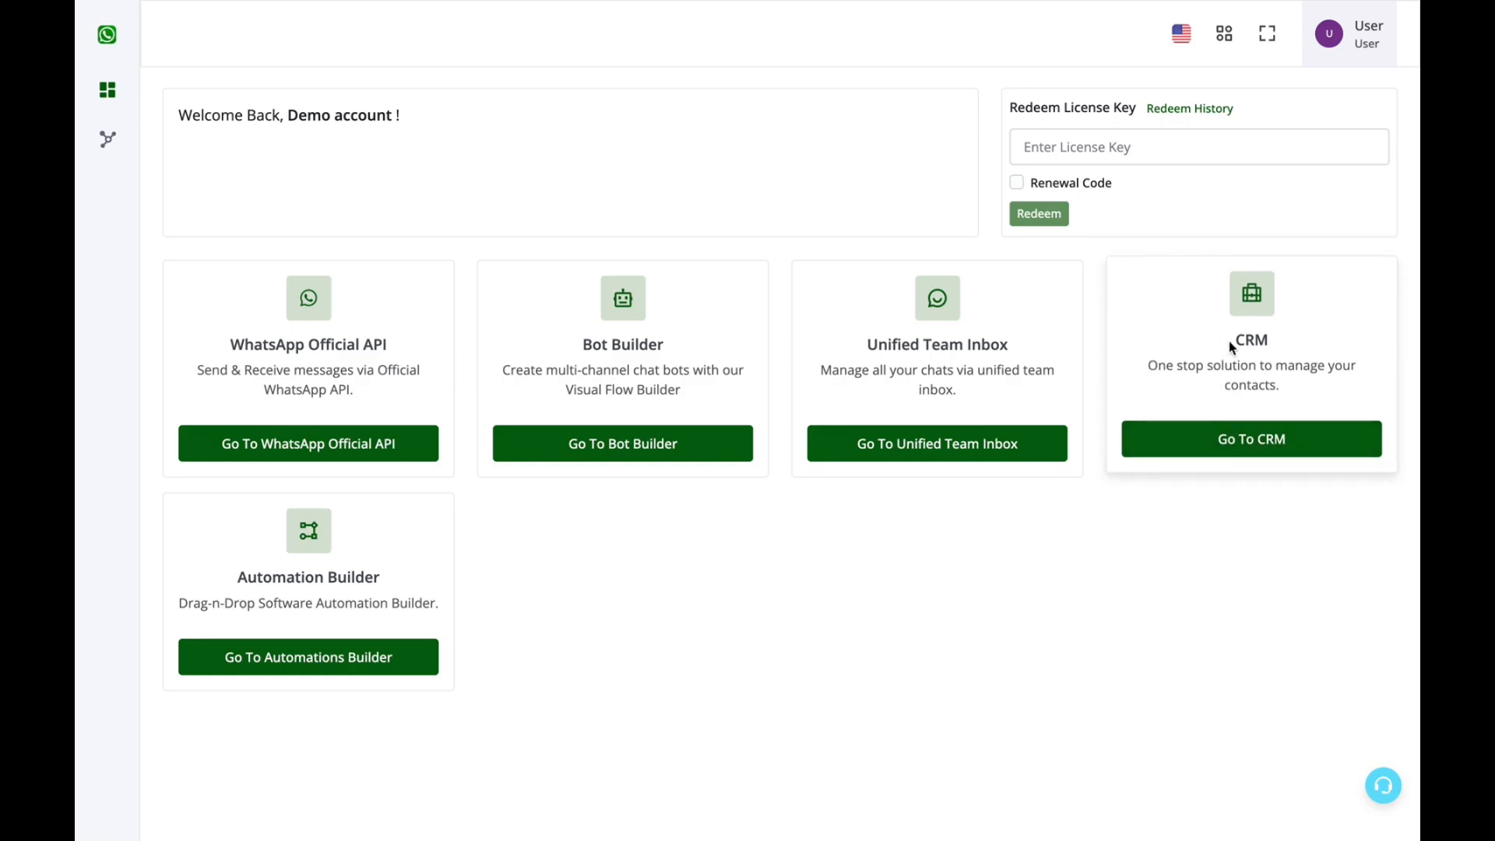
# - Open the CRM's custom fields list and review the titles of the existing fields
pyautogui.click(1218, 437)
pyautogui.moveTo(76, 278)
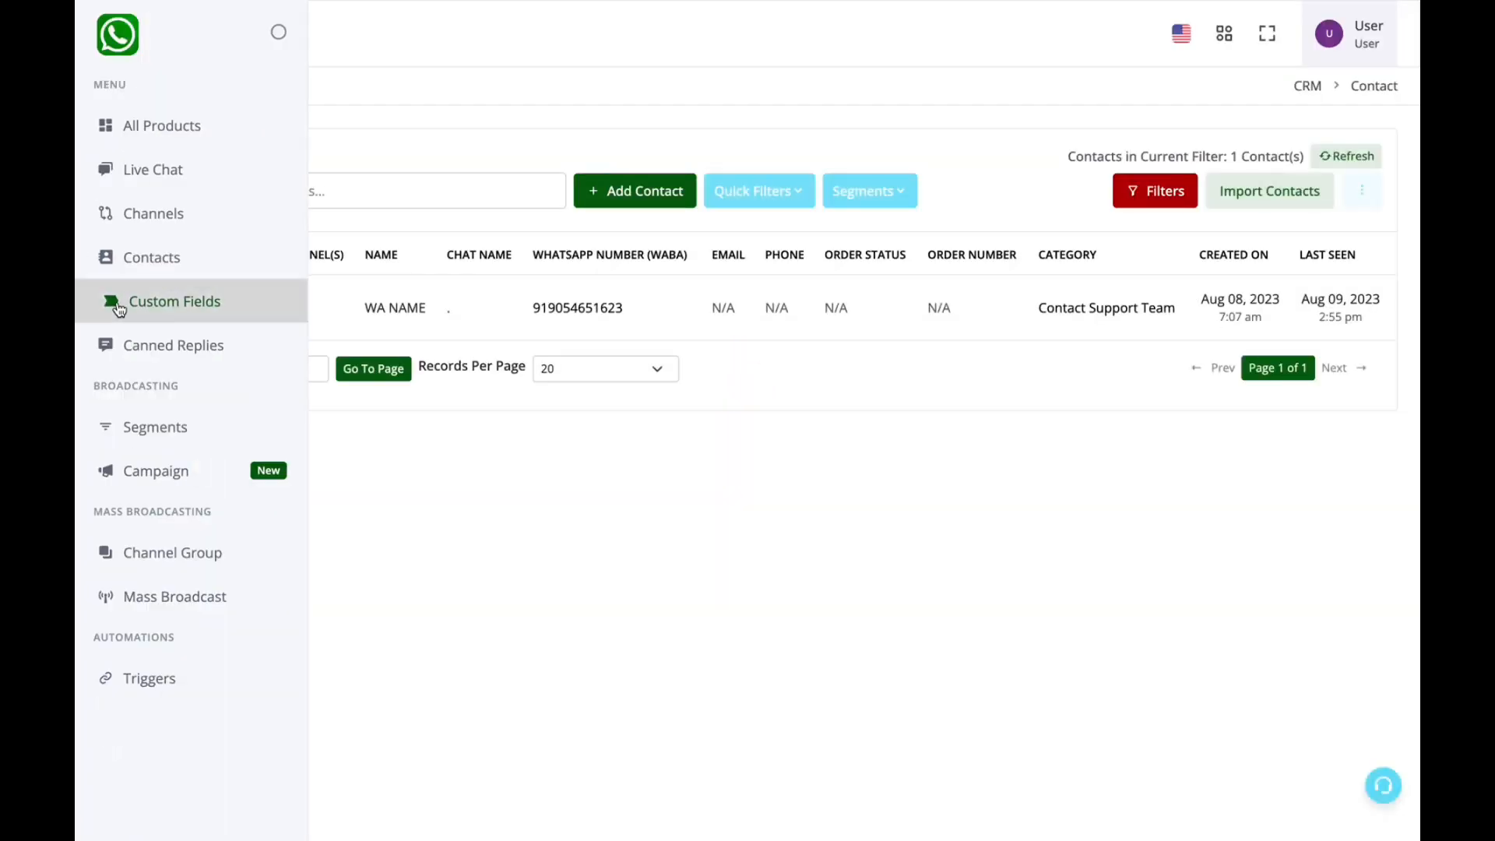
pyautogui.click(156, 301)
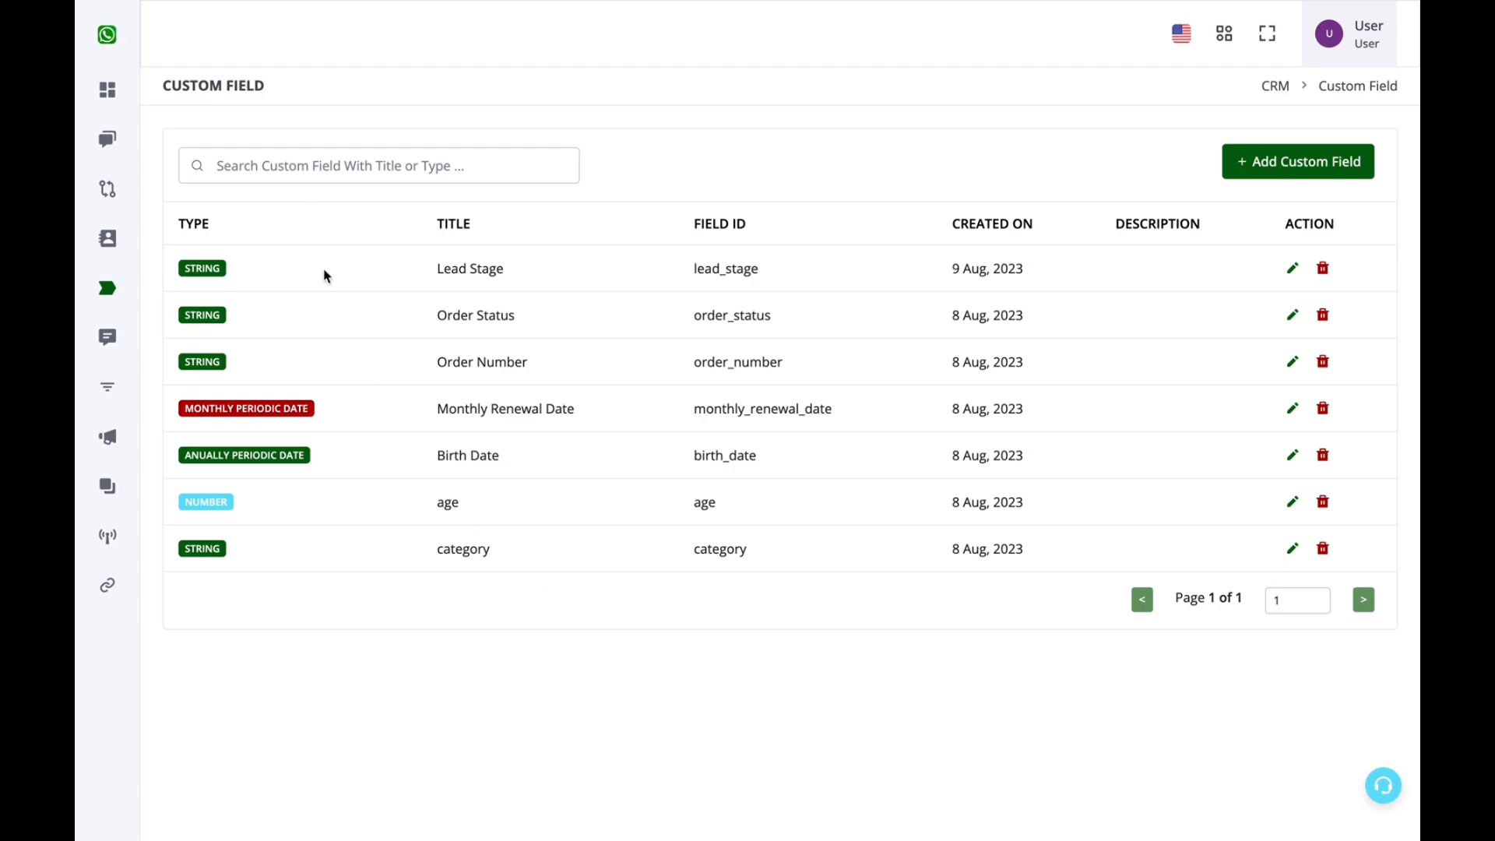
pyautogui.tripleClick(215, 88)
pyautogui.click(498, 136)
pyautogui.doubleClick(478, 551)
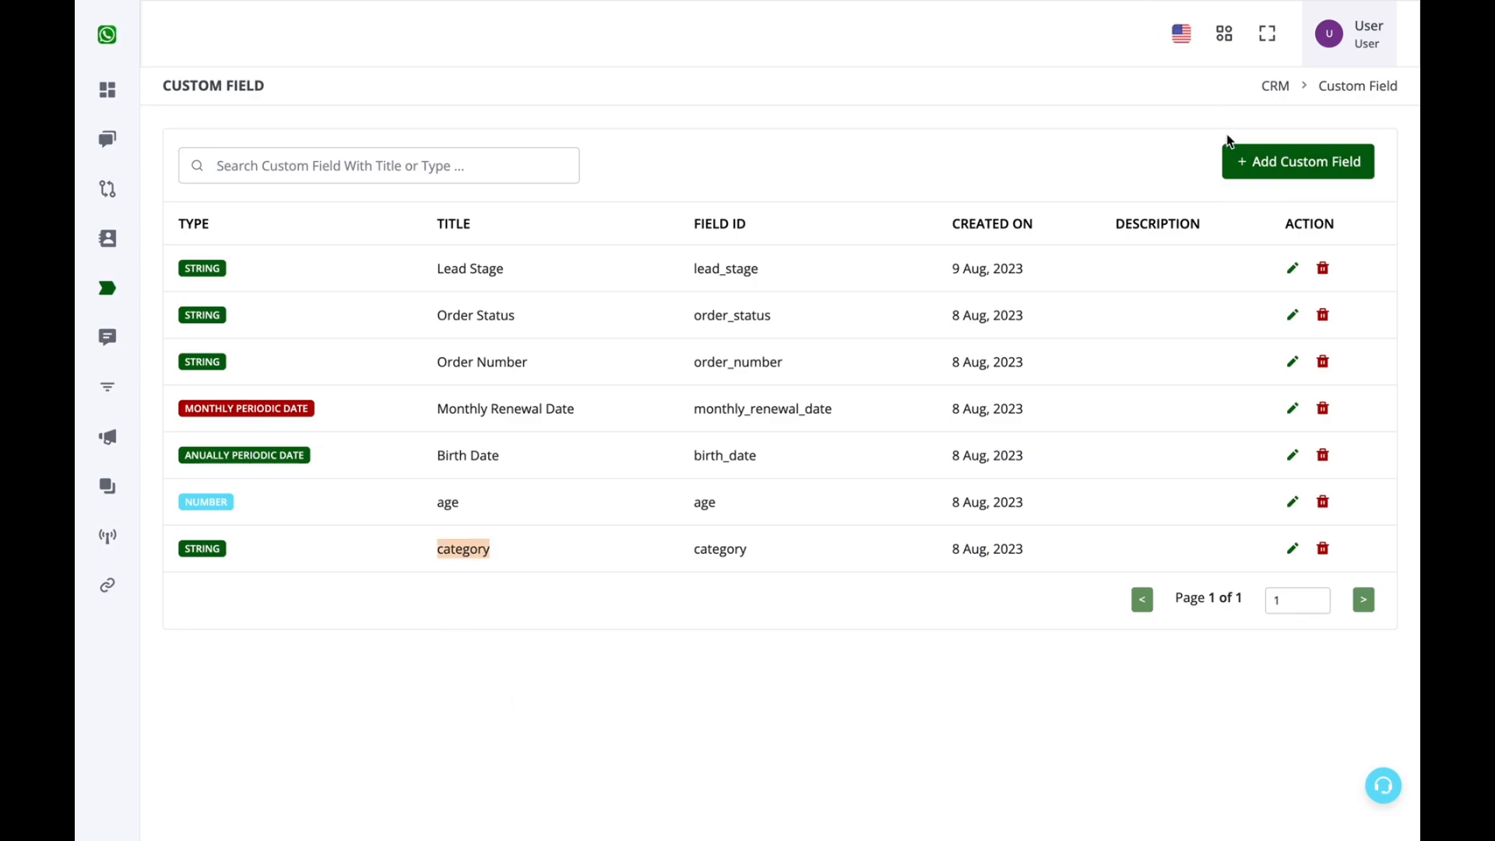
# - Add a custom field titled City with the field type String
pyautogui.click(1233, 160)
pyautogui.click(885, 273)
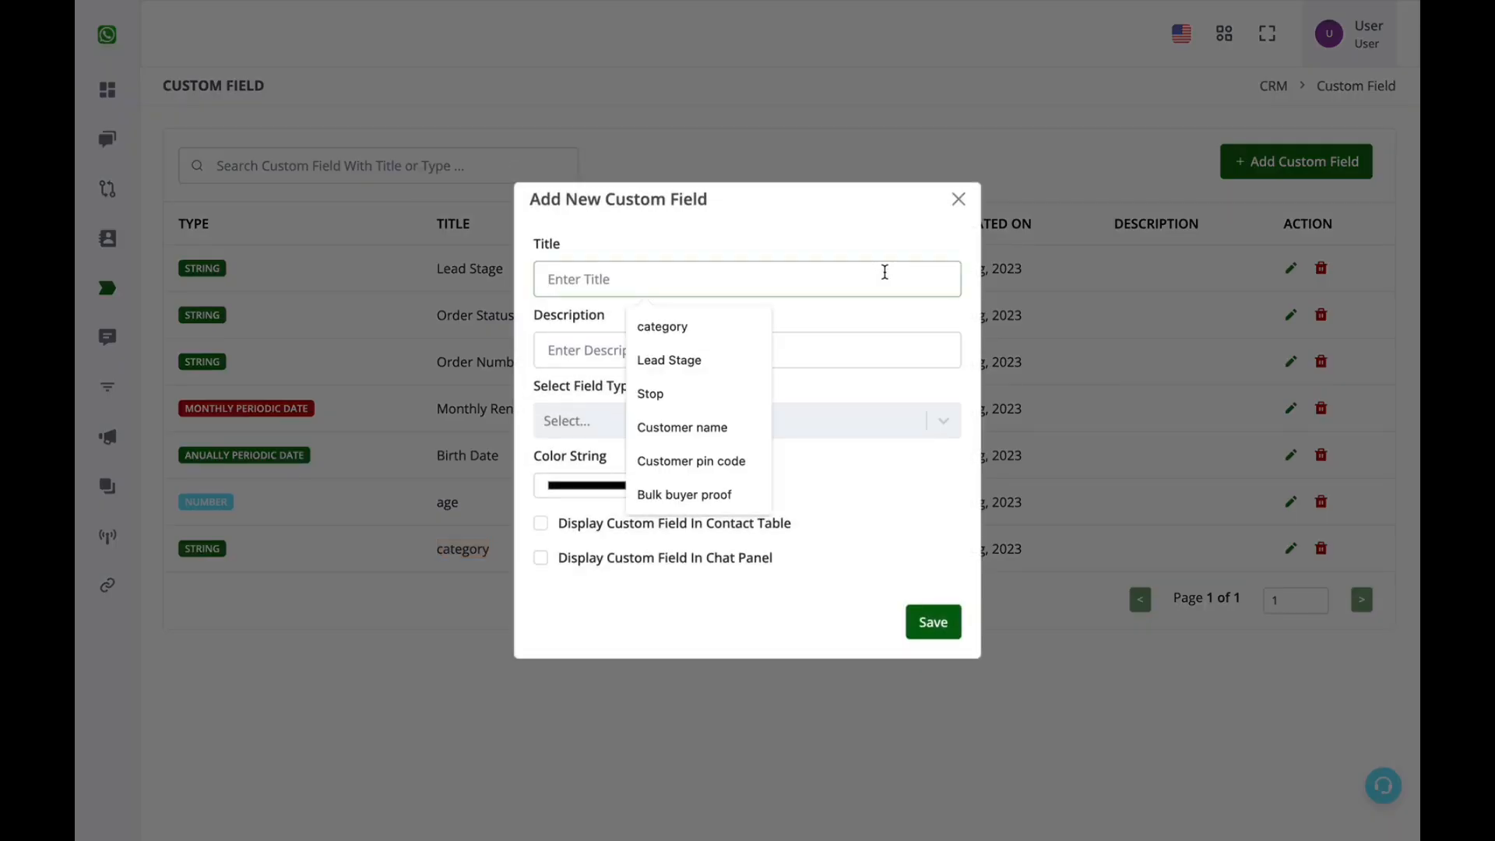
pyautogui.write('City')
pyautogui.click(882, 434)
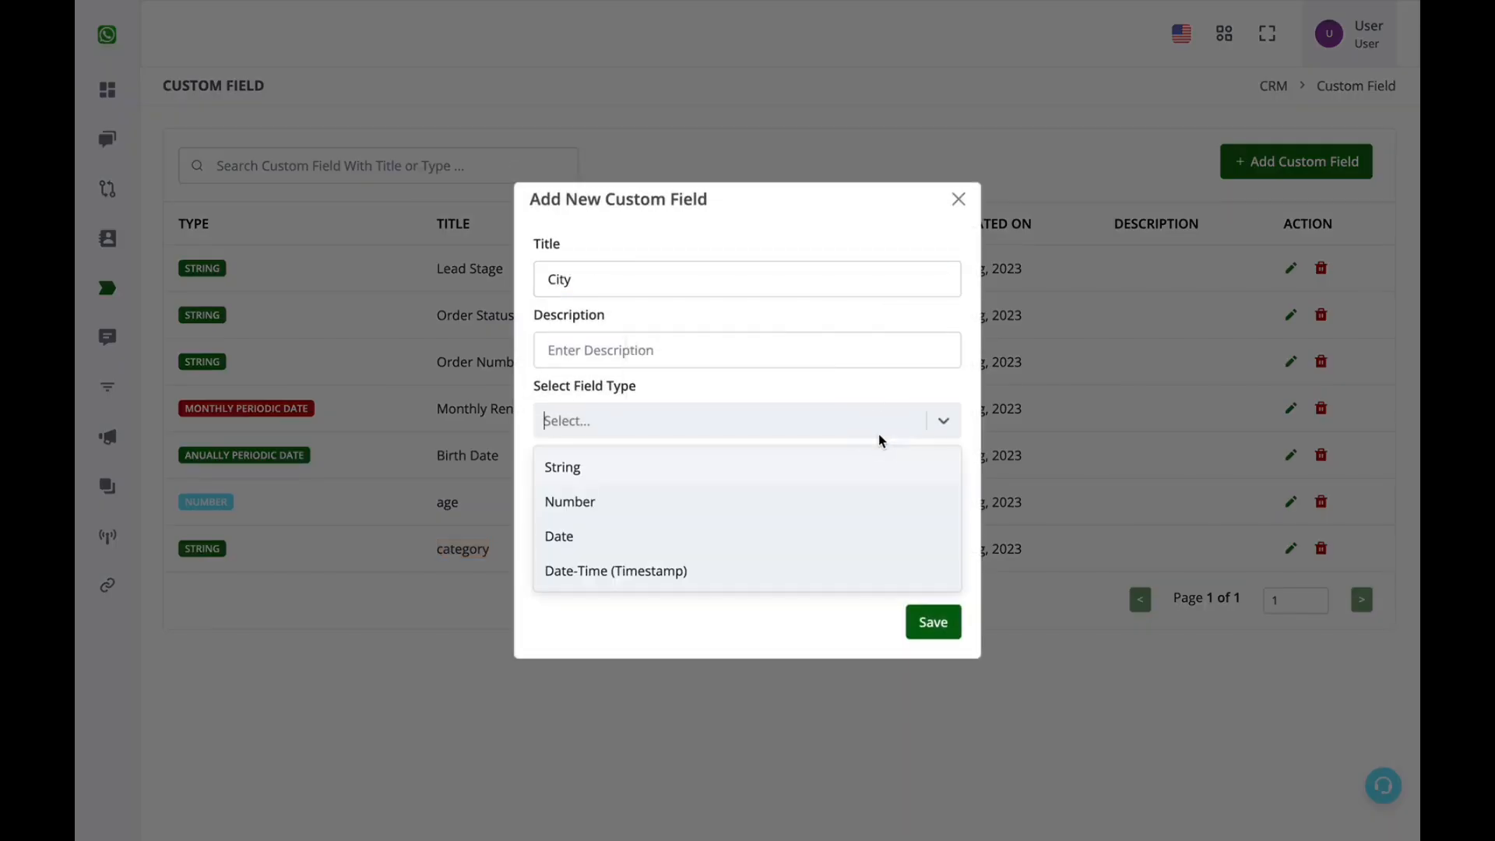
pyautogui.click(822, 467)
pyautogui.click(926, 622)
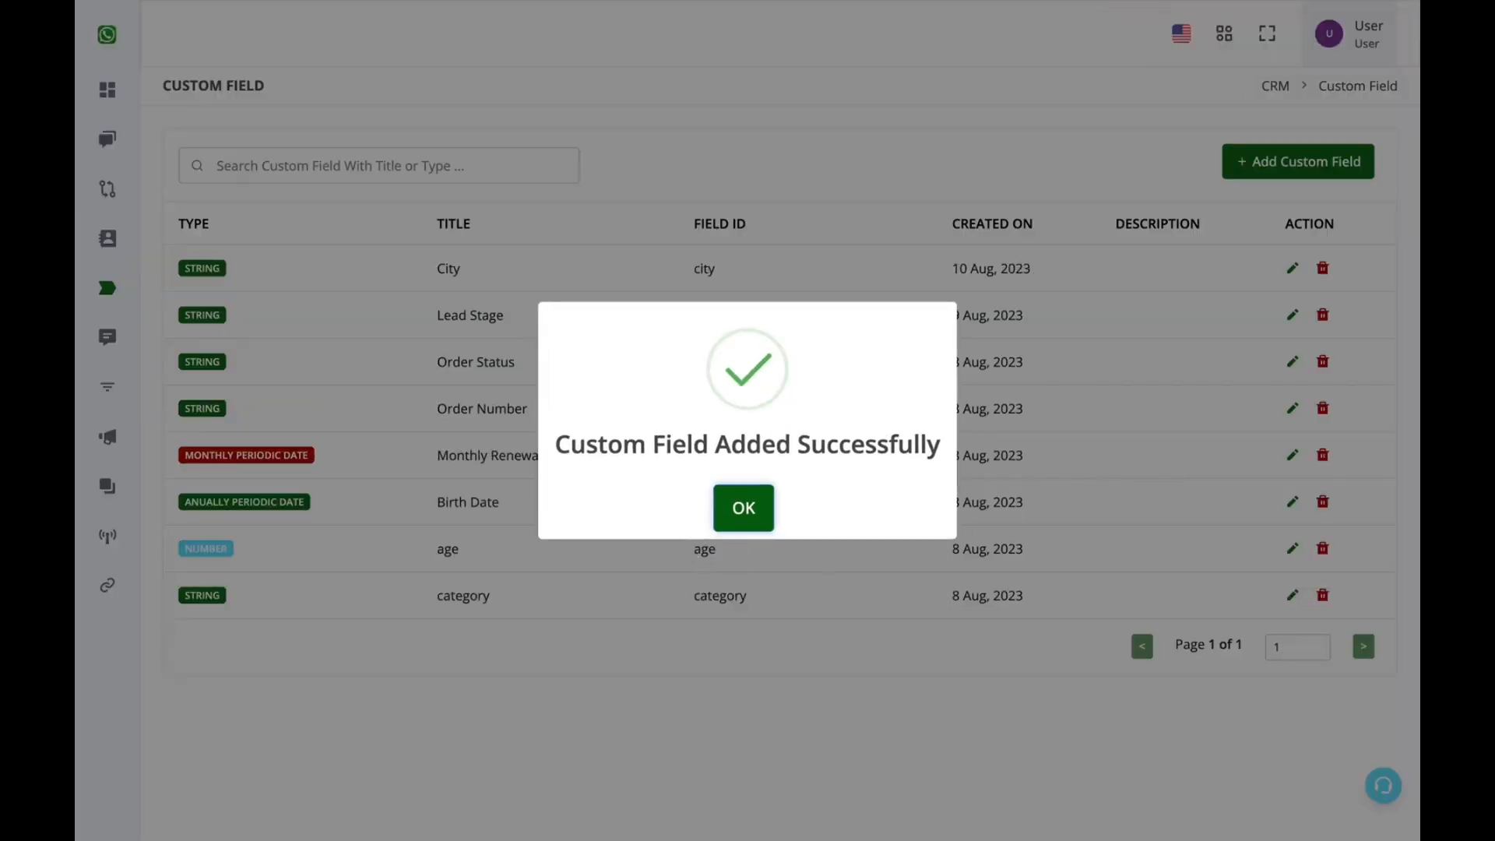
pyautogui.click(743, 507)
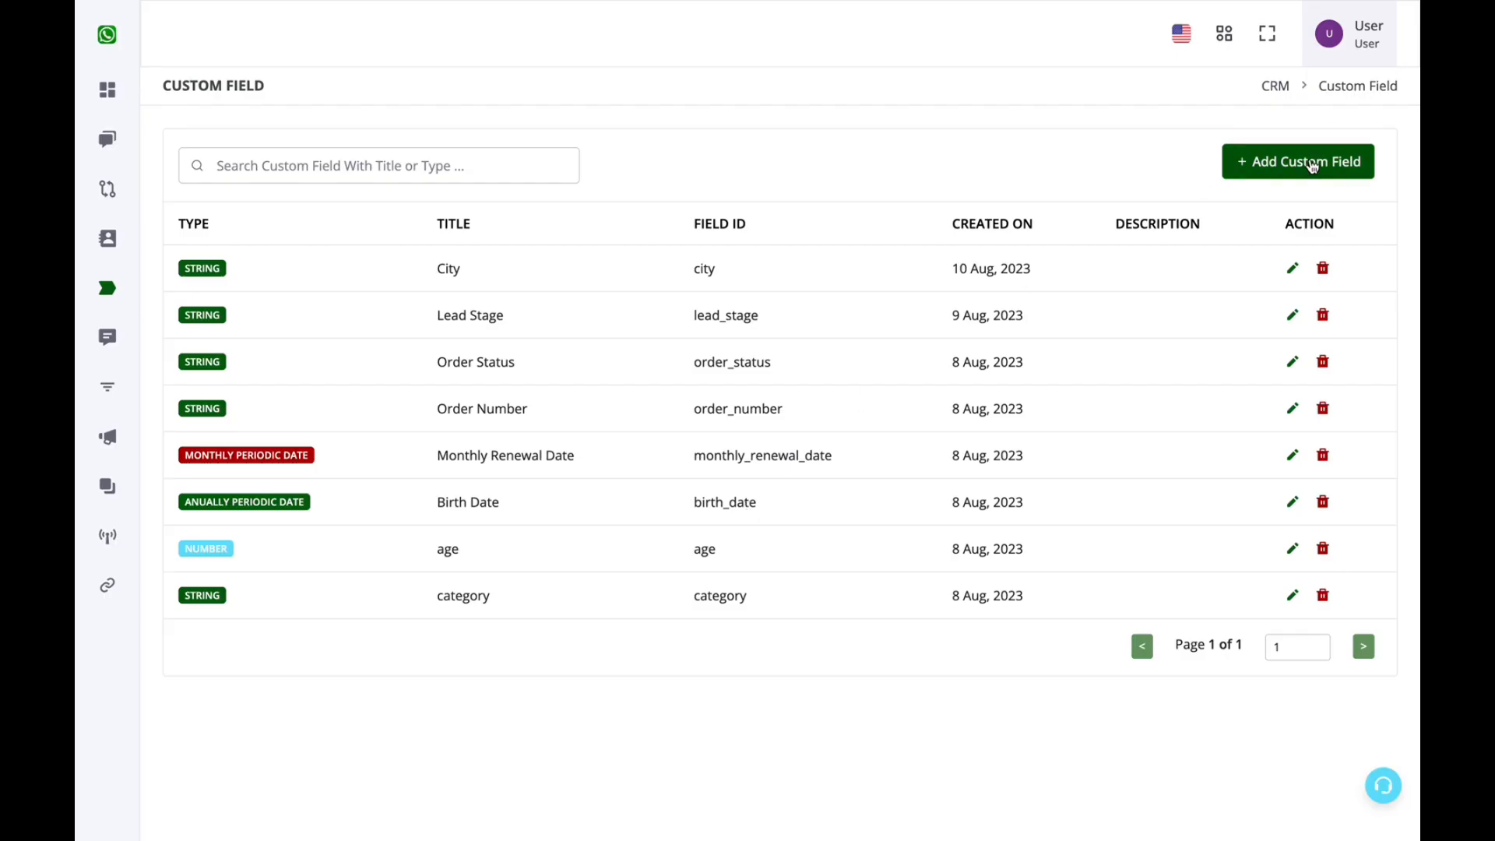
# - Add a custom field titled Product Category with the field type String
pyautogui.click(1312, 164)
pyautogui.click(807, 271)
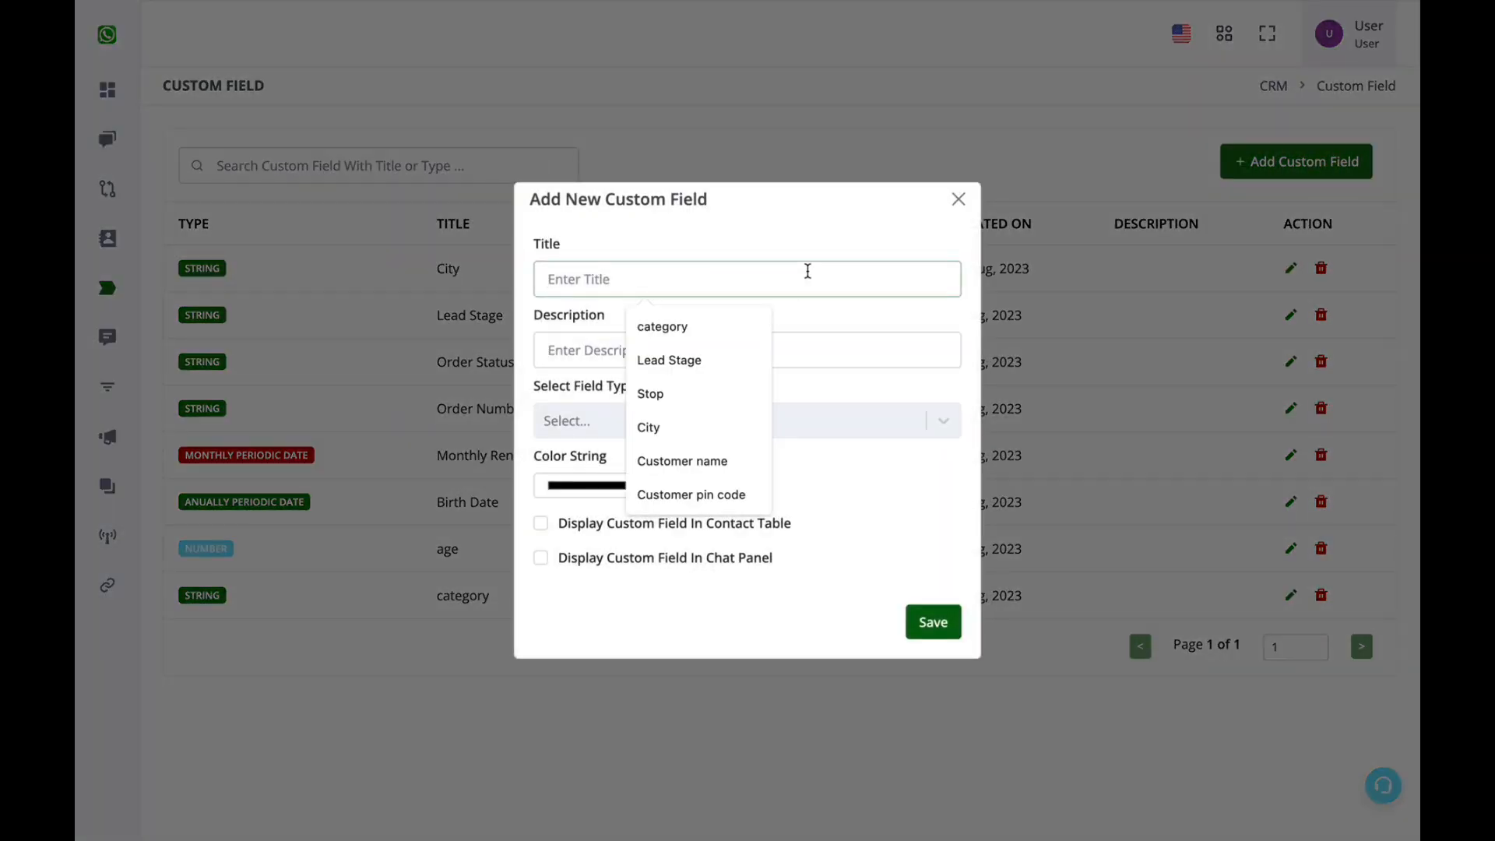
pyautogui.write('Product Category')
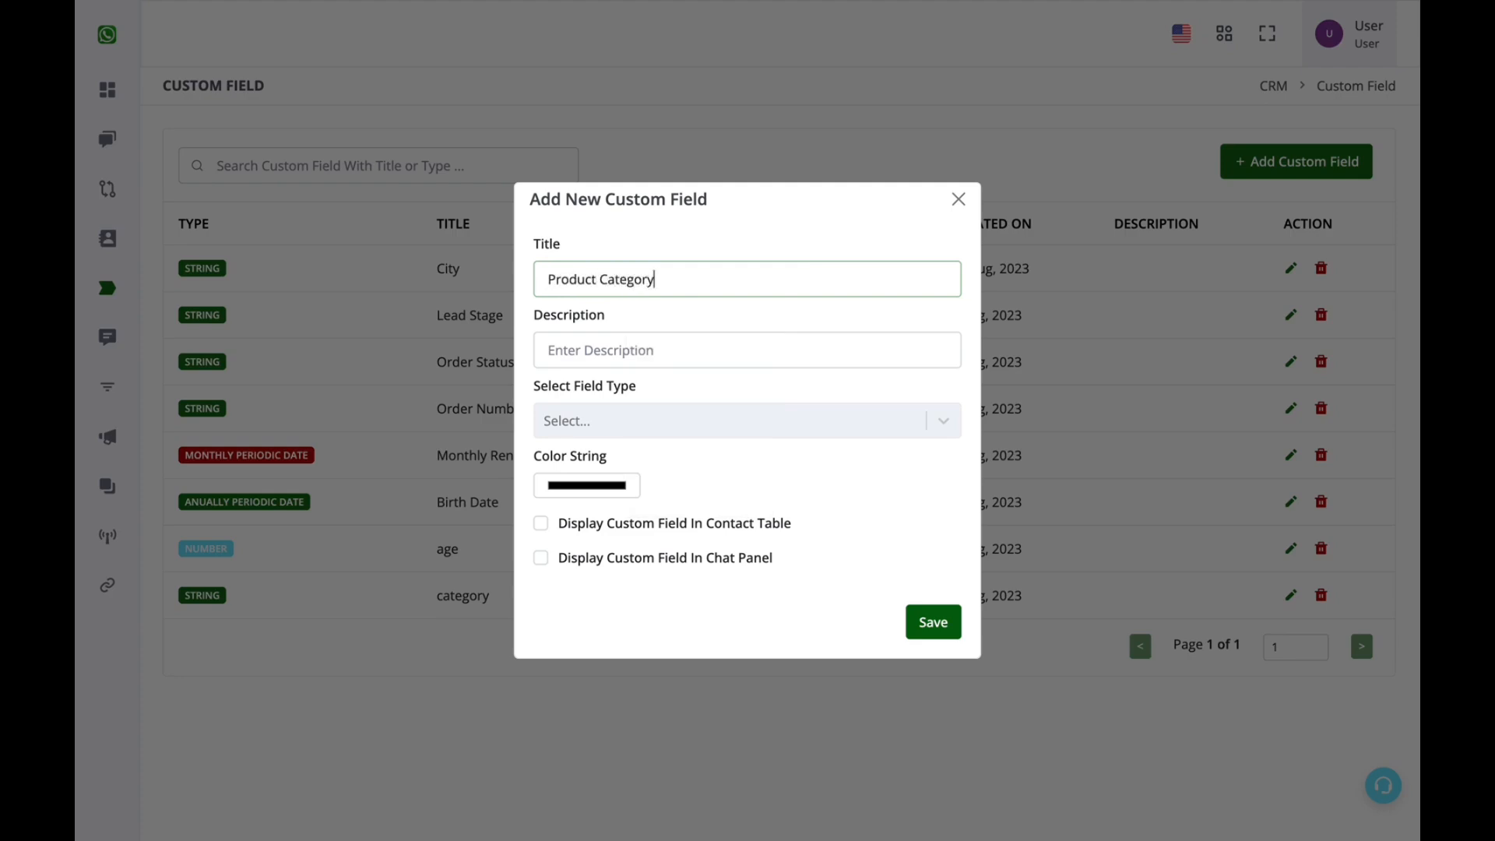
pyautogui.click(754, 423)
pyautogui.click(744, 463)
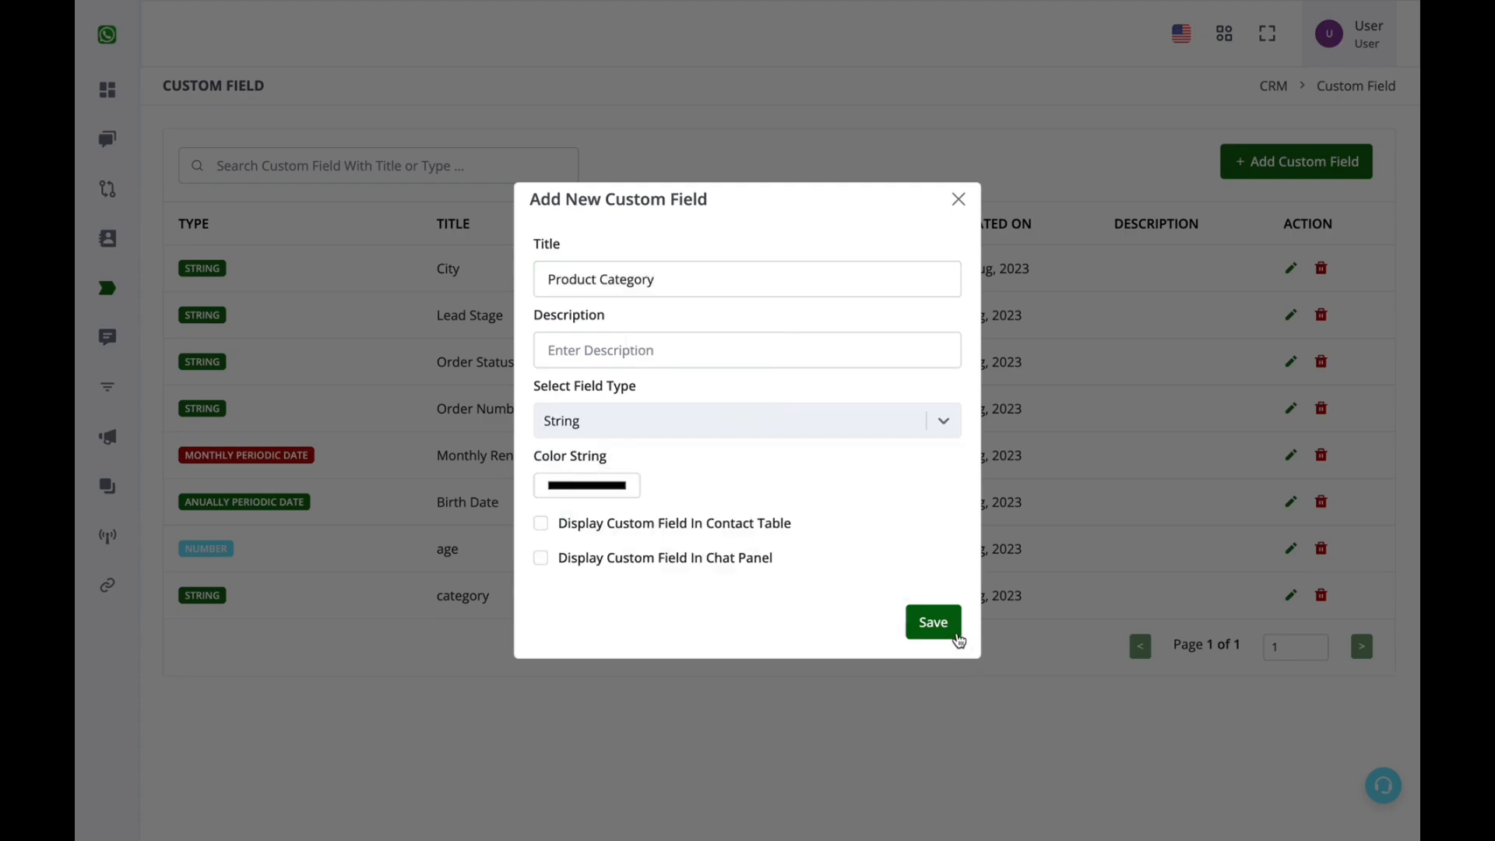
pyautogui.click(959, 640)
pyautogui.click(724, 507)
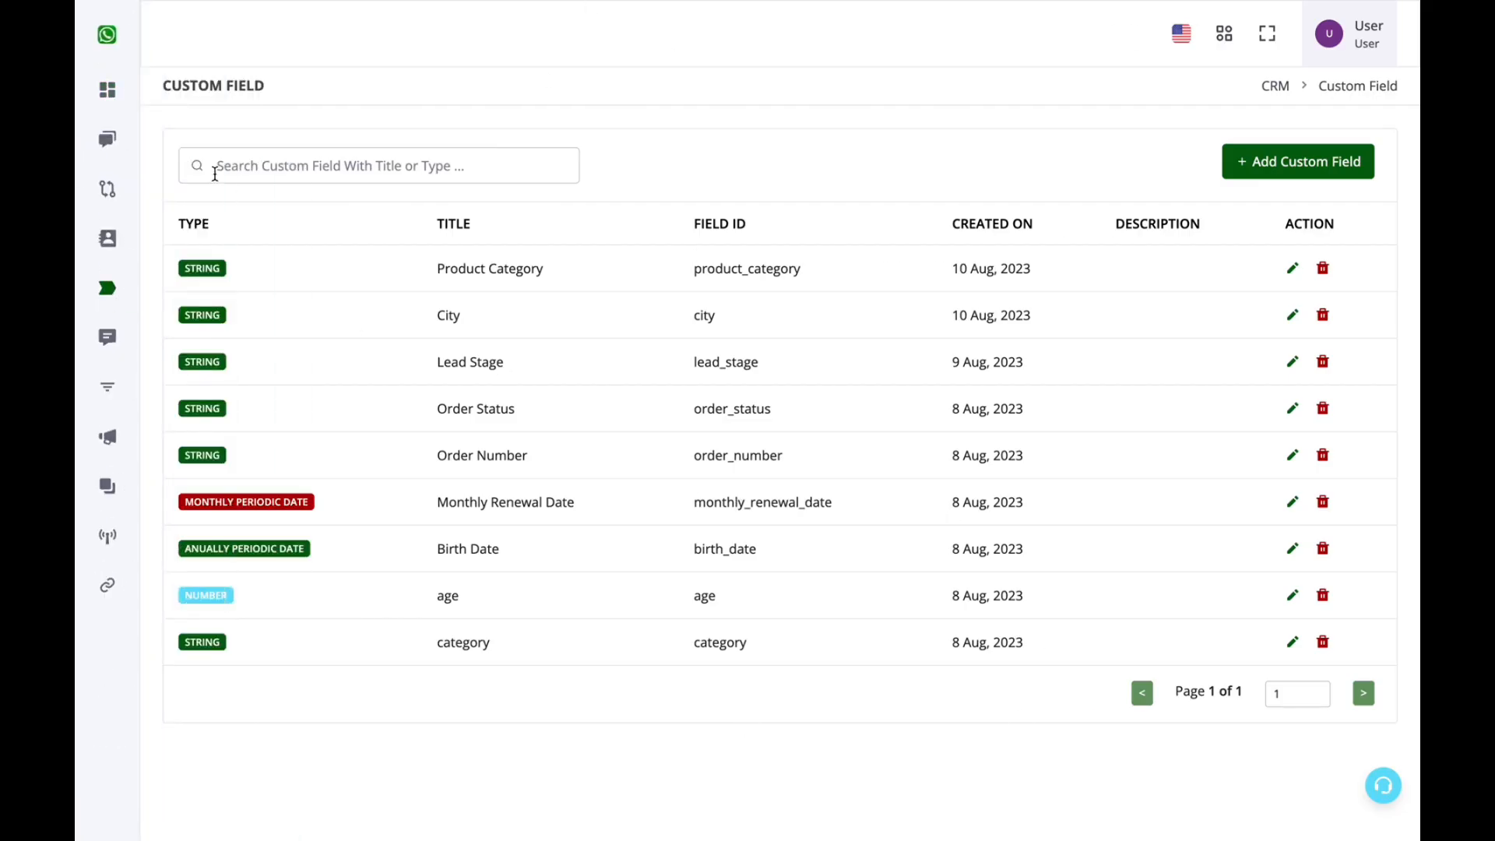
# - Create a new botflow in the Bot Builder and name it Data Bot
pyautogui.click(95, 127)
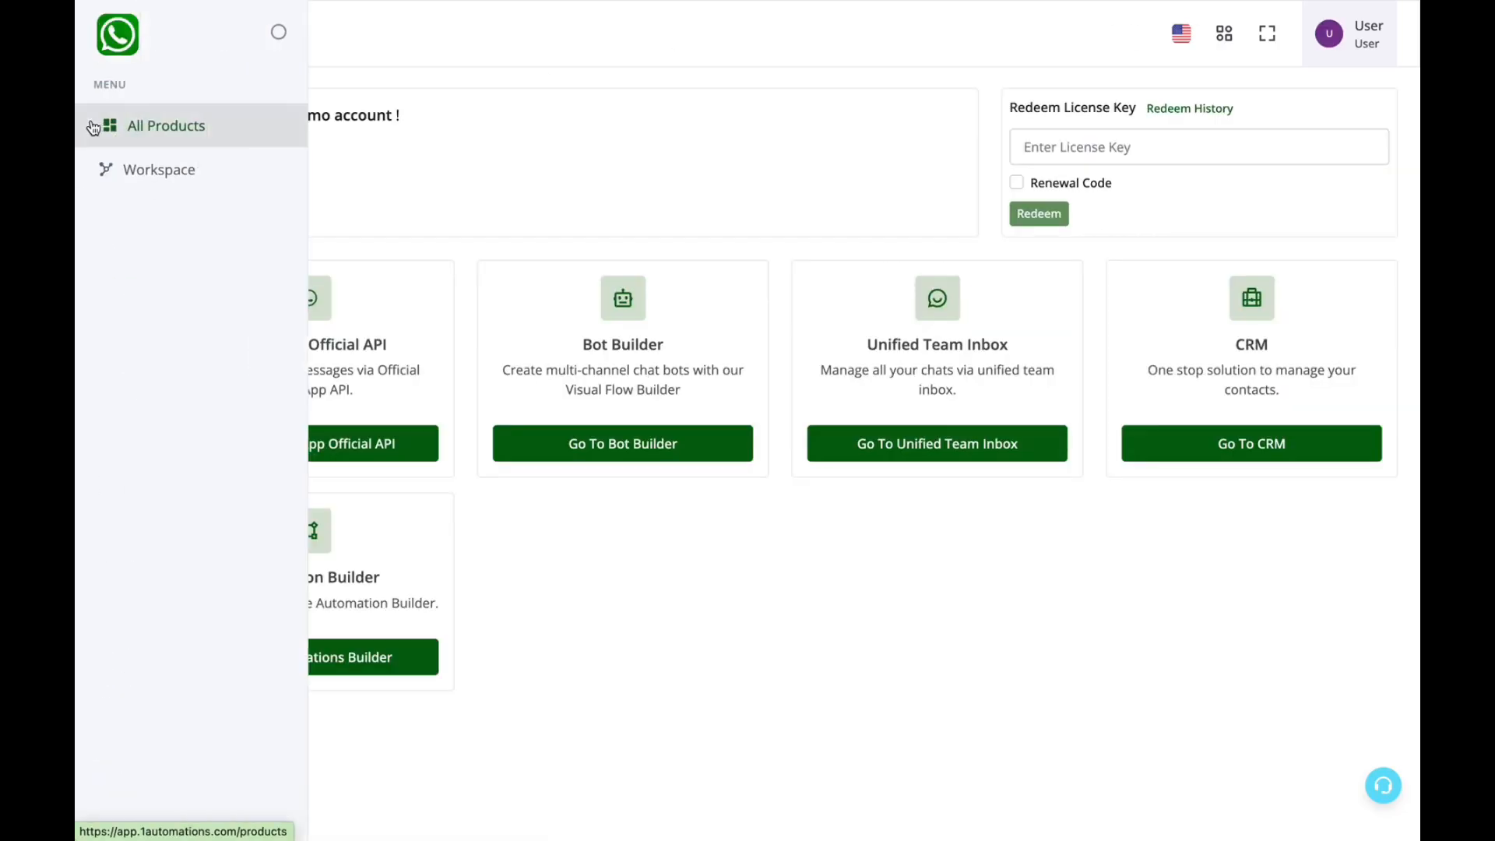
pyautogui.click(402, 662)
pyautogui.click(142, 147)
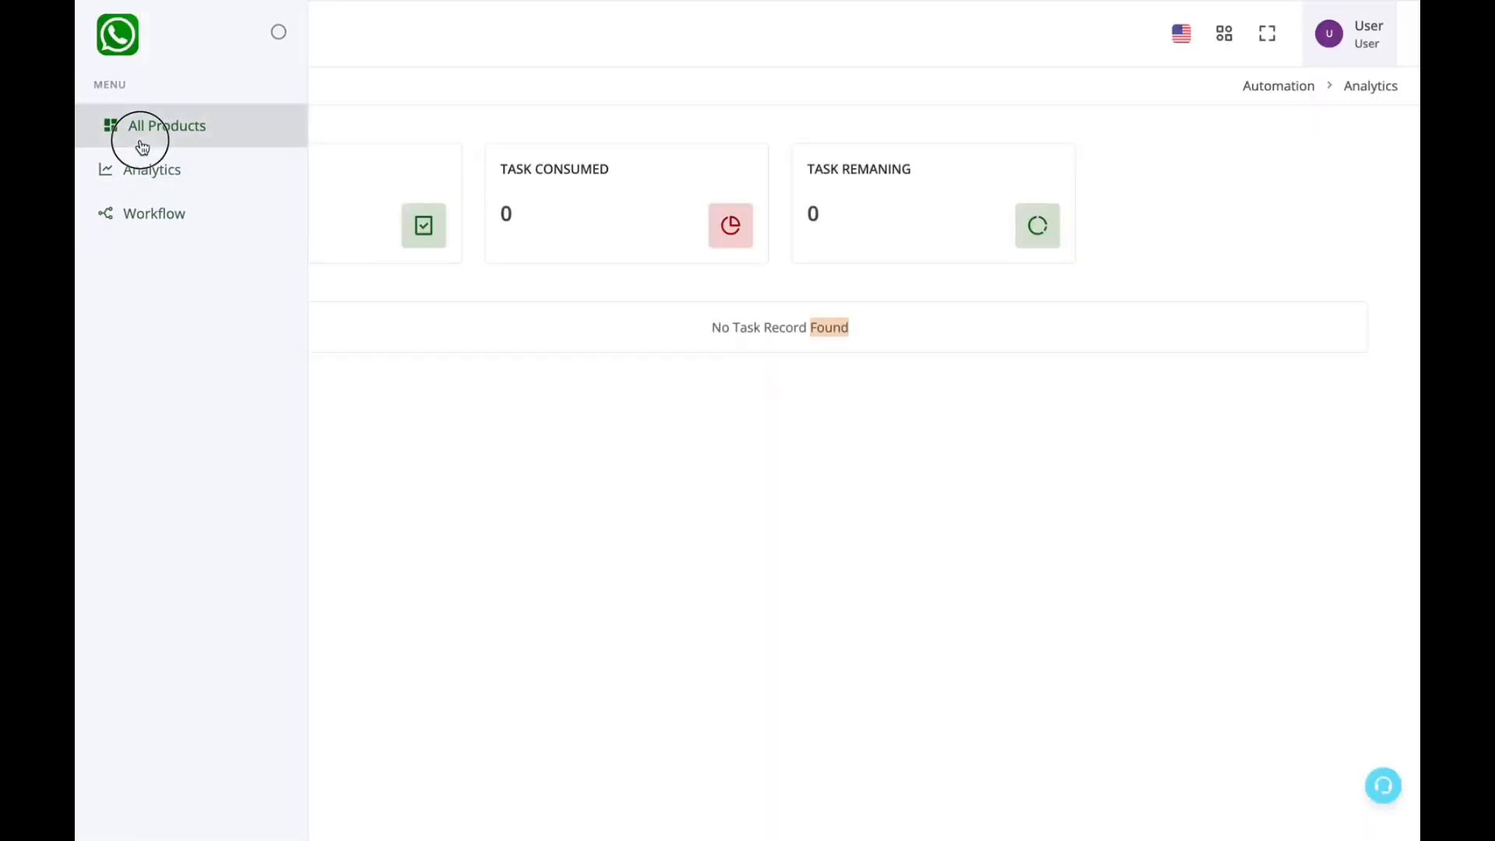
pyautogui.click(671, 455)
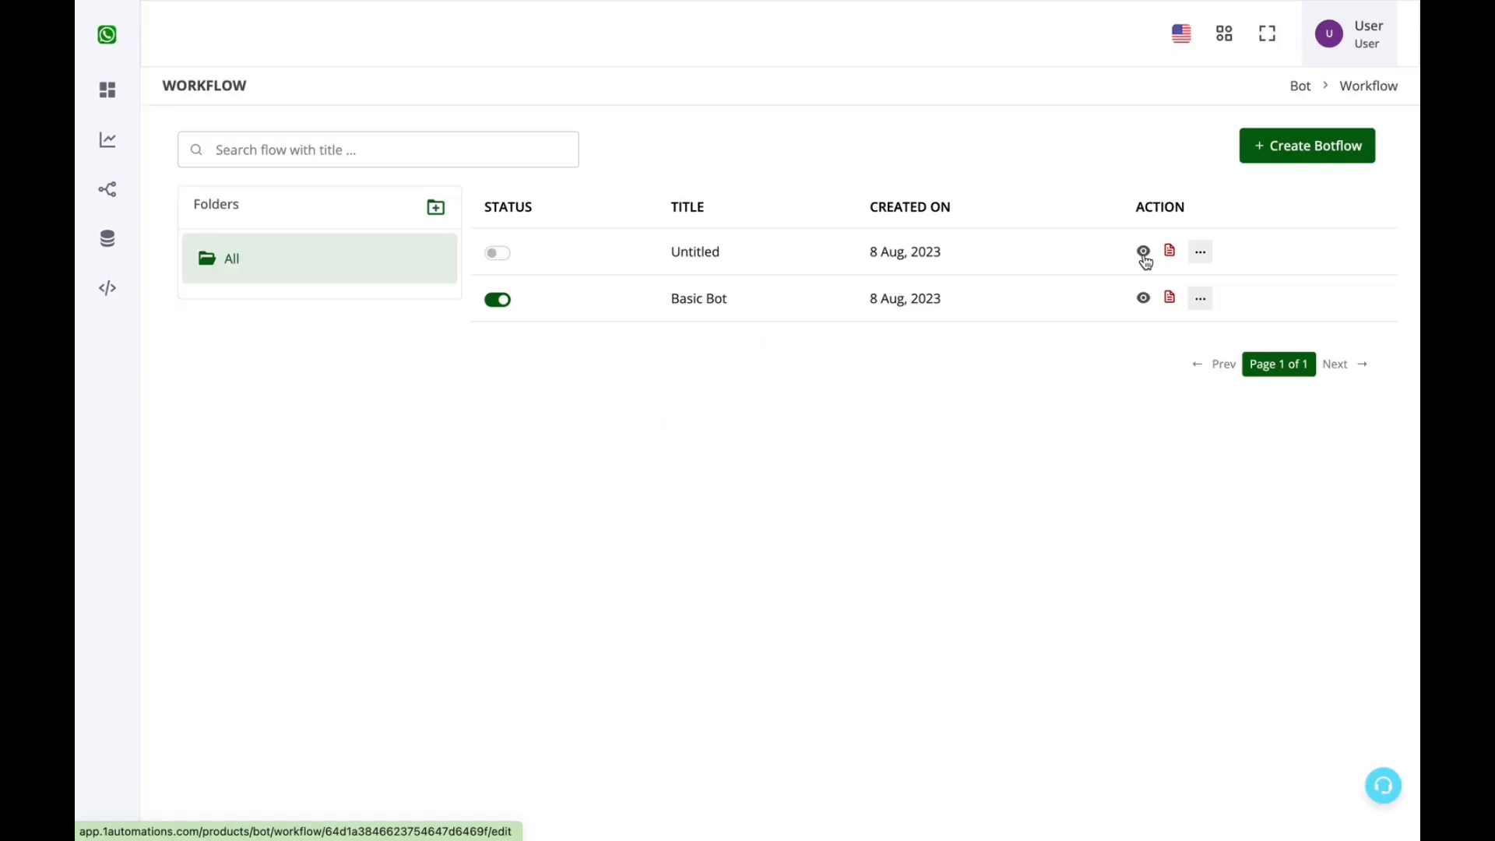
pyautogui.click(1281, 150)
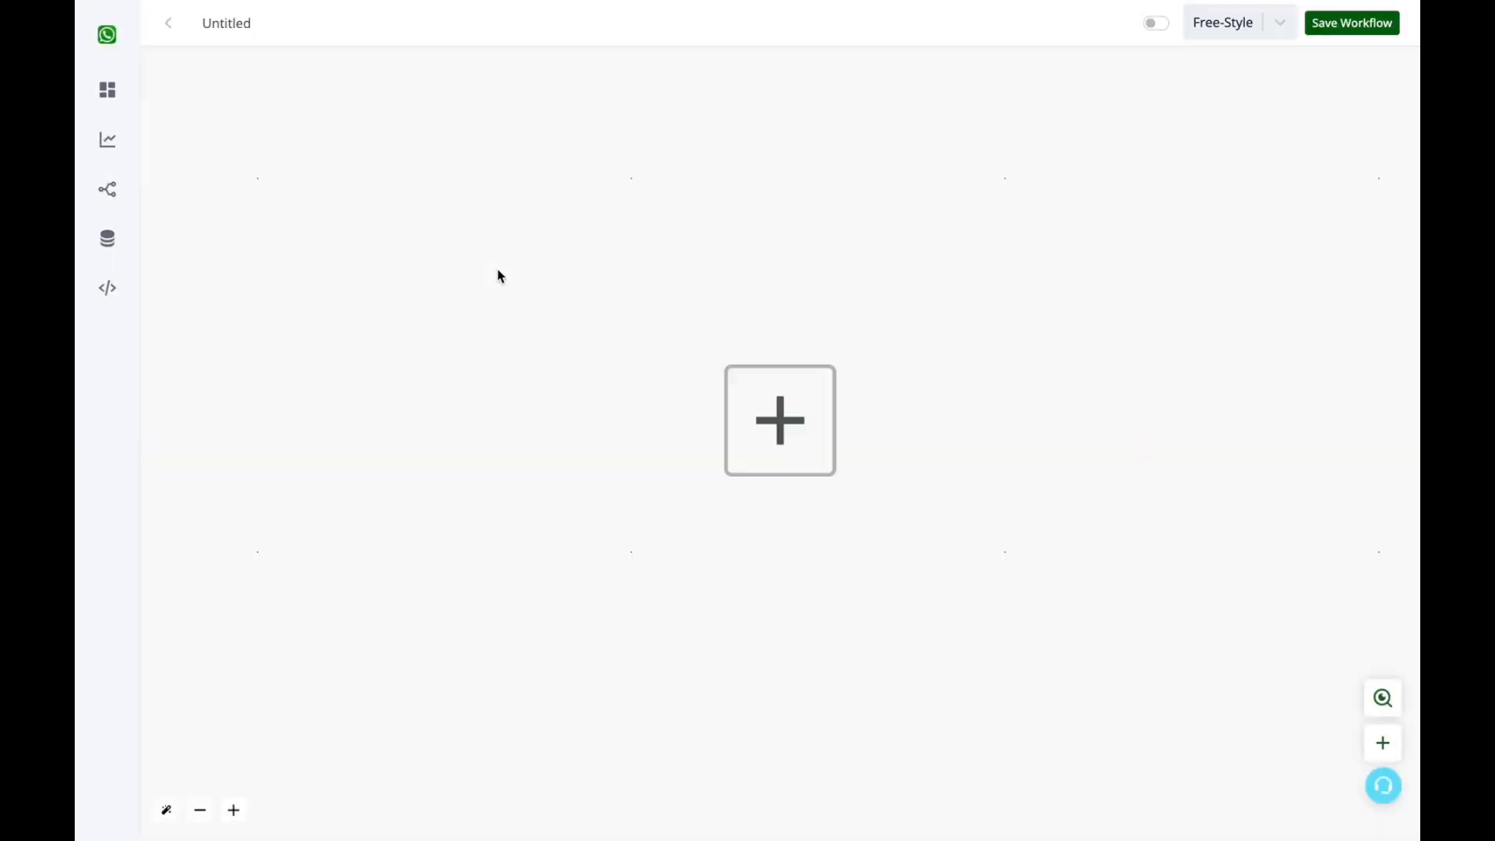
pyautogui.doubleClick(238, 22)
pyautogui.write('Data Bot')
# - Add a WhatsApp Chat Bot starting block with the Message Match Keyword Condition trigger
pyautogui.click(826, 430)
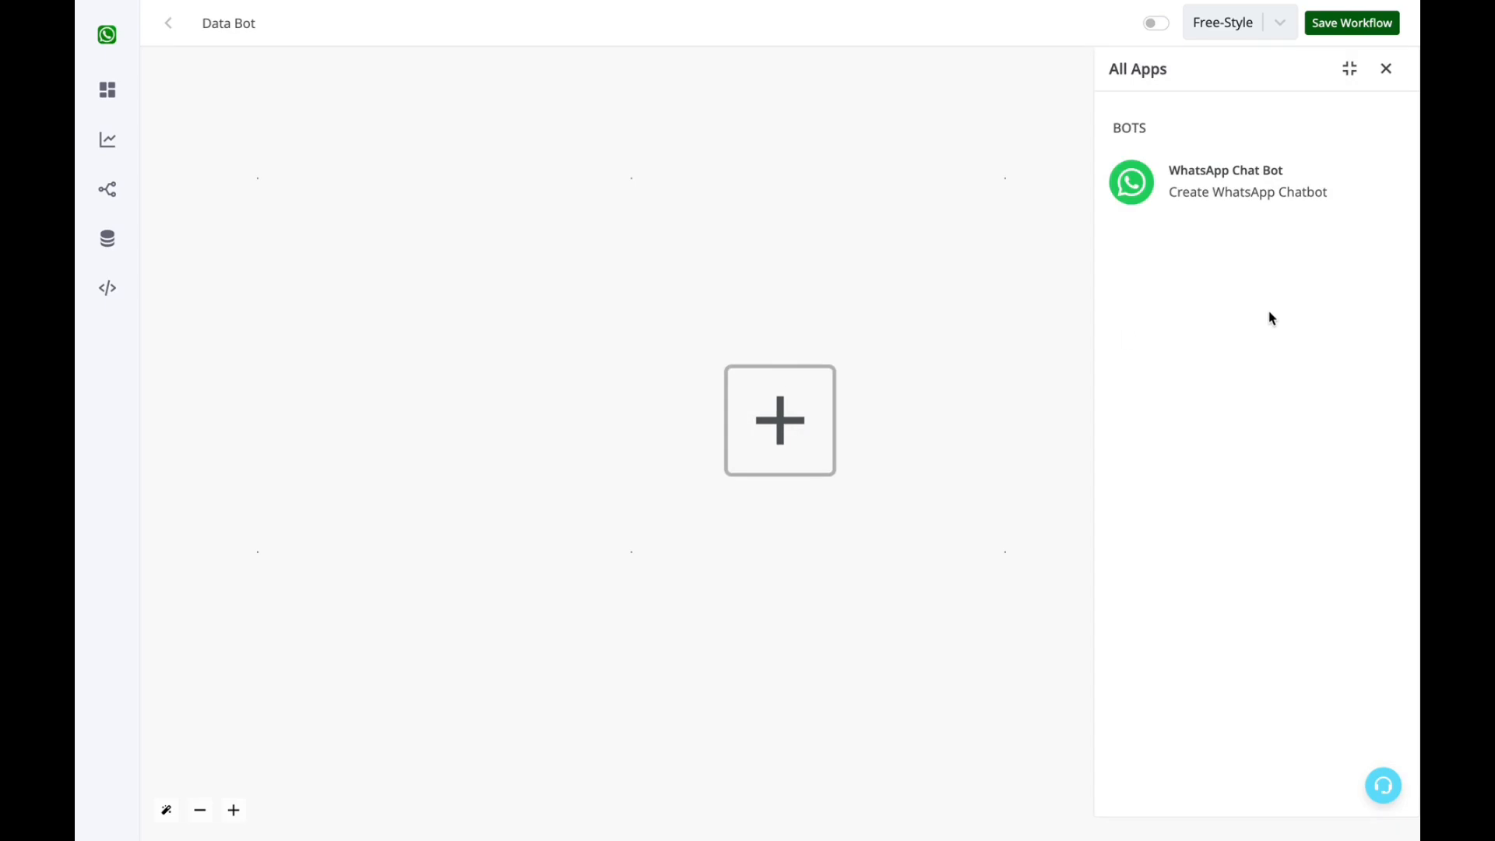
pyautogui.click(1211, 200)
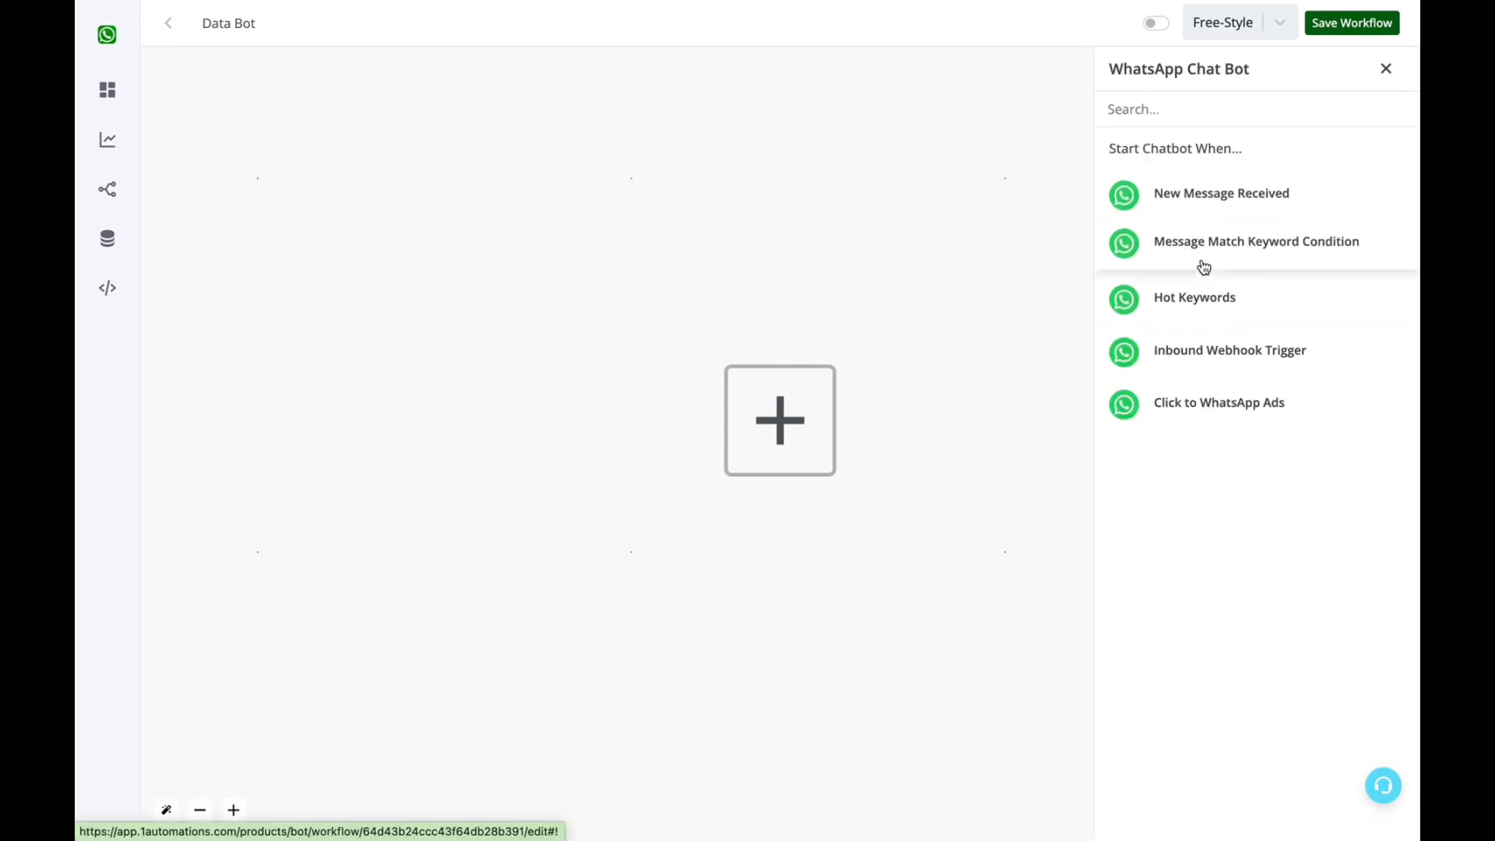
pyautogui.click(1270, 254)
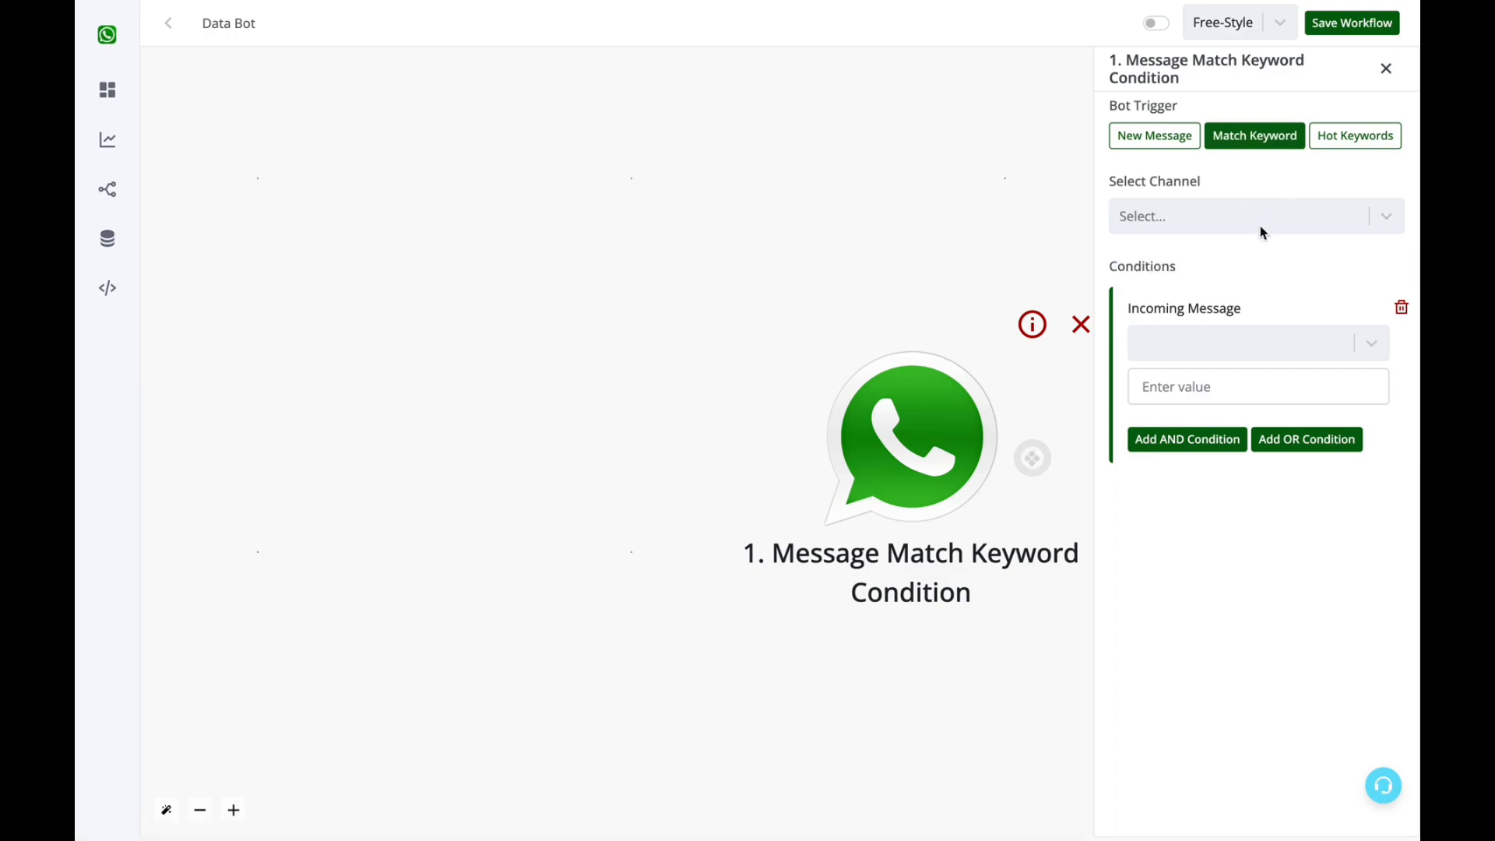
# - Set the trigger to Channel #1 with the condition that the incoming message is "Interested", and save it
pyautogui.click(1262, 232)
pyautogui.click(1258, 255)
pyautogui.click(1255, 343)
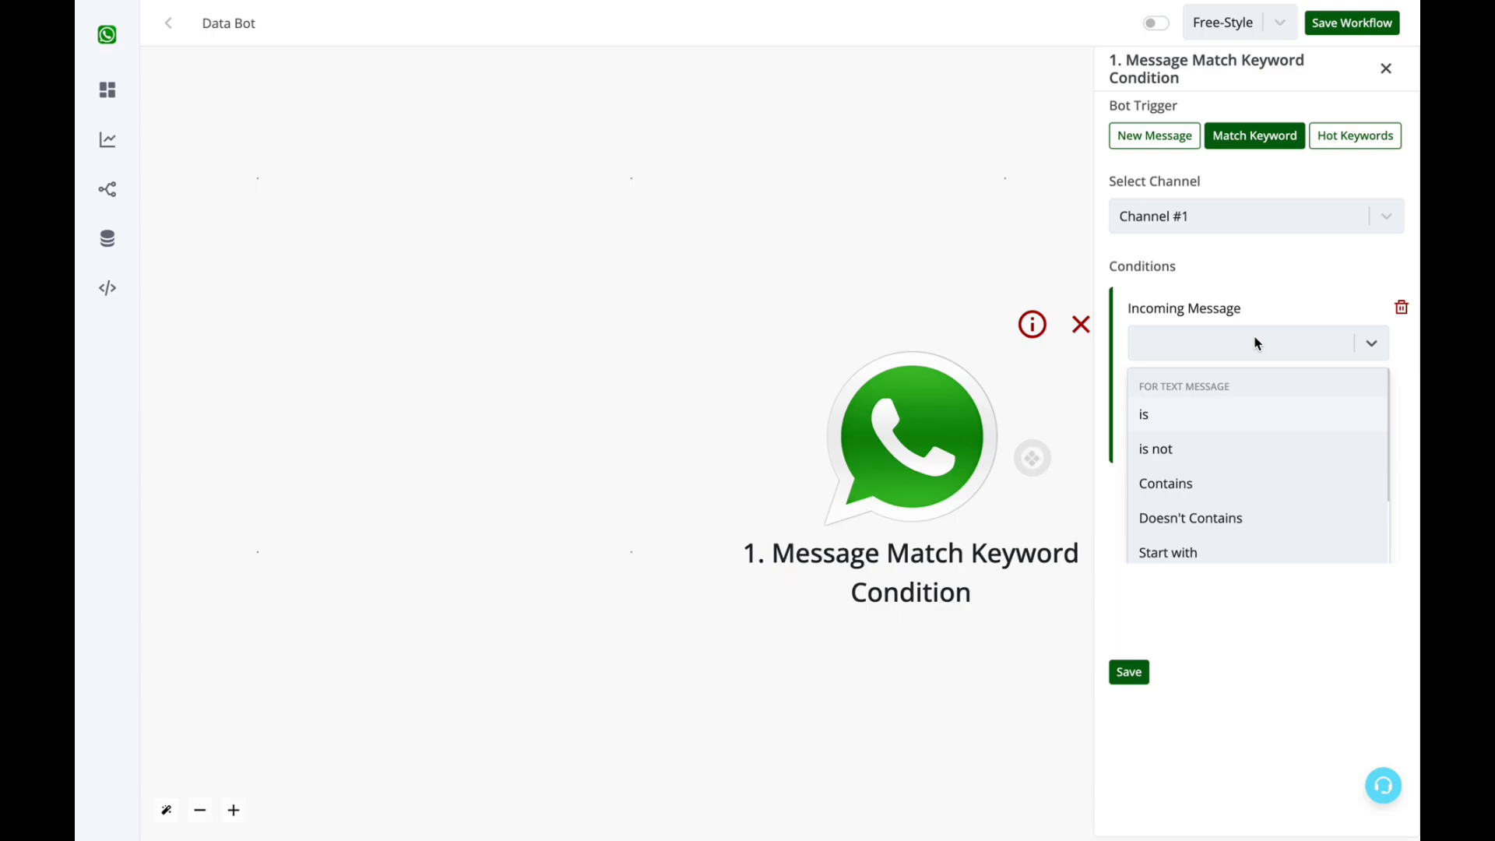
pyautogui.click(1205, 416)
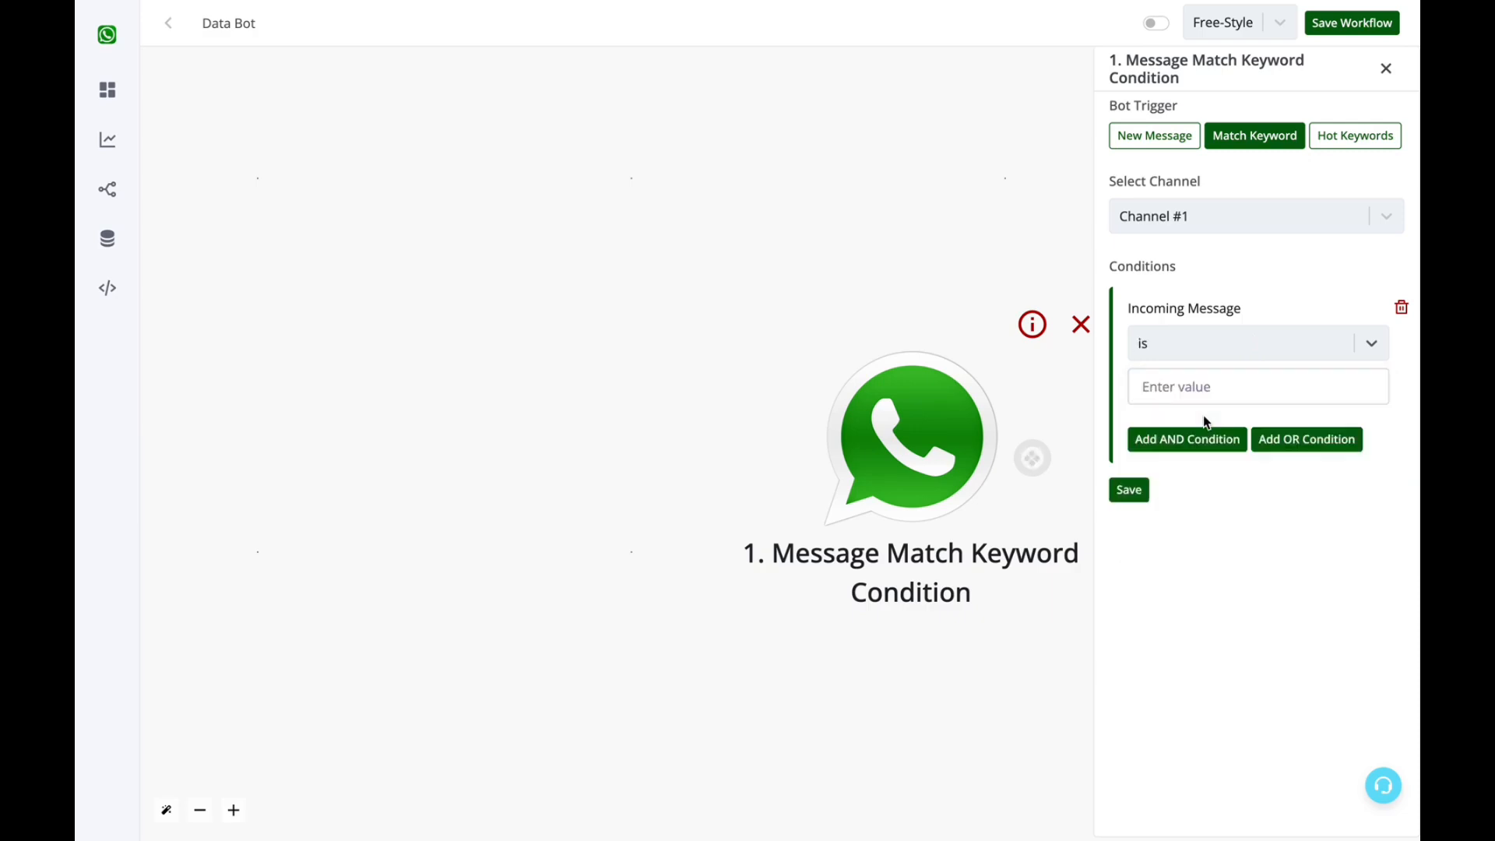
pyautogui.click(1191, 376)
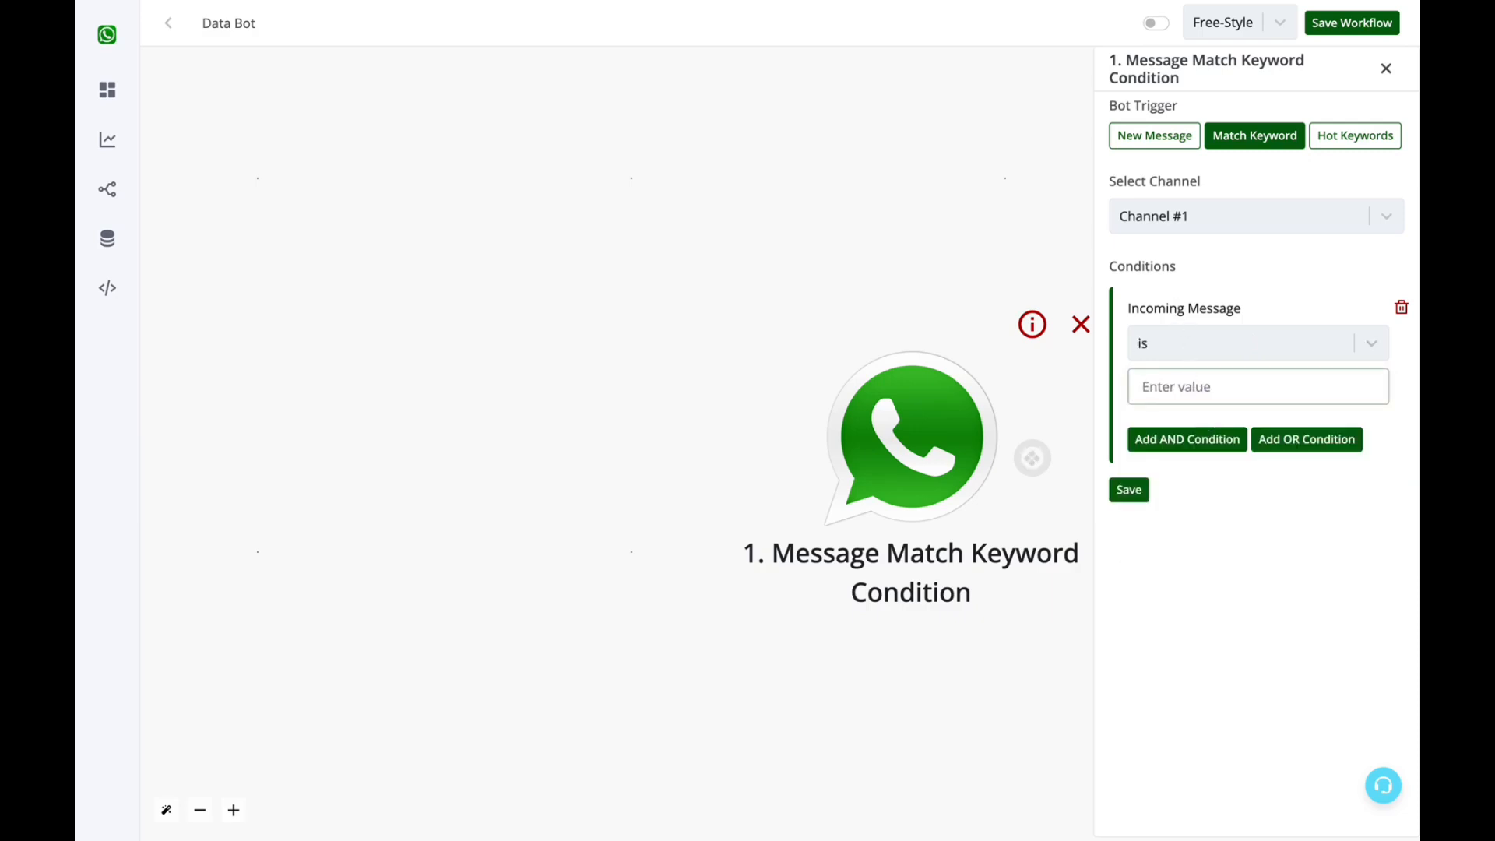
pyautogui.write('Interested')
pyautogui.click(1139, 494)
# - Add a Send Message action of the Text Message type after the keyword trigger
pyautogui.click(1046, 476)
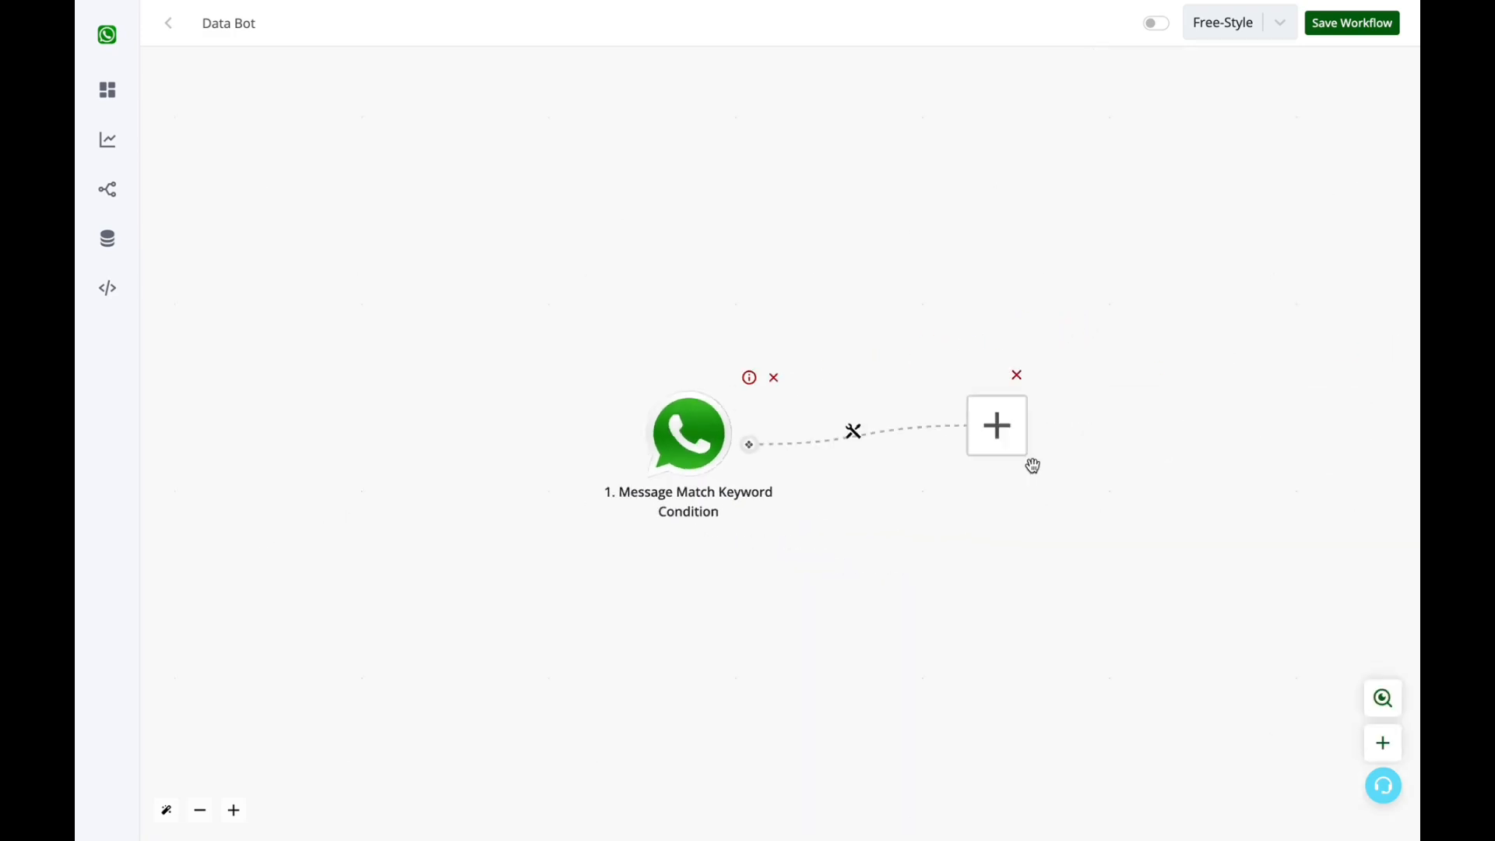
pyautogui.click(754, 436)
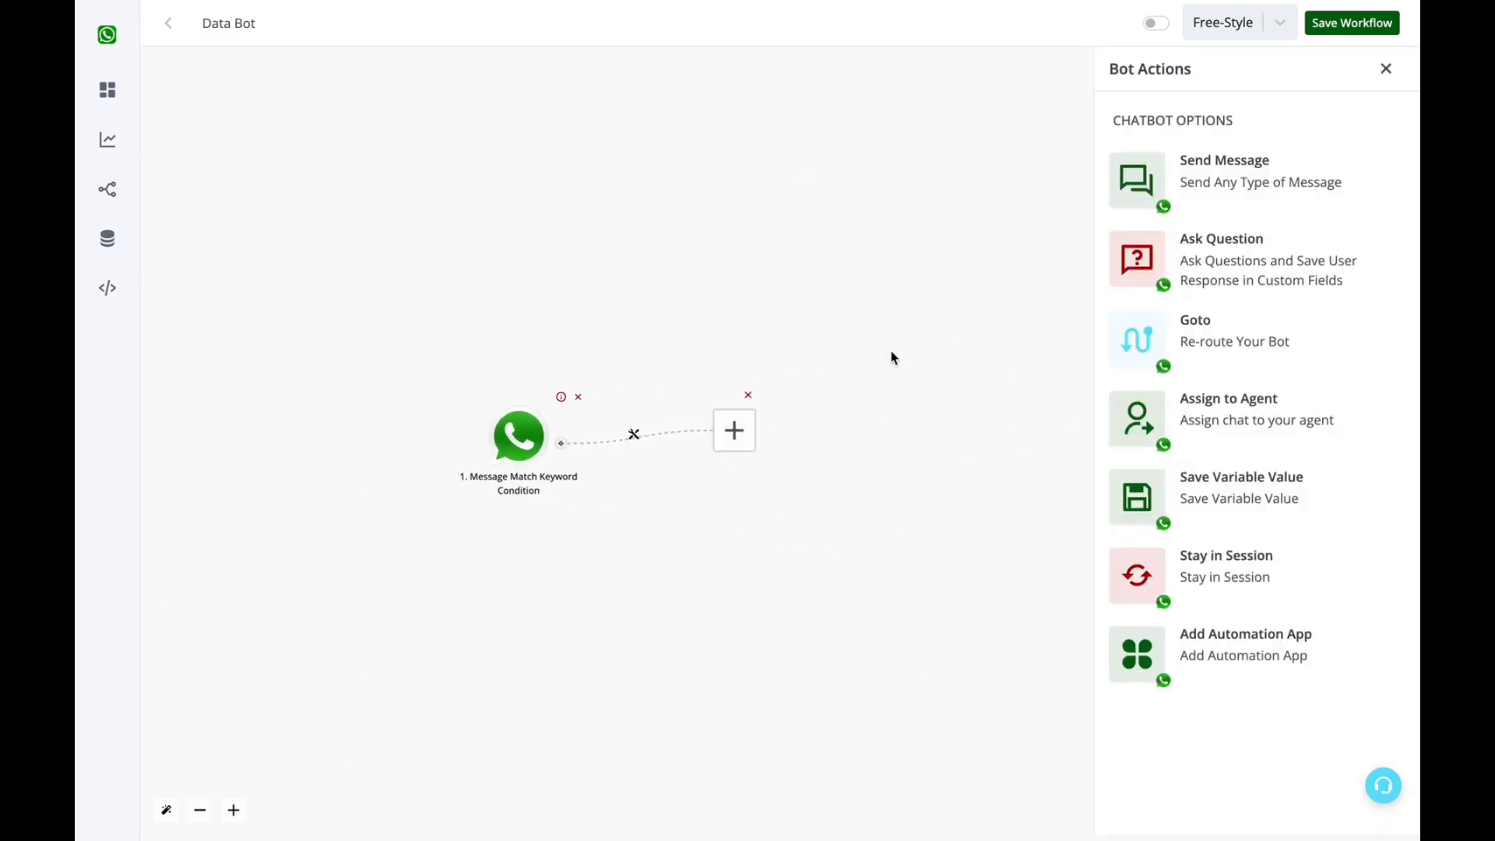
pyautogui.click(1301, 192)
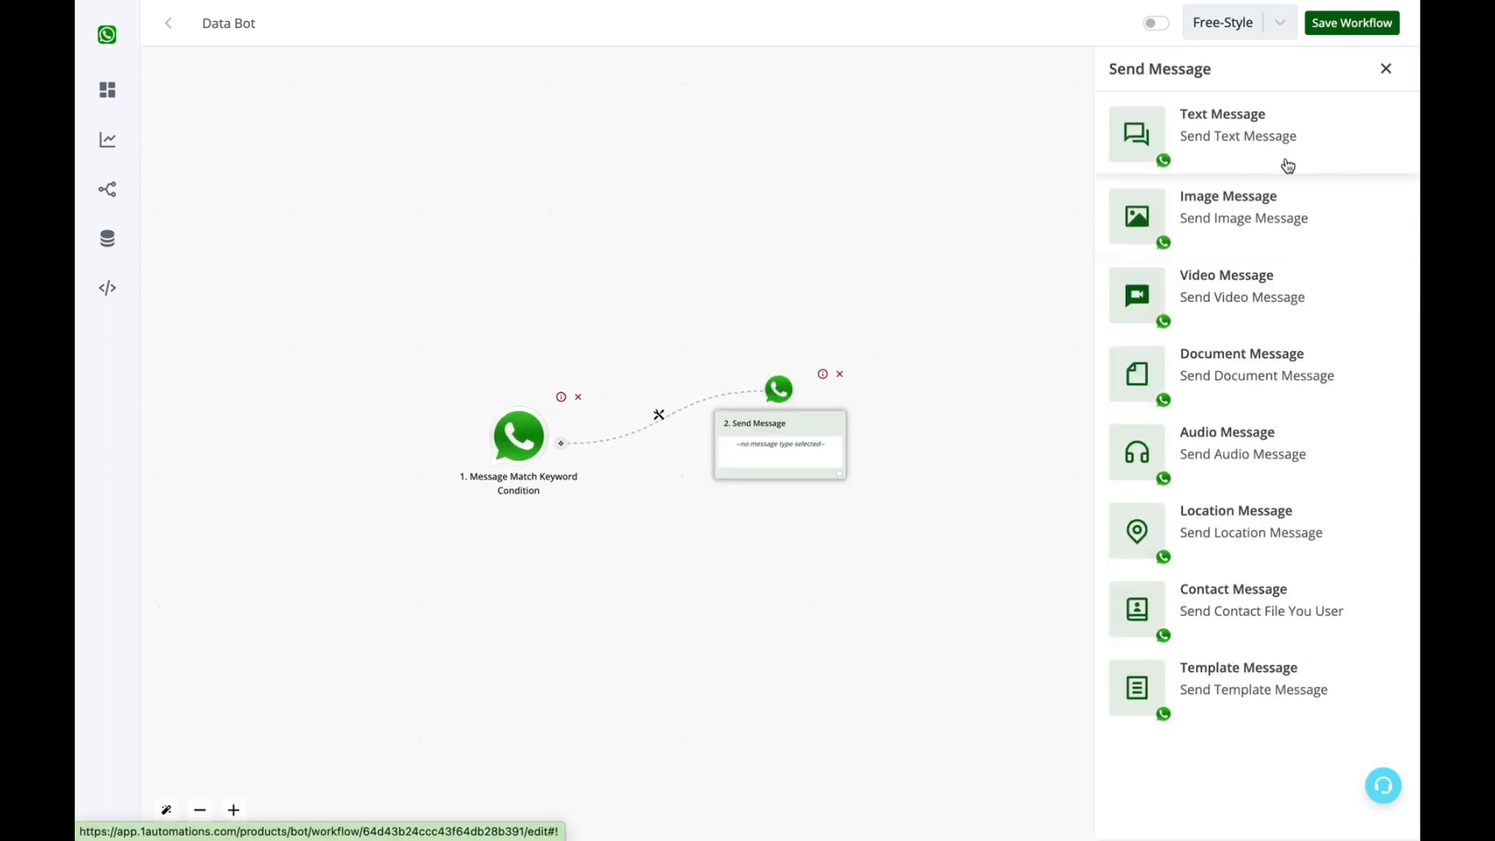
pyautogui.click(1285, 164)
# - Write the message opening "Hello {{name}}, Thanks for your interest.", inserting the name custom field as a variable
pyautogui.click(1218, 225)
pyautogui.write('He')
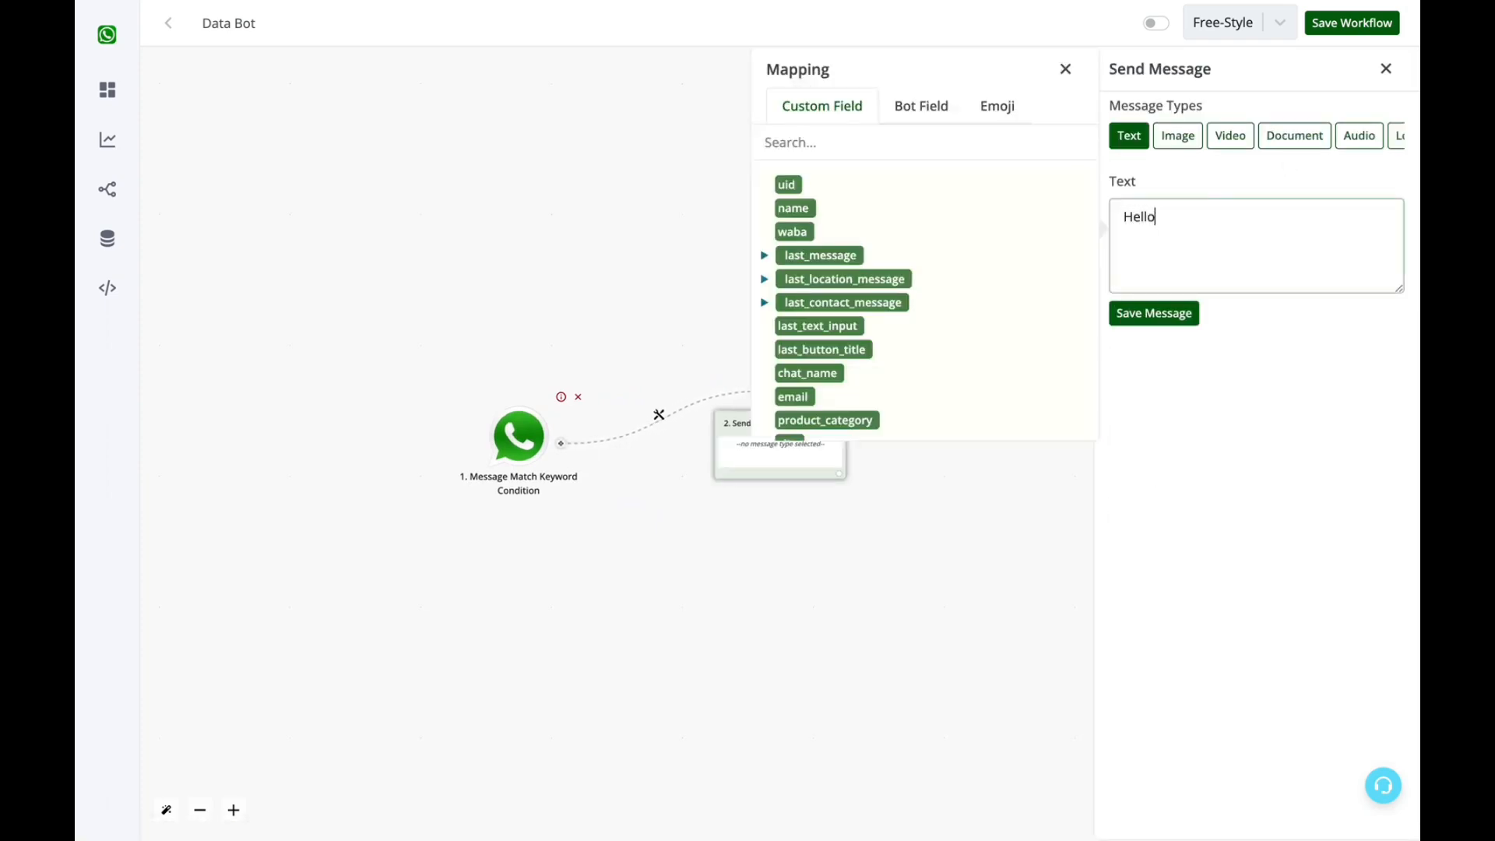
pyautogui.write('llo')
pyautogui.moveTo(793, 208); pyautogui.dragTo(1115, 239)
pyautogui.click(1282, 281)
pyautogui.write('Thanls for')
pyautogui.write('for your')
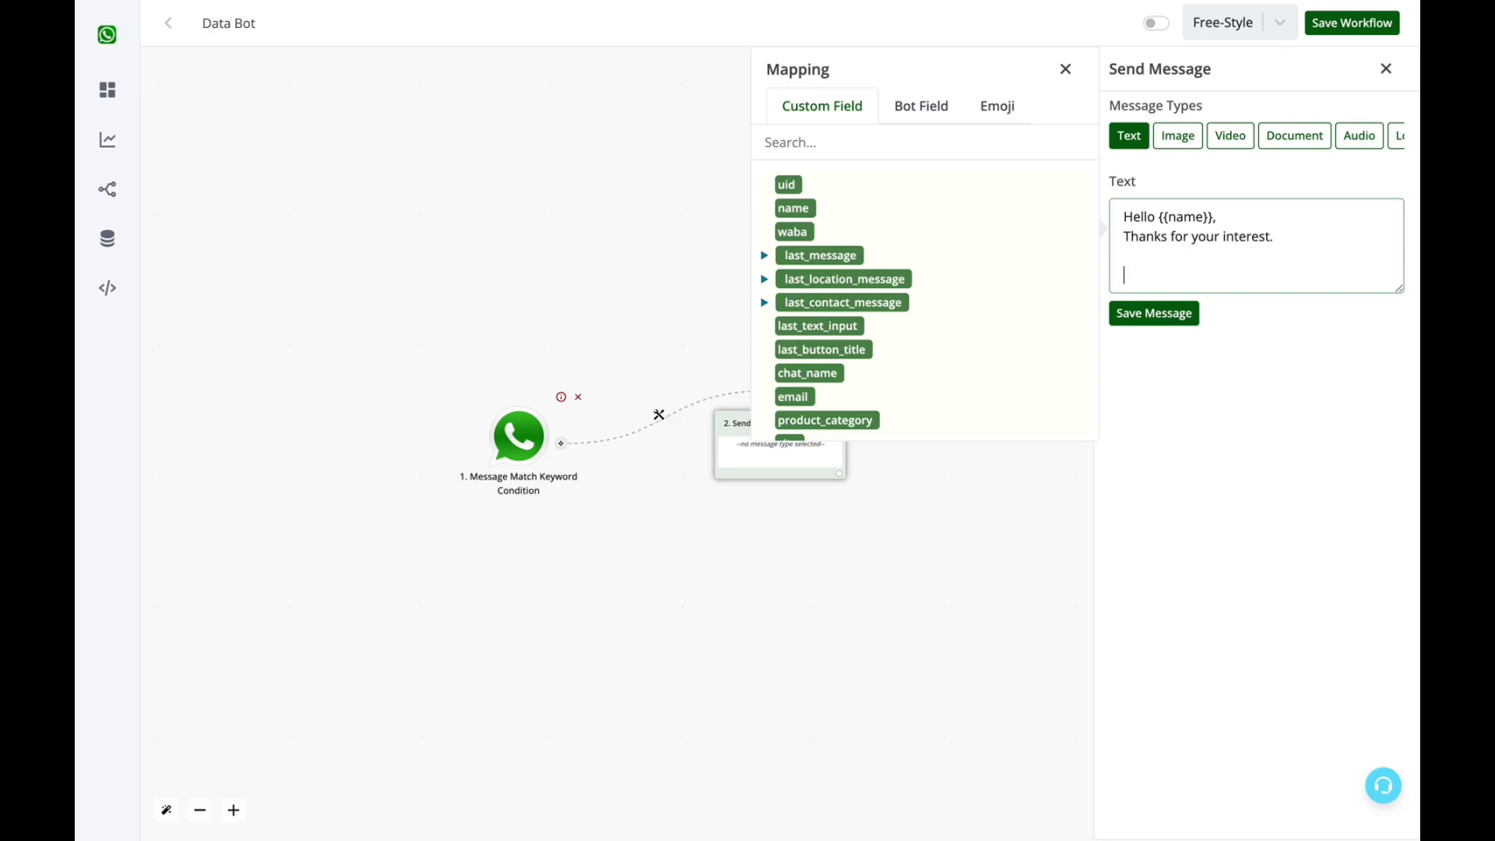
# - Complete the message with "kindly let us know the below details so our sales team can get in touch with you" and save it
pyautogui.write('zkind')
pyautogui.press('BackSpace')
pyautogui.press('BackSpace')
pyautogui.write('know the below details s')
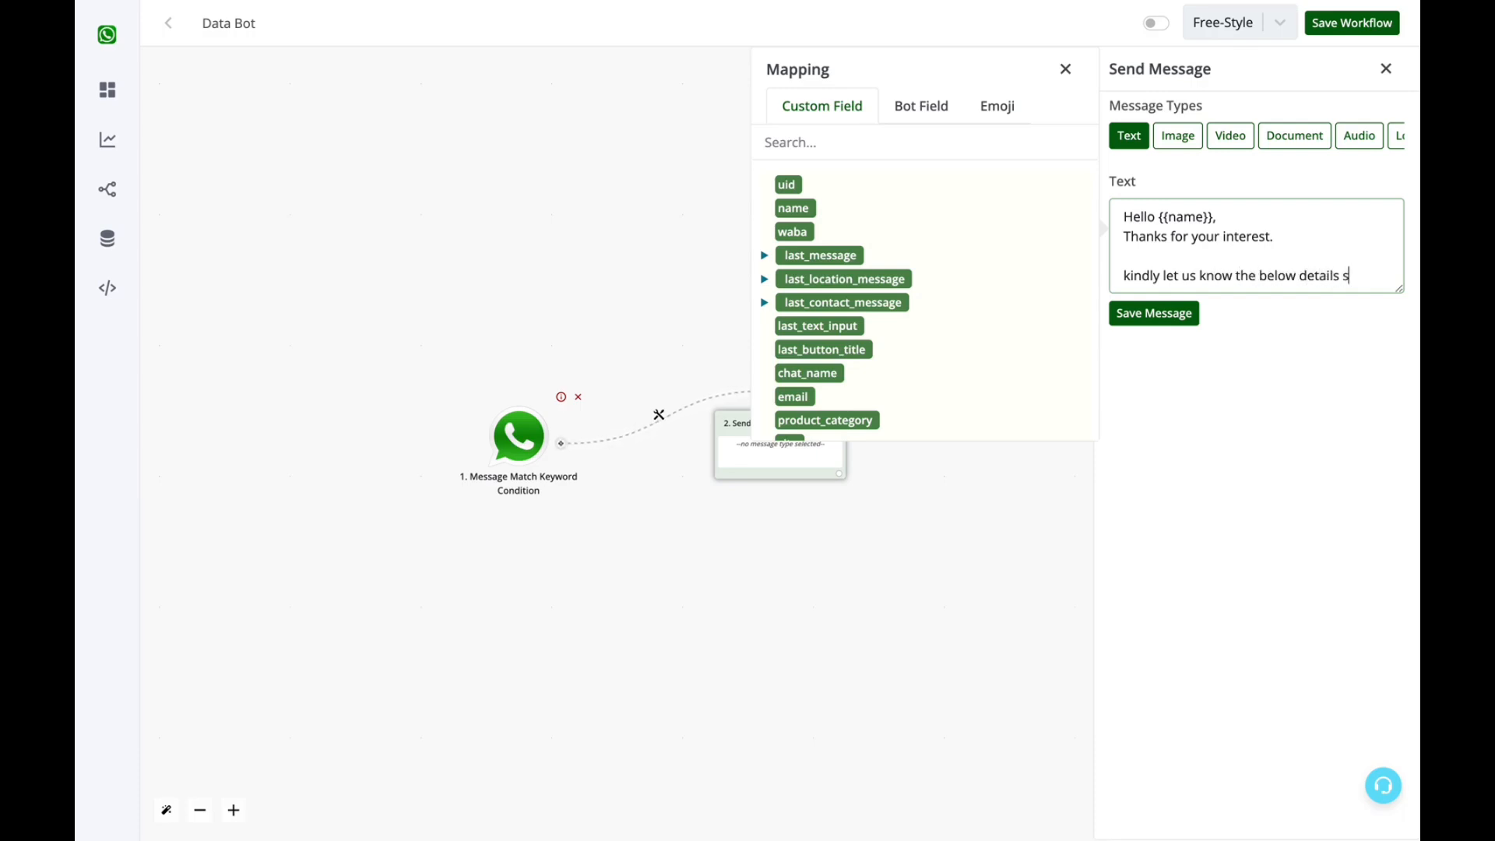
pyautogui.write('o our sales team can g')
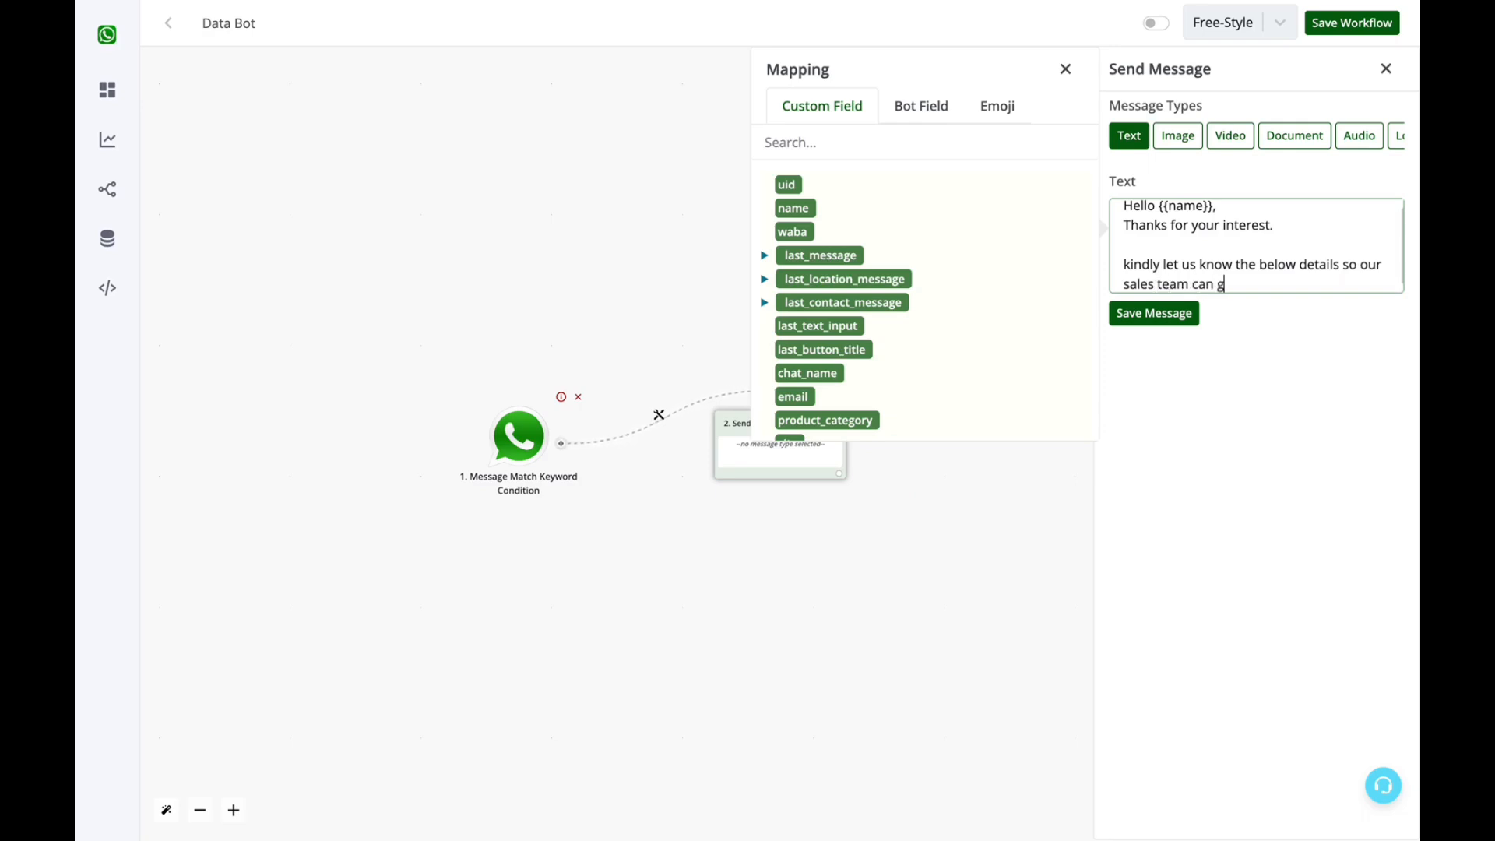
pyautogui.write('et in touch with you')
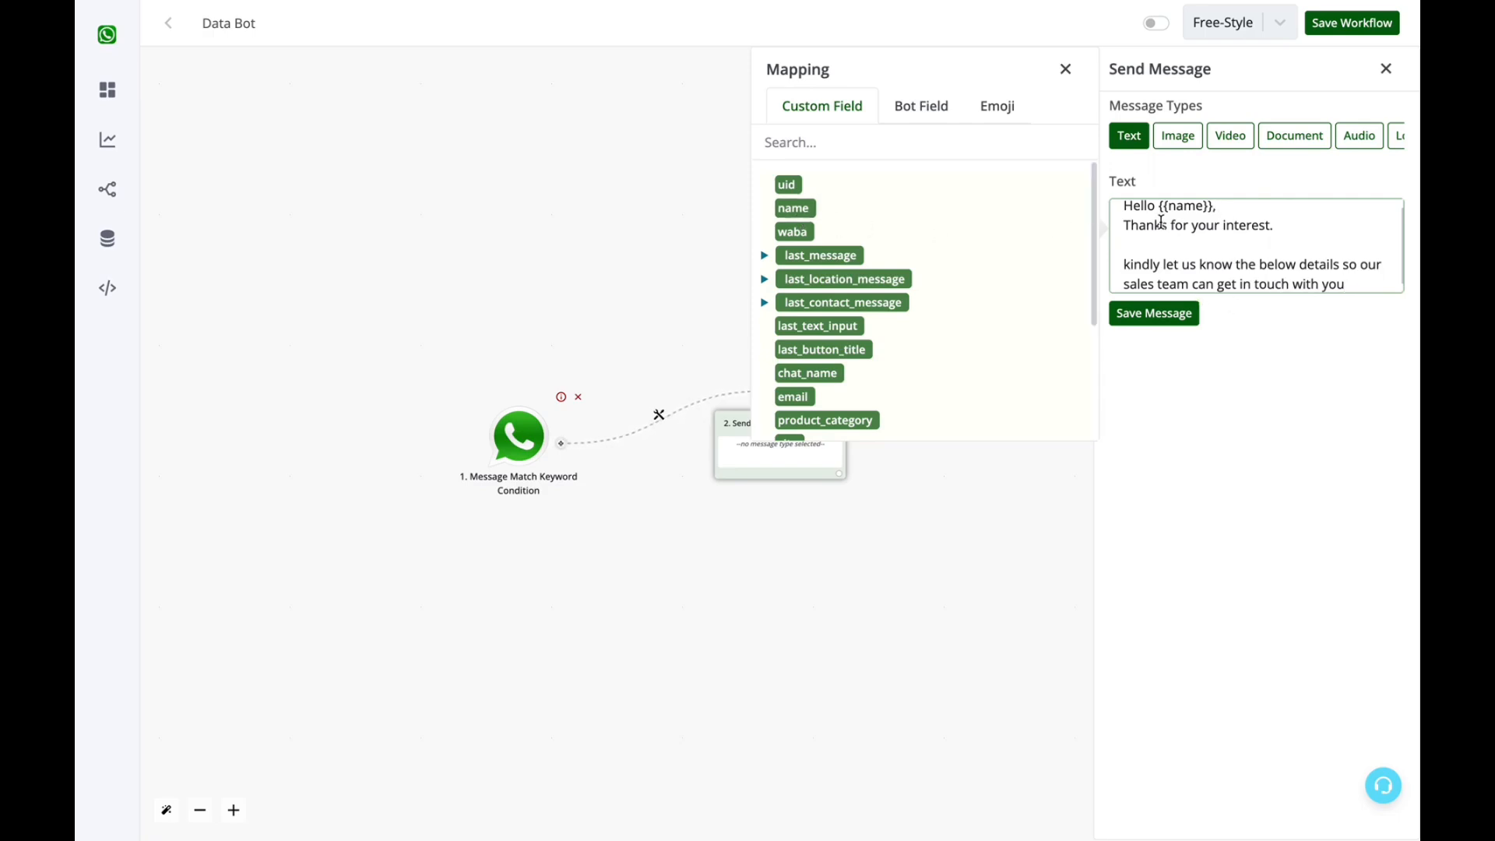
pyautogui.moveTo(1211, 207); pyautogui.dragTo(1161, 217)
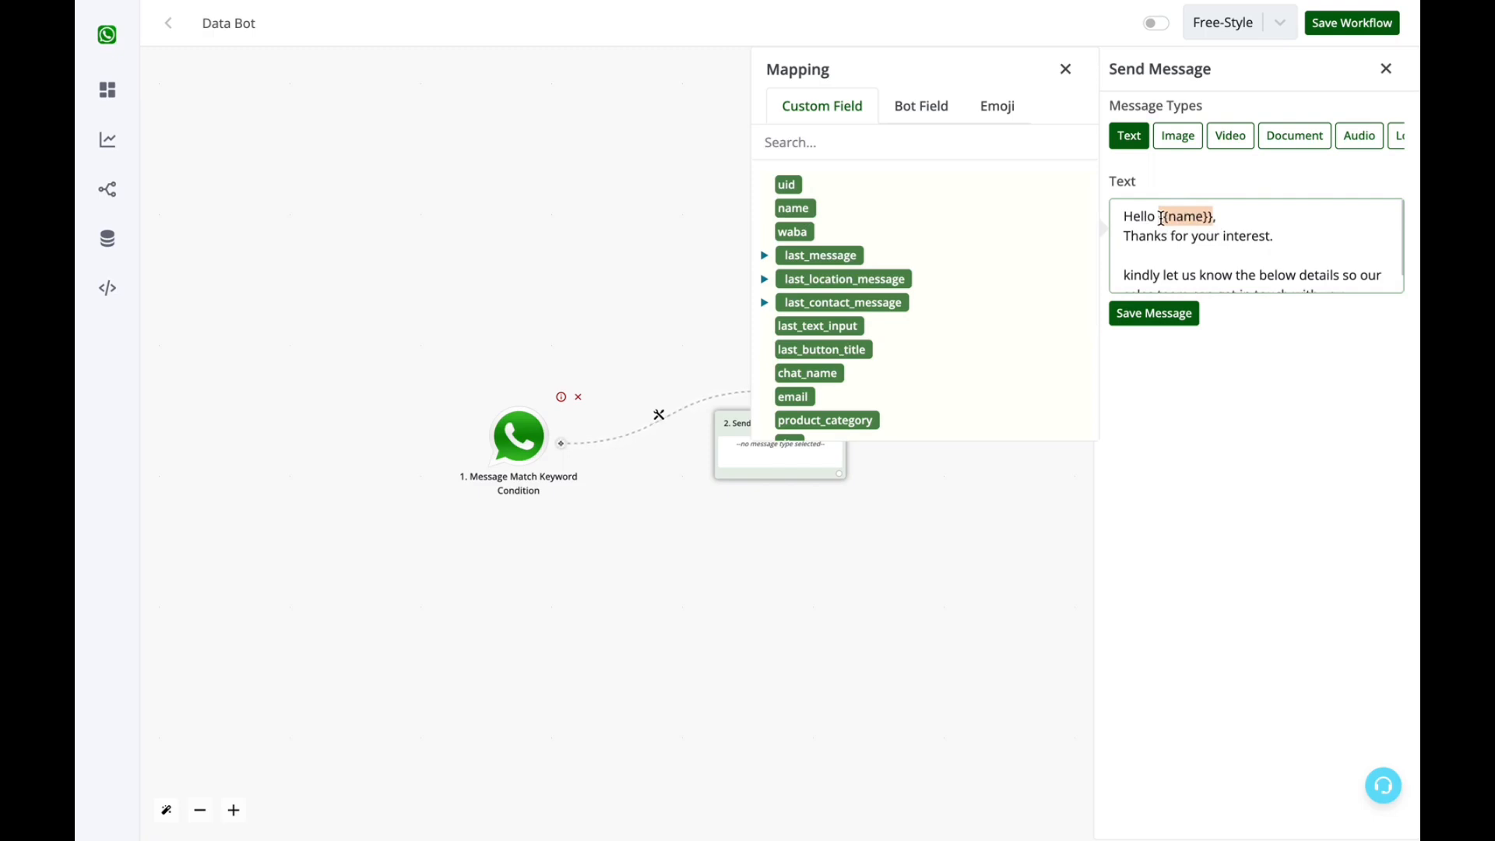
pyautogui.click(1154, 313)
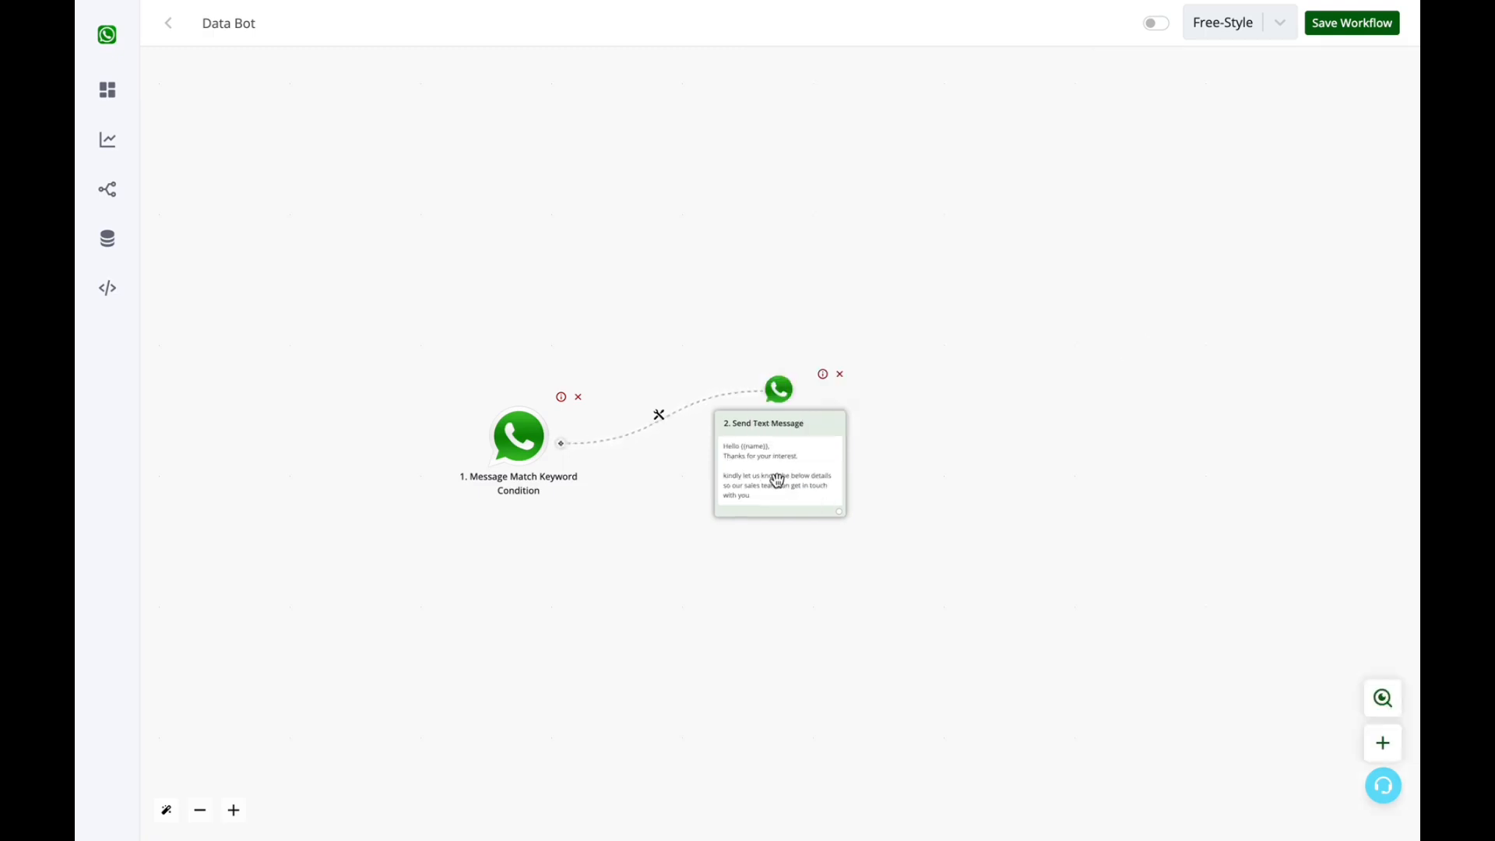
# - Add an Ask Question action connected after the text message block
pyautogui.click(841, 511)
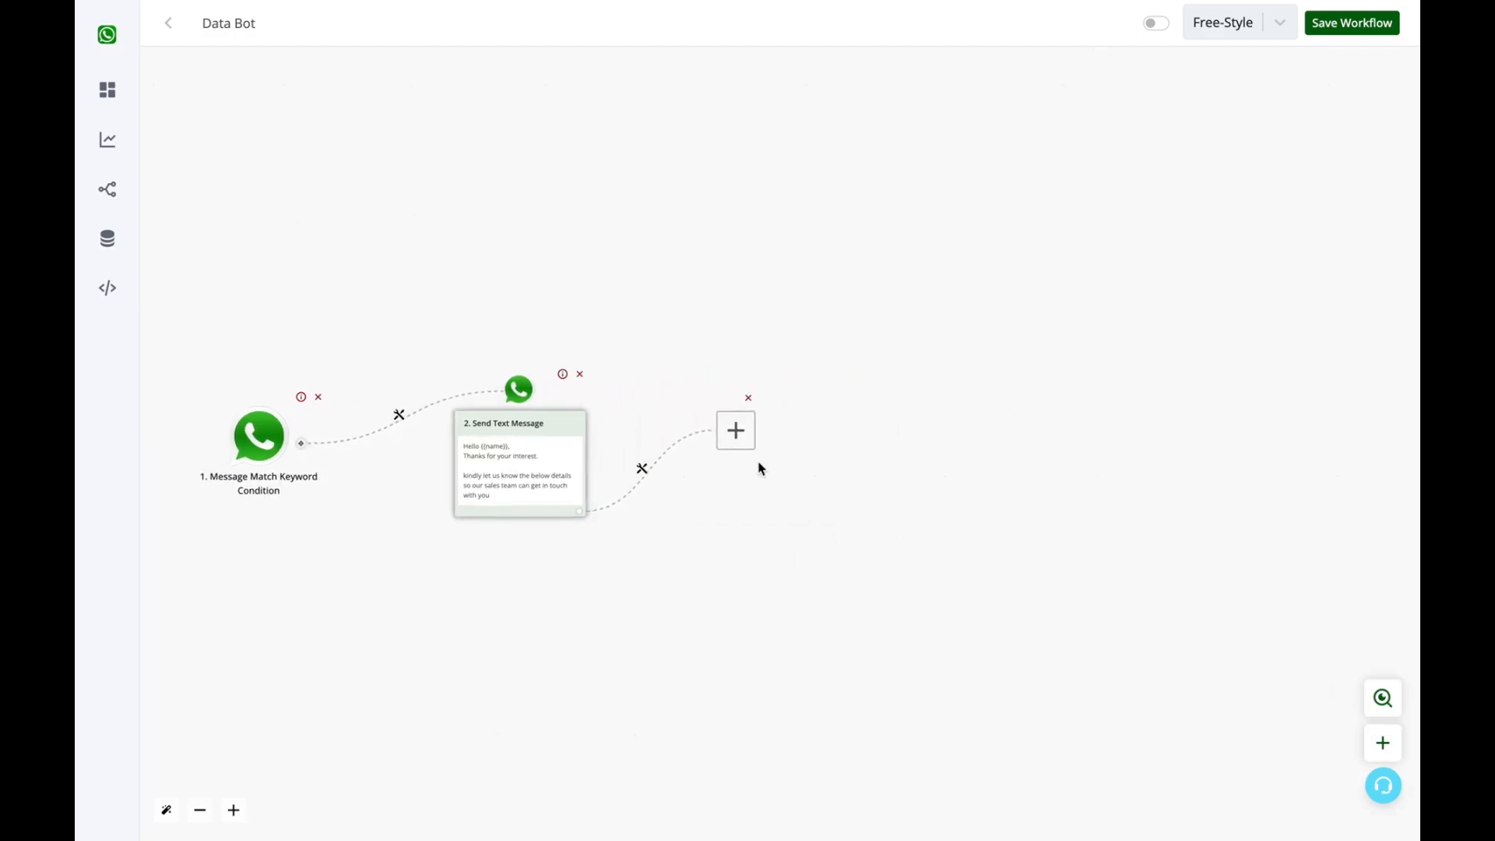
pyautogui.click(737, 431)
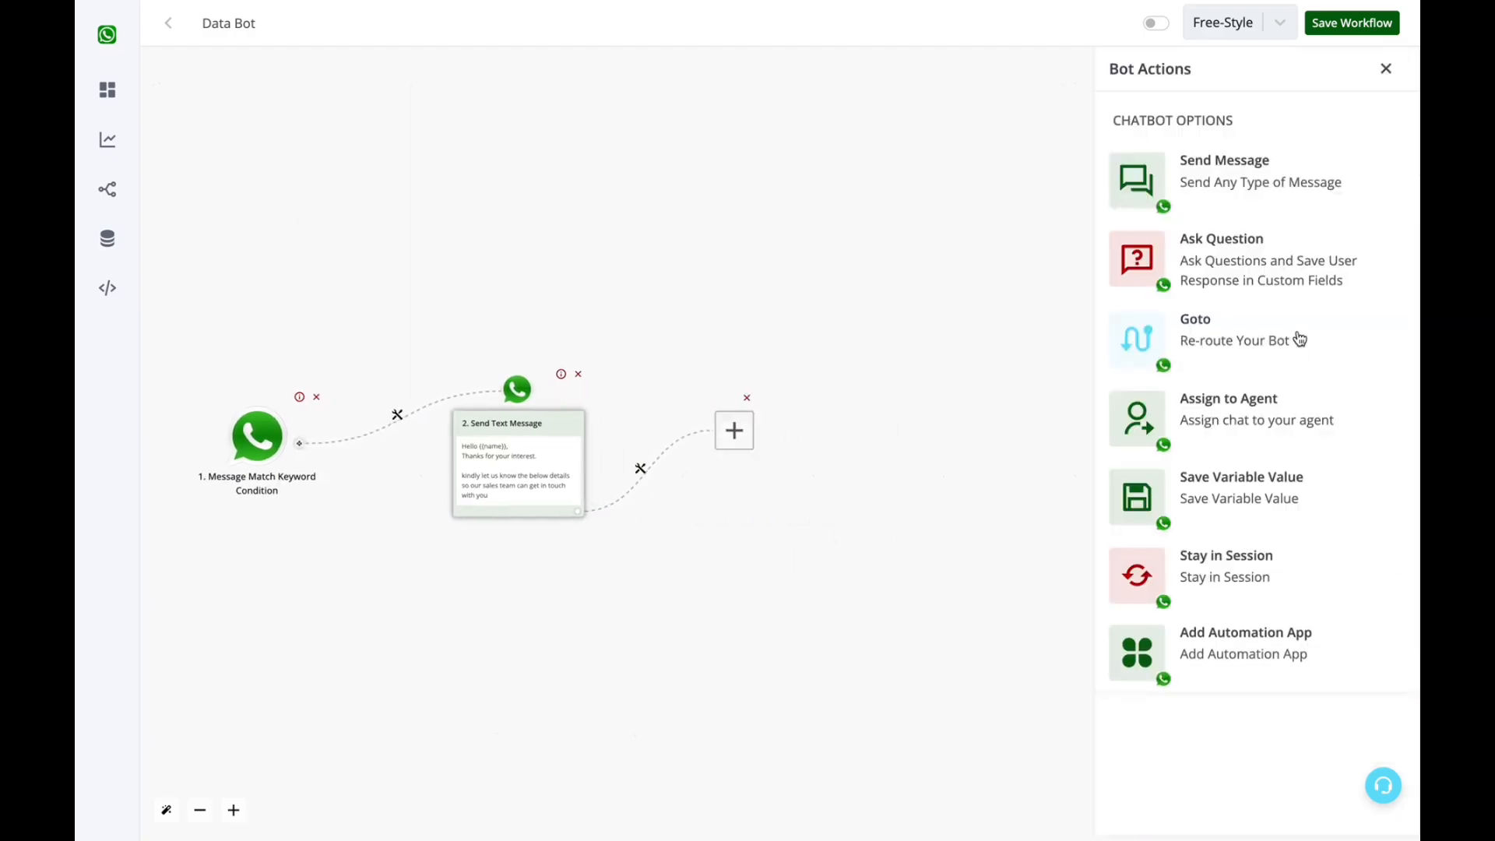
pyautogui.click(1228, 264)
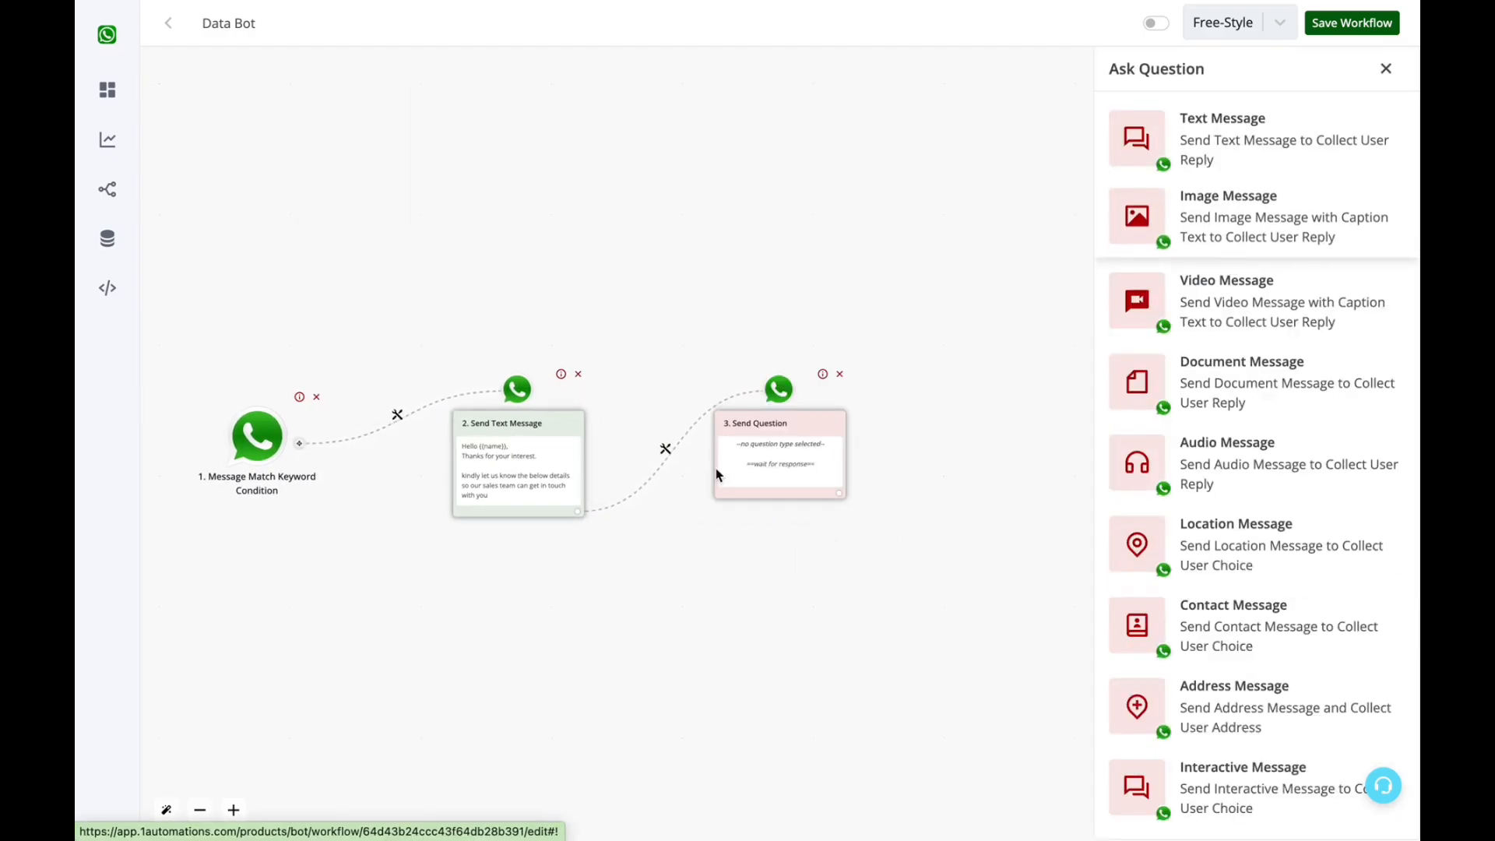
pyautogui.moveTo(500, 581); pyautogui.dragTo(611, 560)
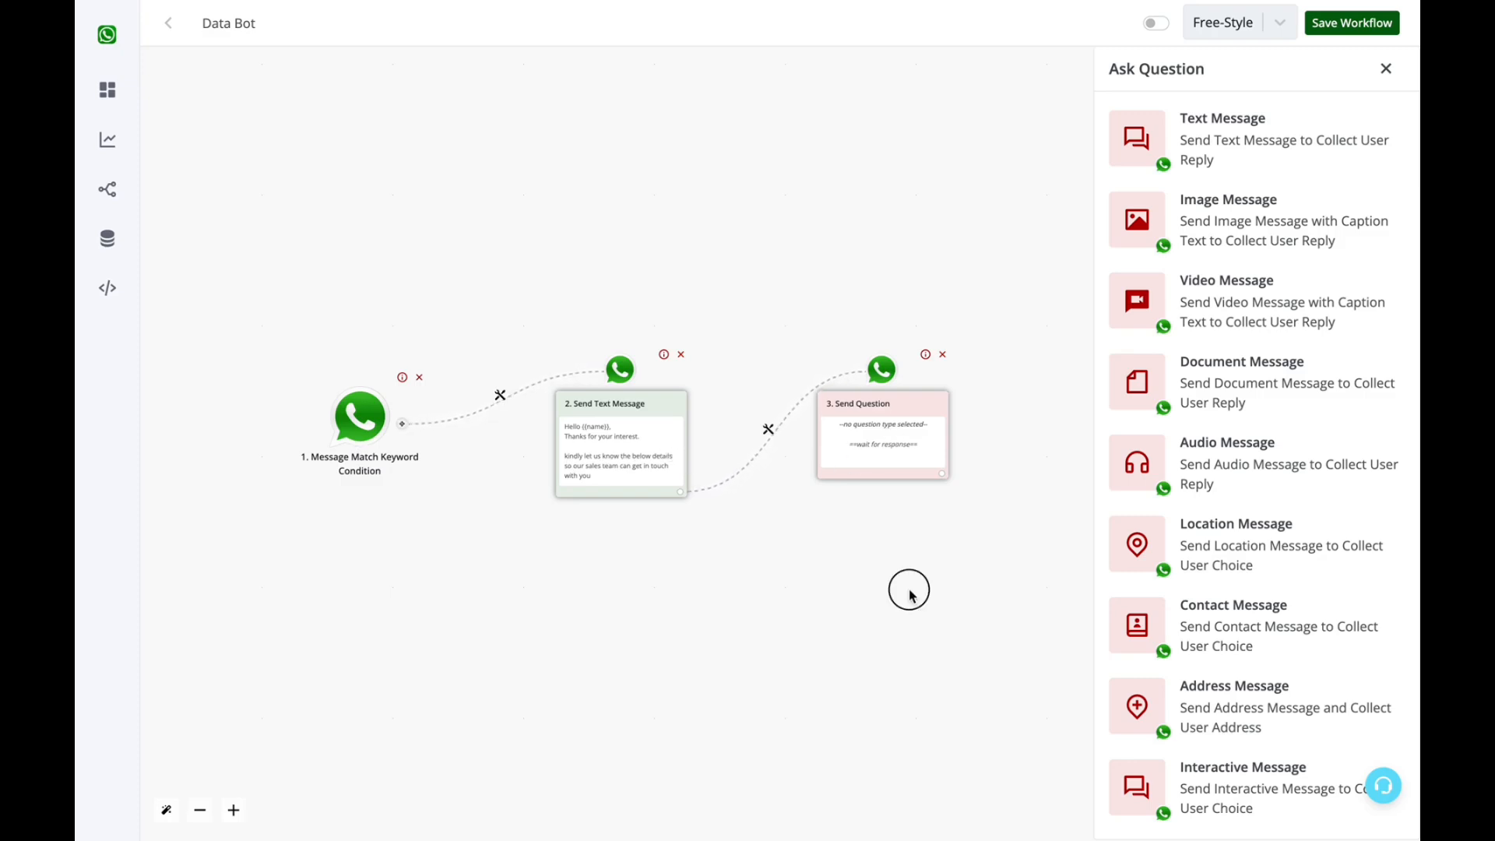
# - Make the question a Text Message type with the text "Let us know your city ?"
pyautogui.moveTo(908, 591); pyautogui.dragTo(762, 580)
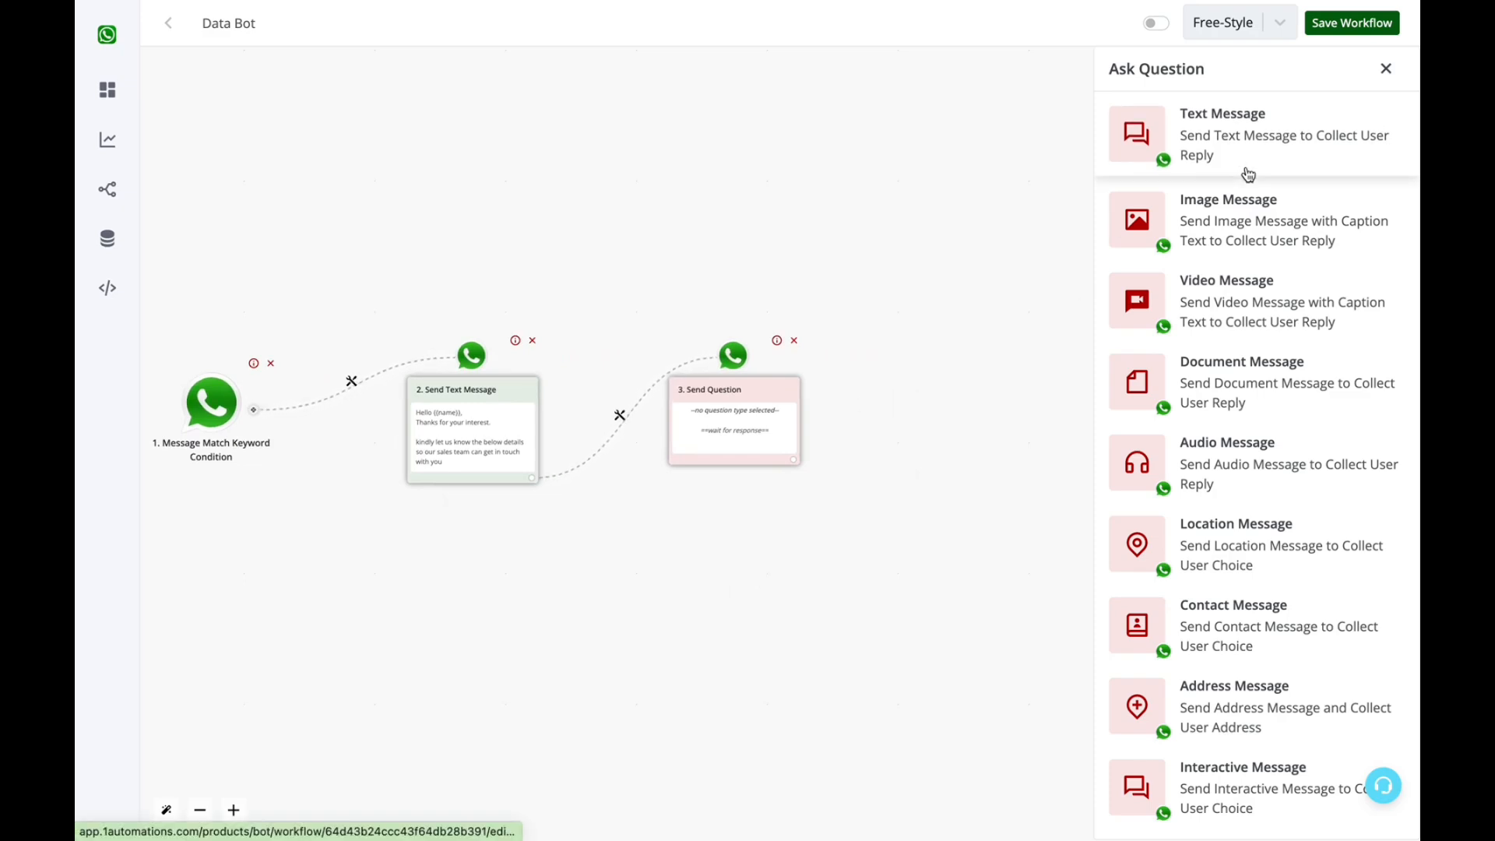
pyautogui.click(1216, 136)
pyautogui.click(1207, 256)
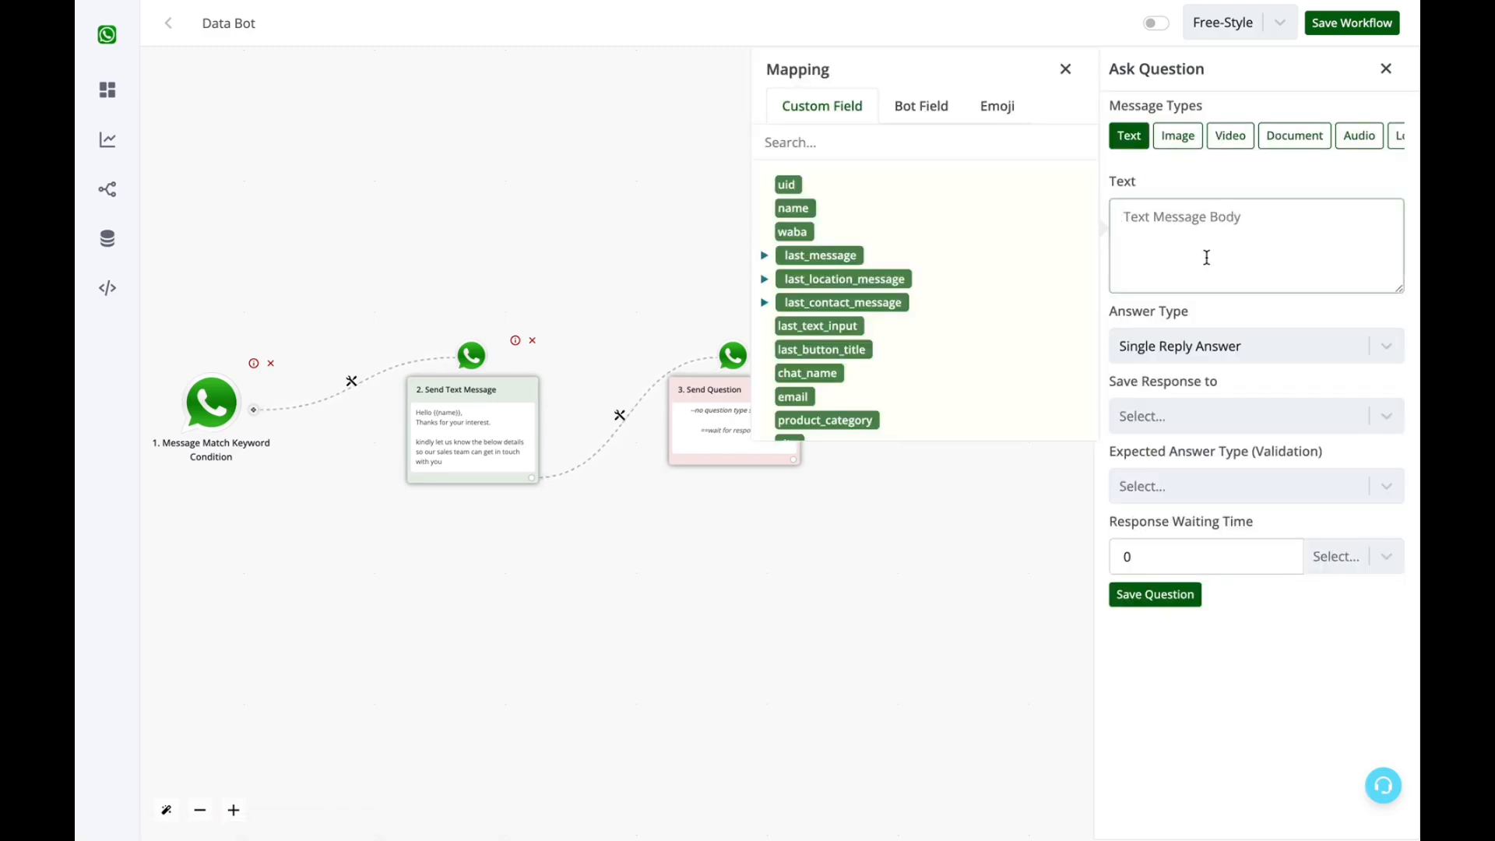
pyautogui.write('Let us know your city ?')
# - Save the city question's response to the City custom field and set the expected answer type to Text
pyautogui.click(1123, 380)
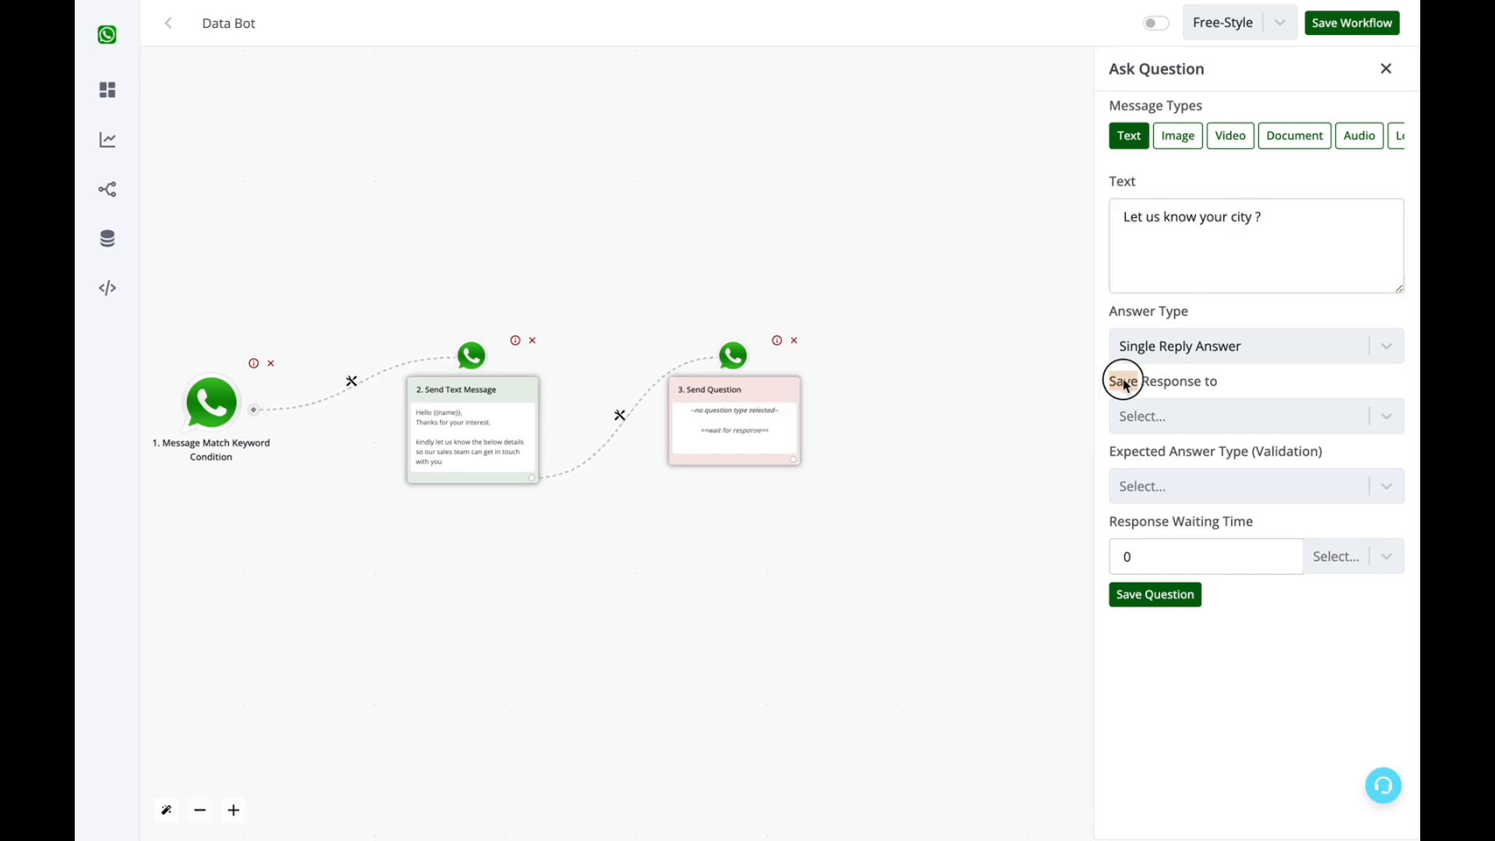
pyautogui.click(1233, 416)
pyautogui.click(1175, 566)
pyautogui.moveTo(1130, 461); pyautogui.dragTo(1258, 455)
pyautogui.click(1231, 485)
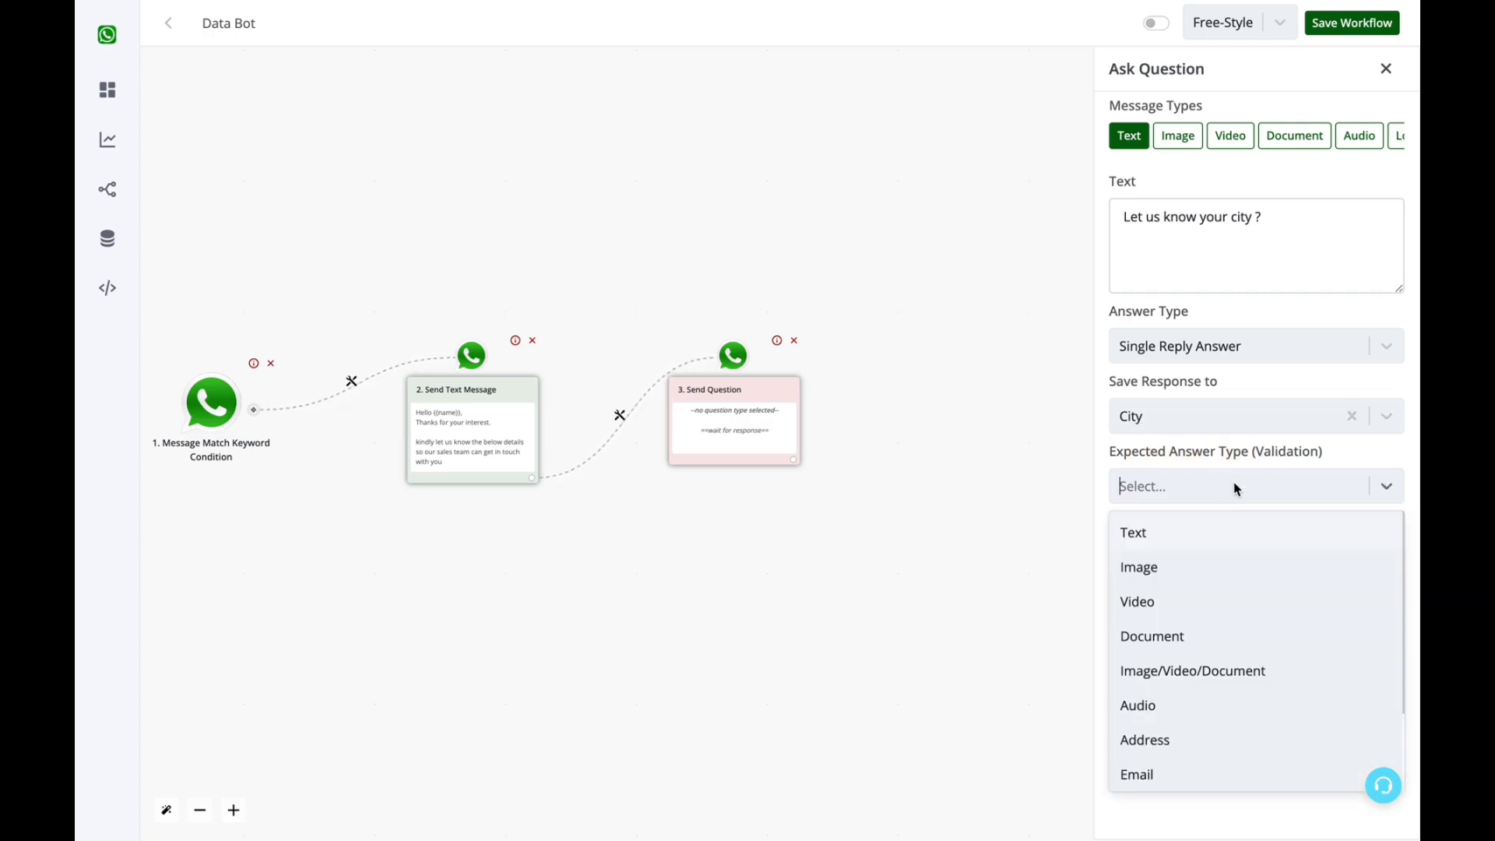
pyautogui.click(1178, 536)
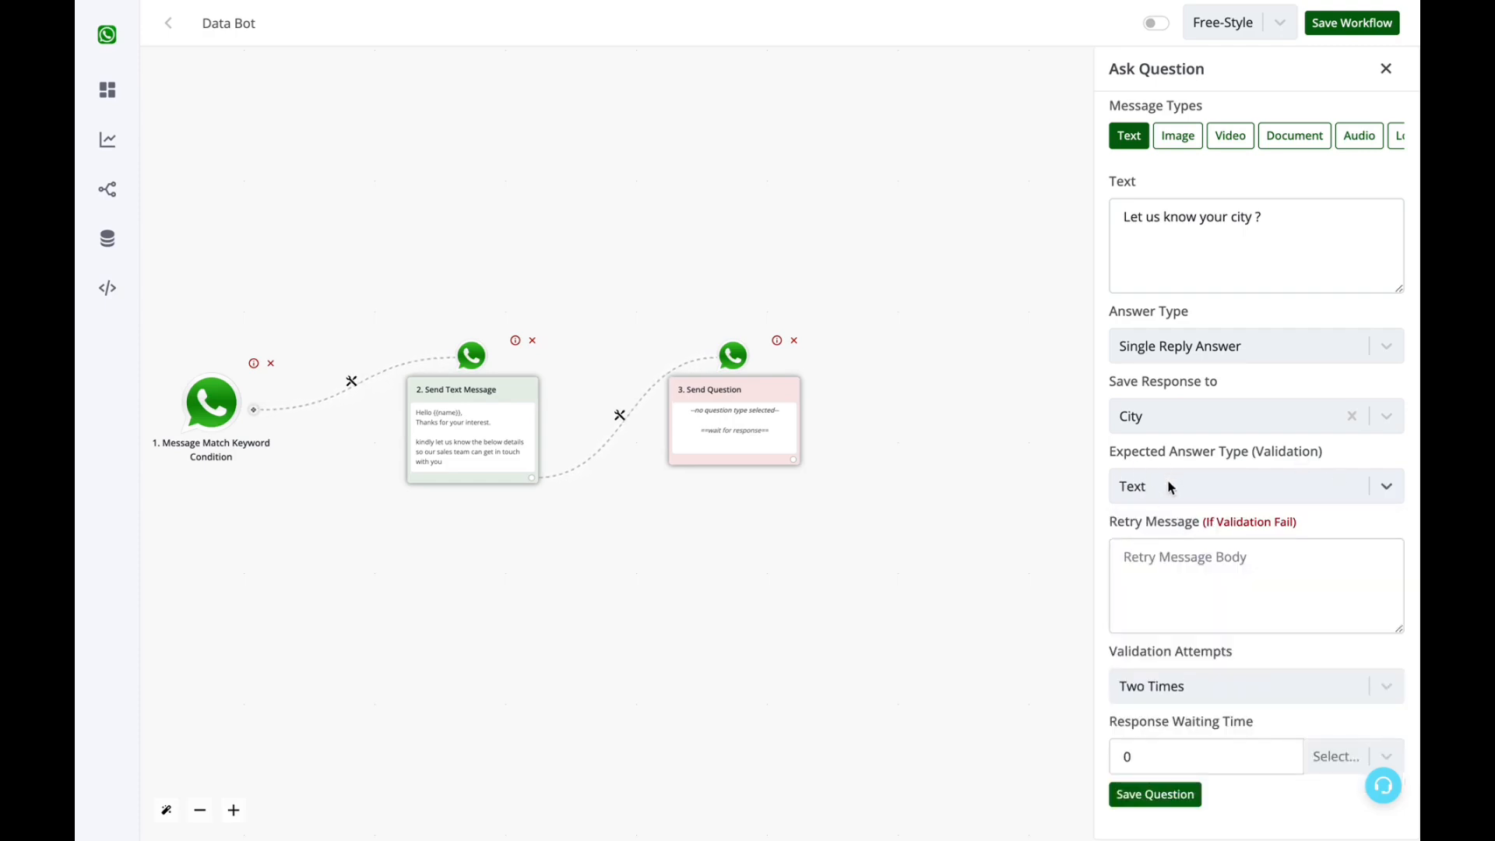
# - Enter the retry message "Kindly enter in text format only" and set the validation attempts to Four Times
pyautogui.click(1155, 574)
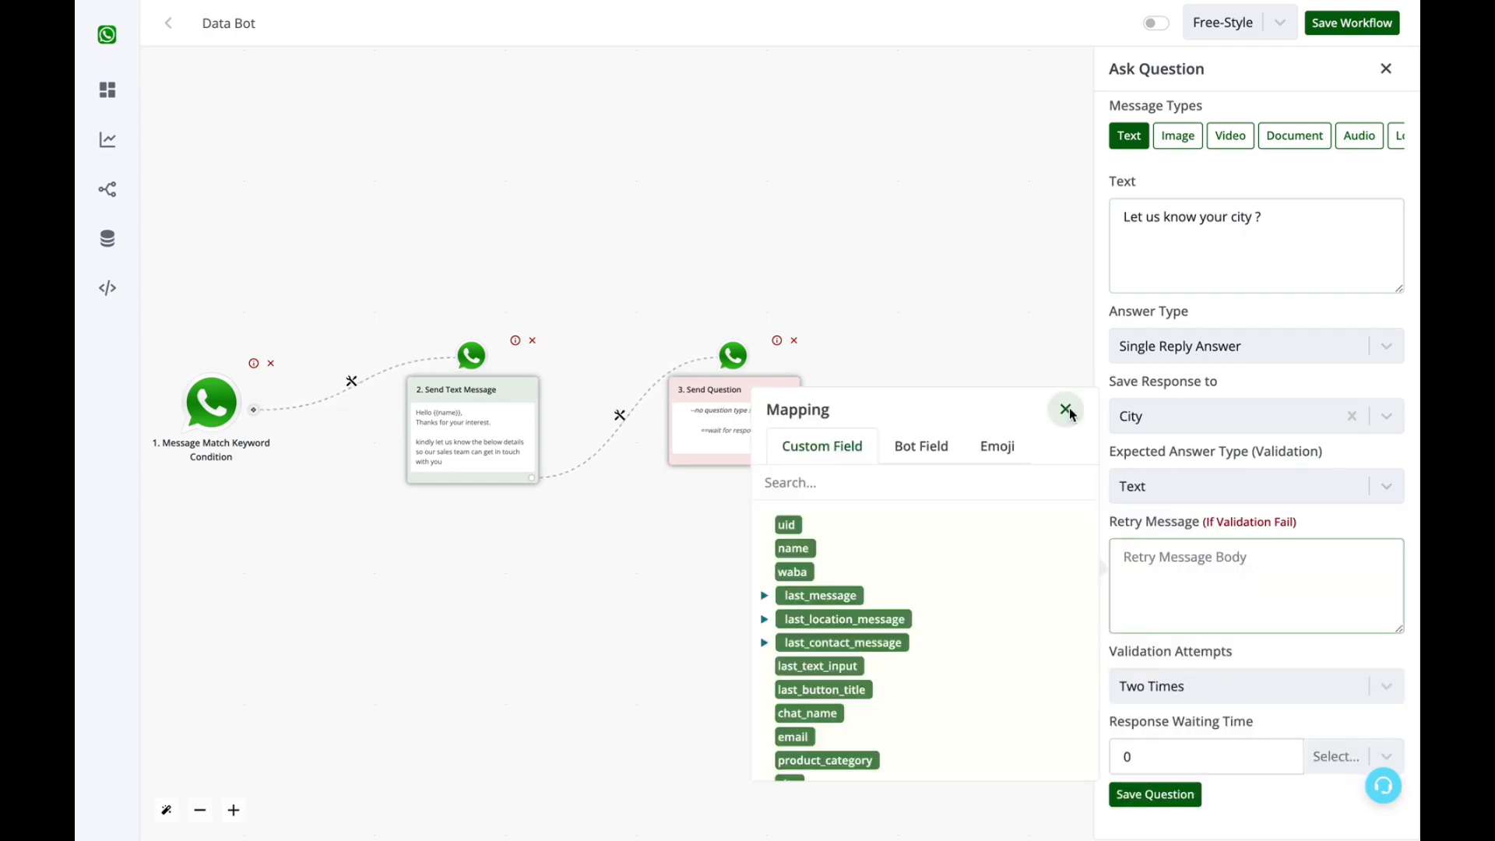
pyautogui.click(1066, 412)
pyautogui.click(1144, 582)
pyautogui.write('K')
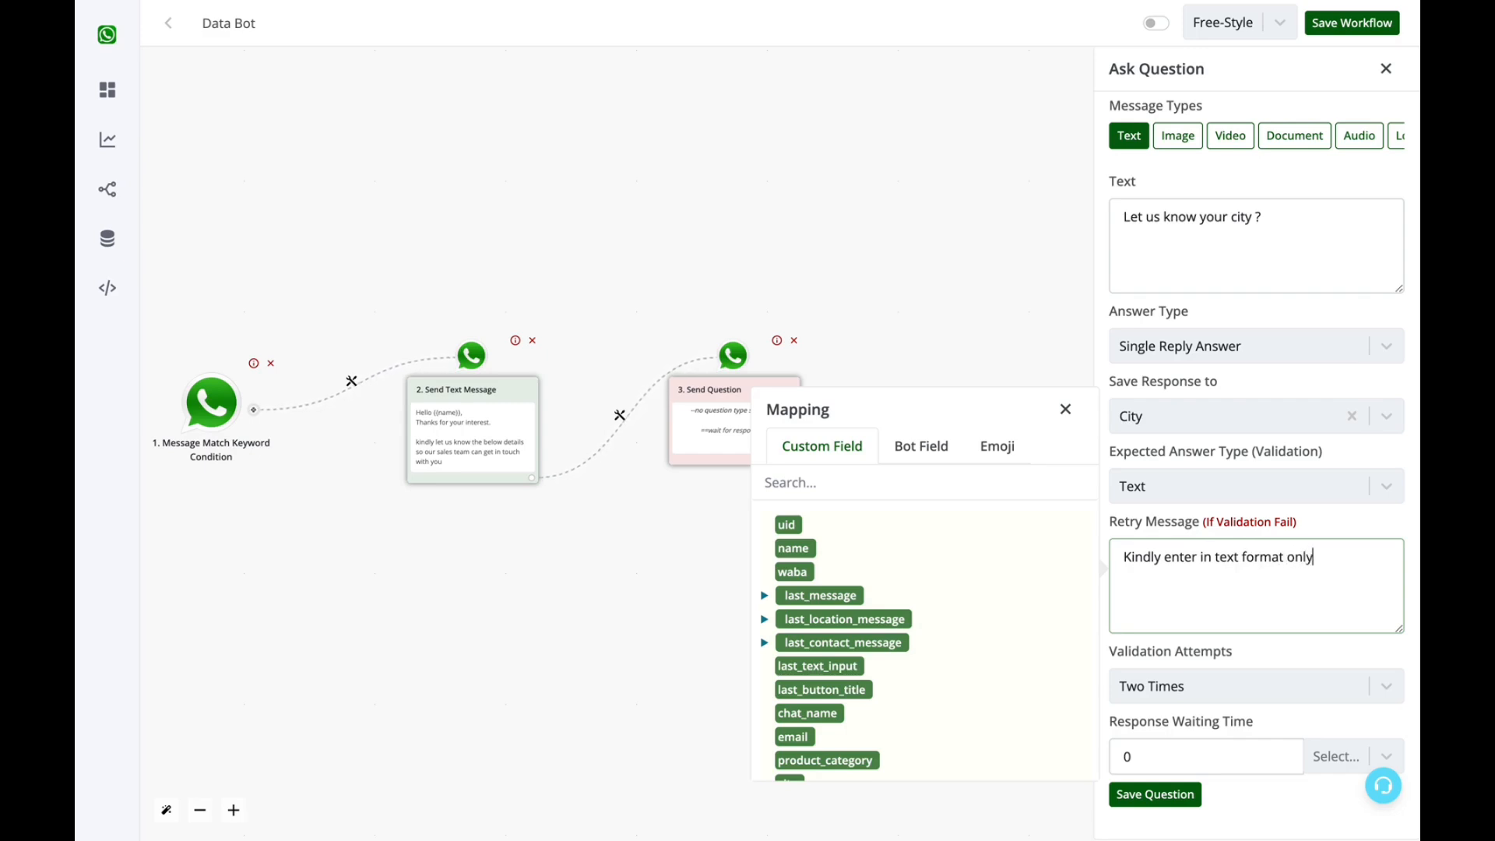
pyautogui.click(1190, 685)
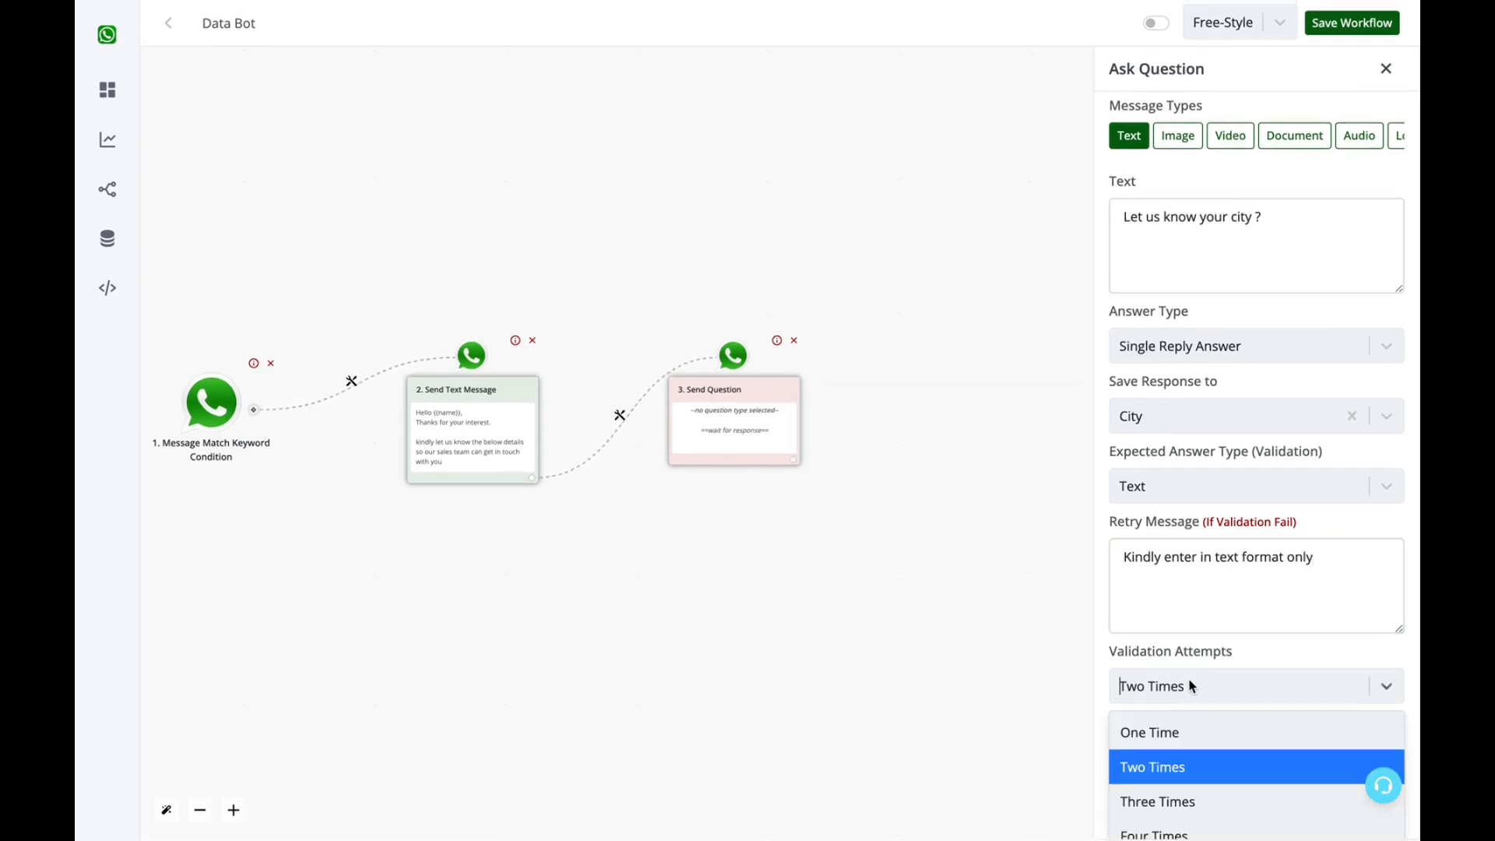
pyautogui.click(1186, 833)
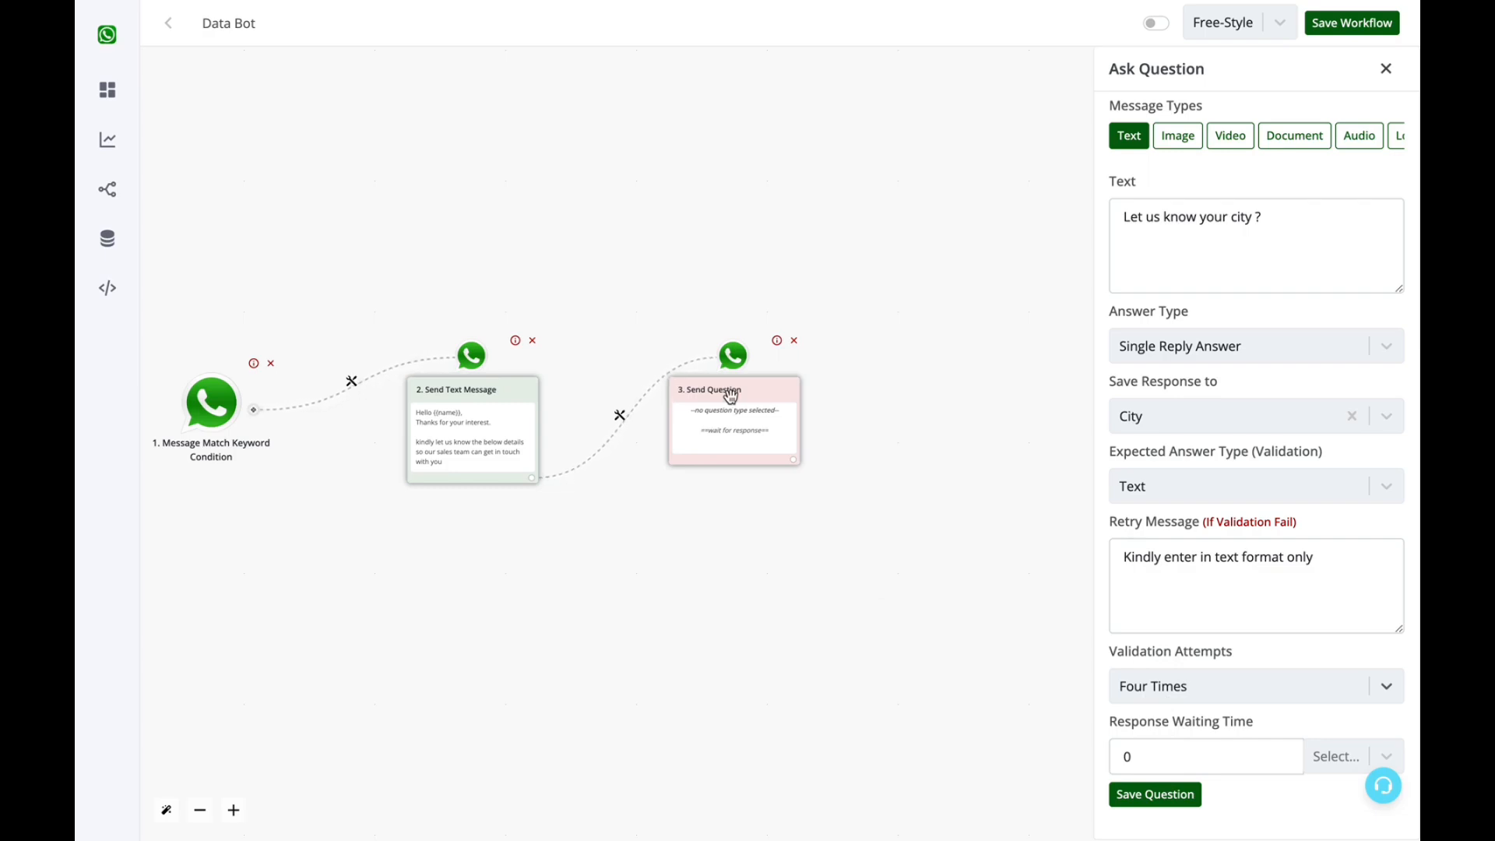
# - Set the response waiting time to 12 hours and save the city question
pyautogui.click(1338, 753)
pyautogui.click(1339, 709)
pyautogui.click(1252, 749)
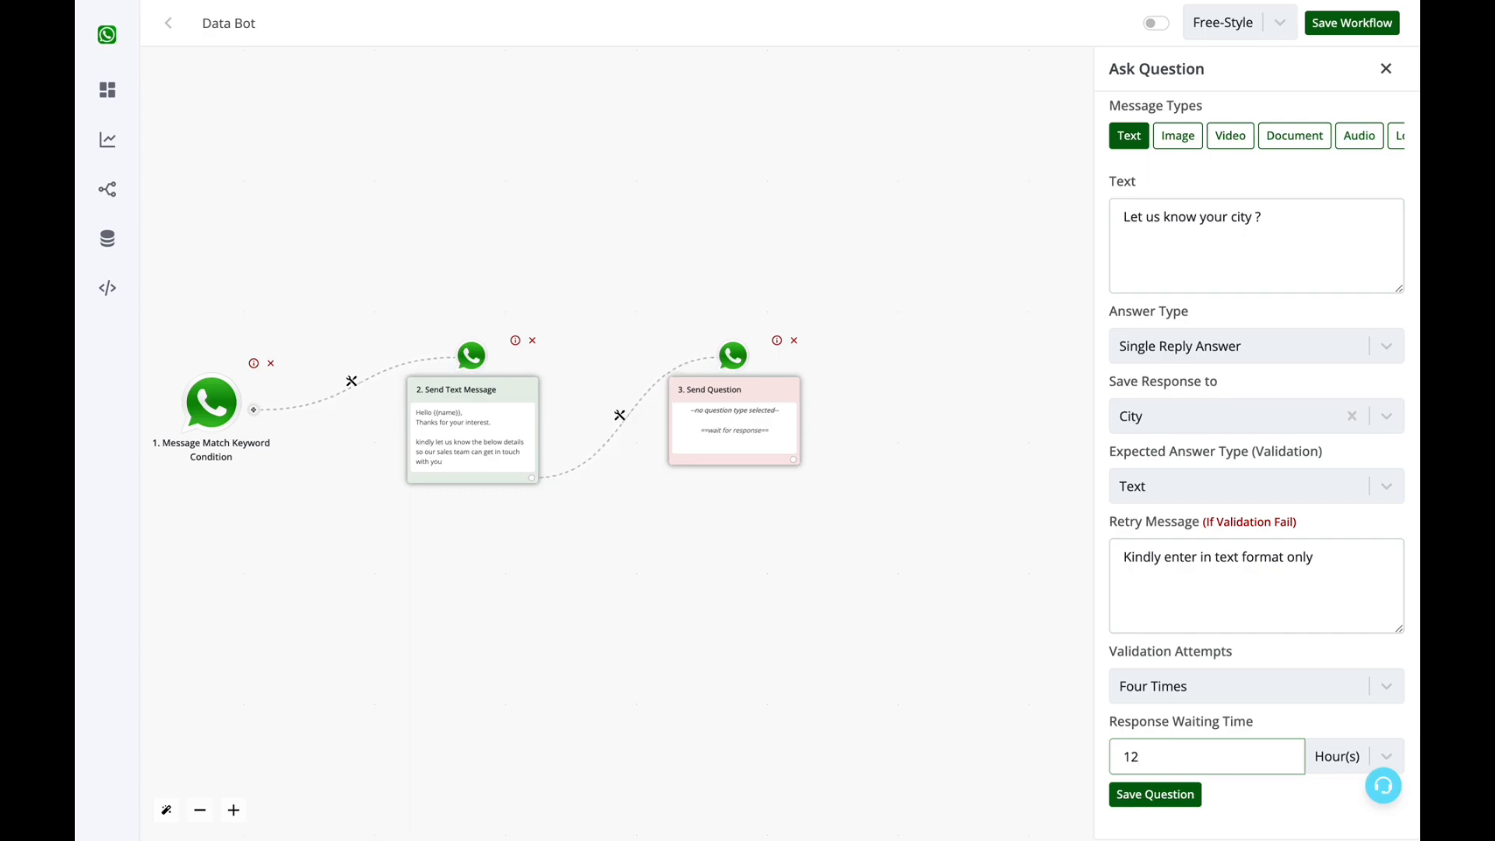
pyautogui.click(1155, 794)
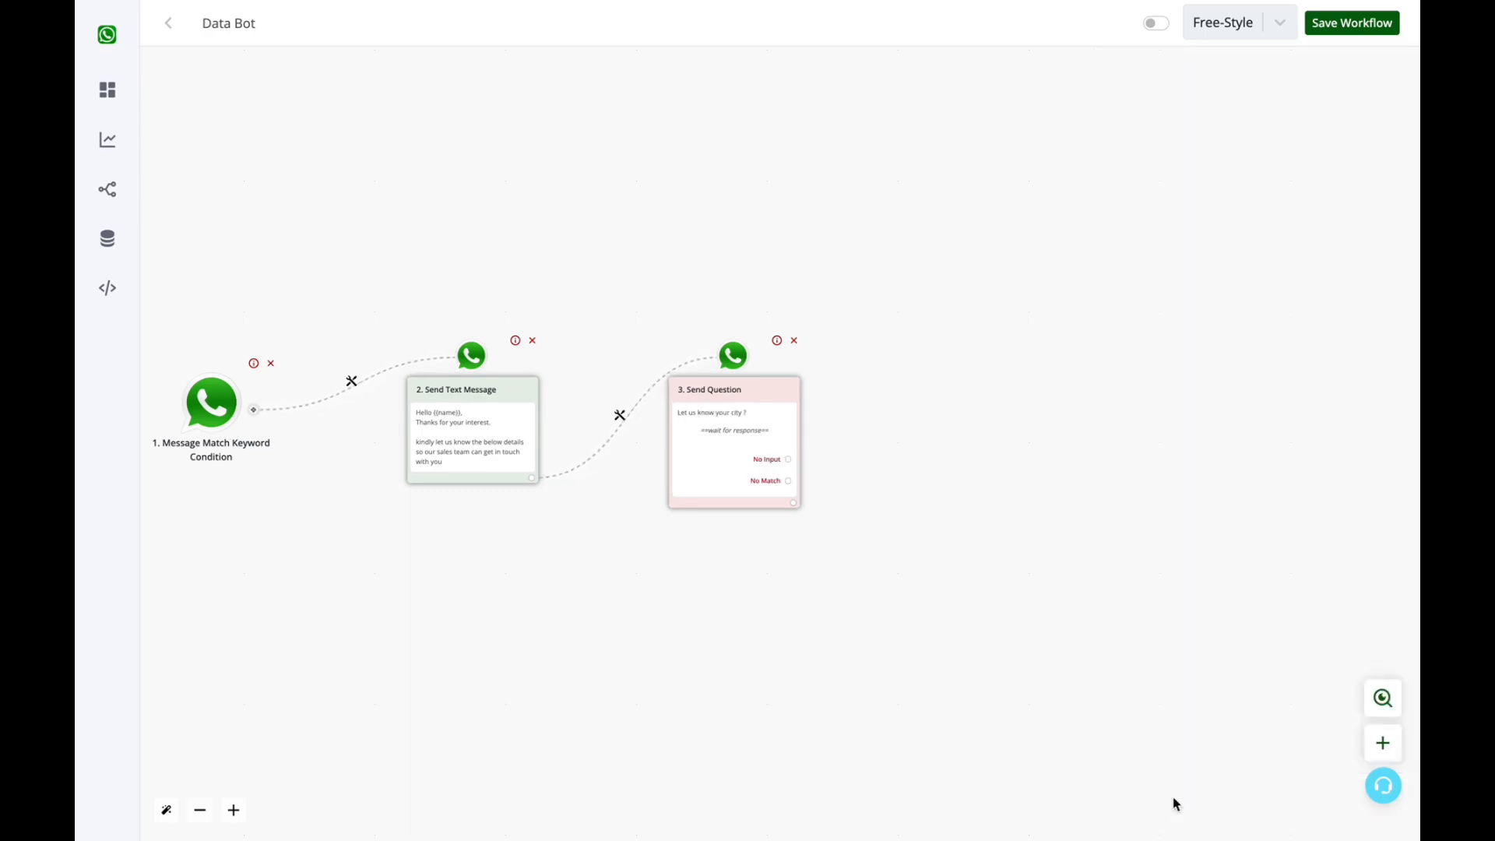
# - Add another Ask Question action connected after the city question block
pyautogui.click(794, 502)
pyautogui.click(734, 430)
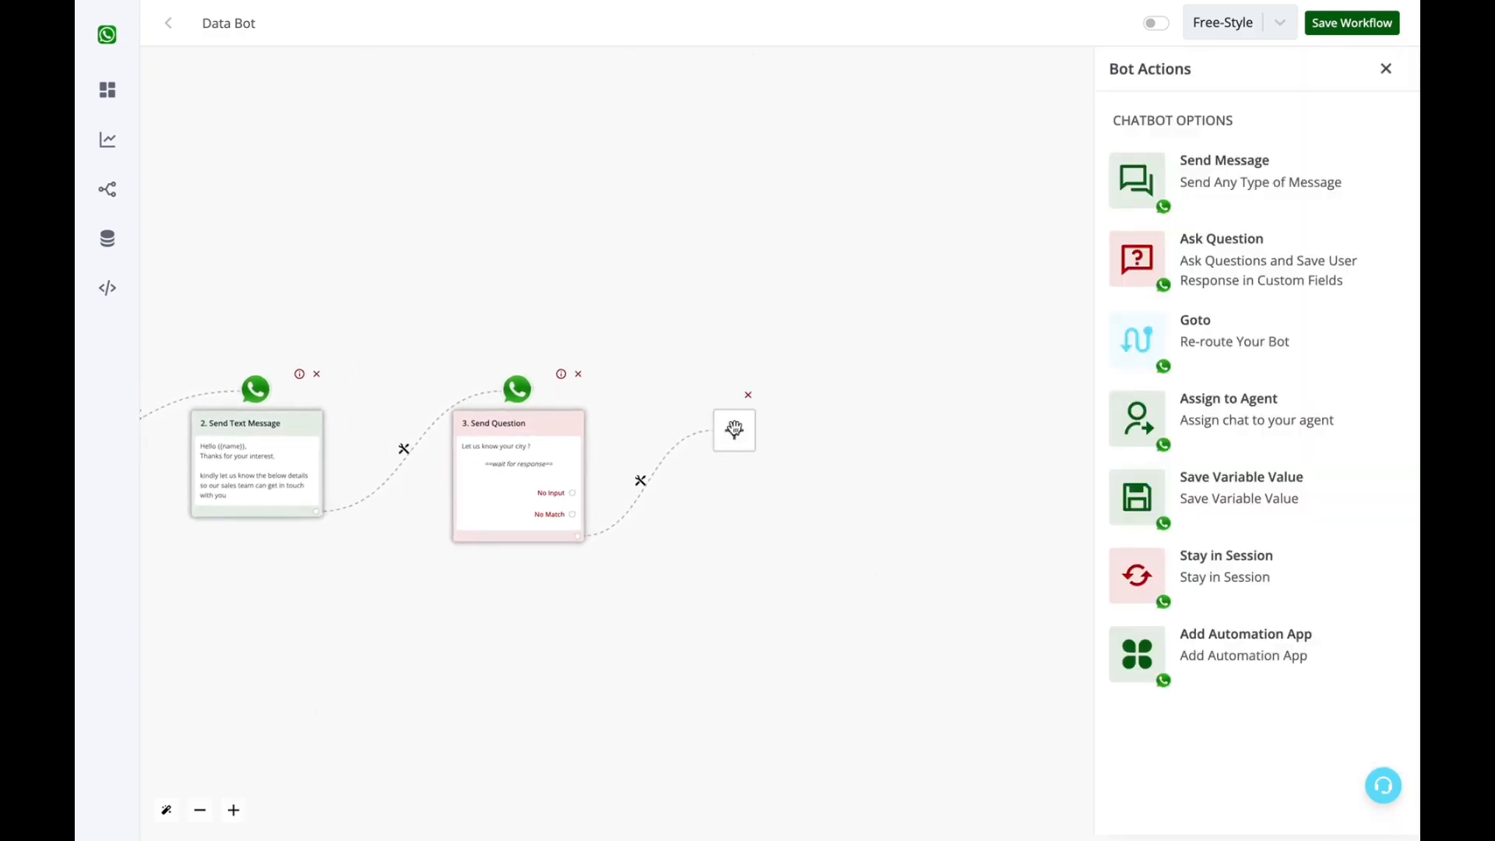
pyautogui.click(1254, 242)
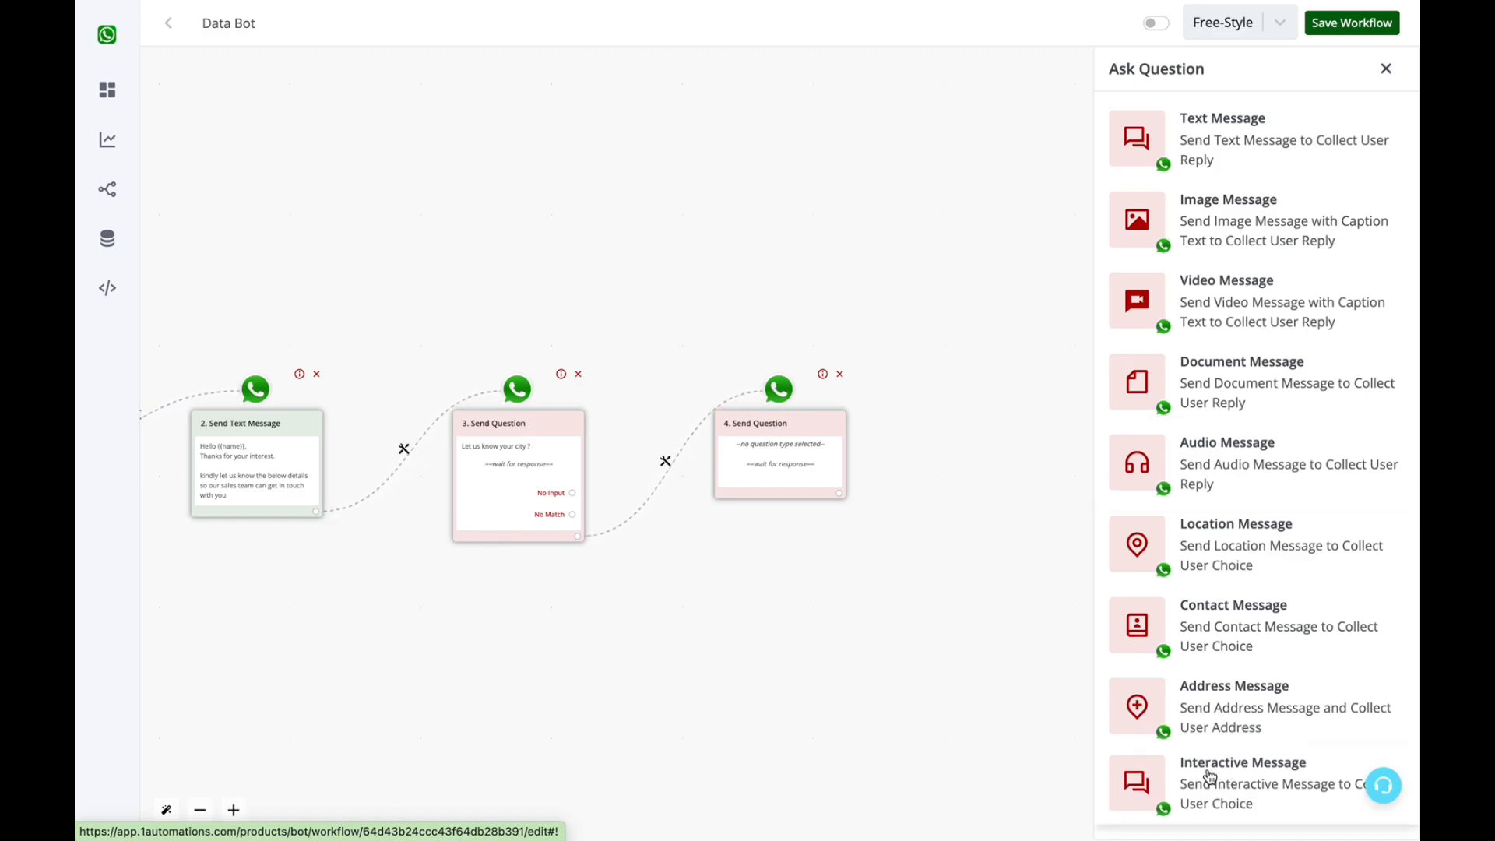
# - Make the new question an Interactive Message with the body "Are your a Retailer or Wholesaler ?"
pyautogui.click(1245, 792)
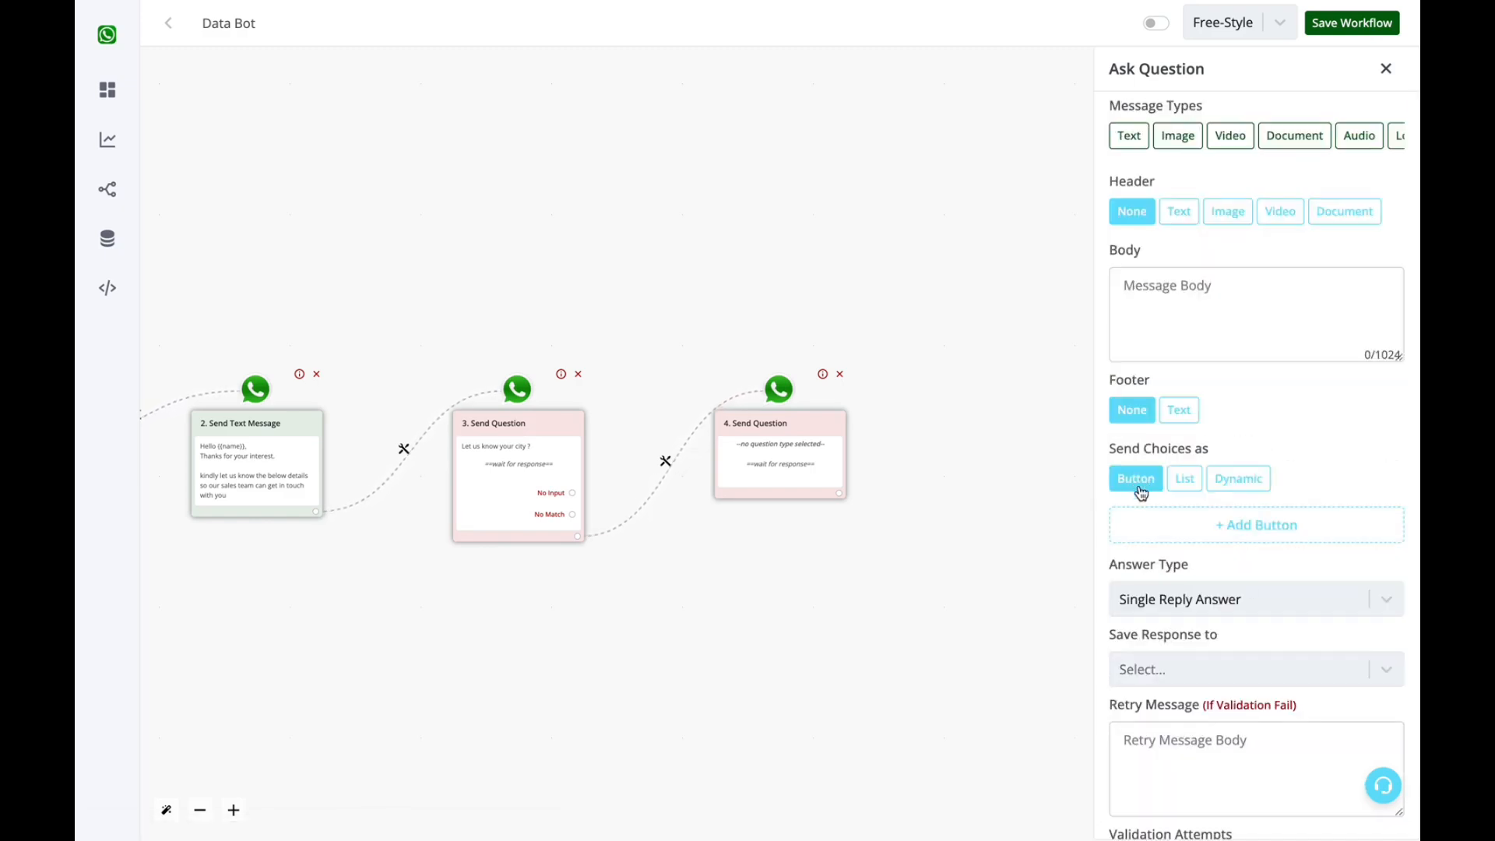
pyautogui.click(1199, 316)
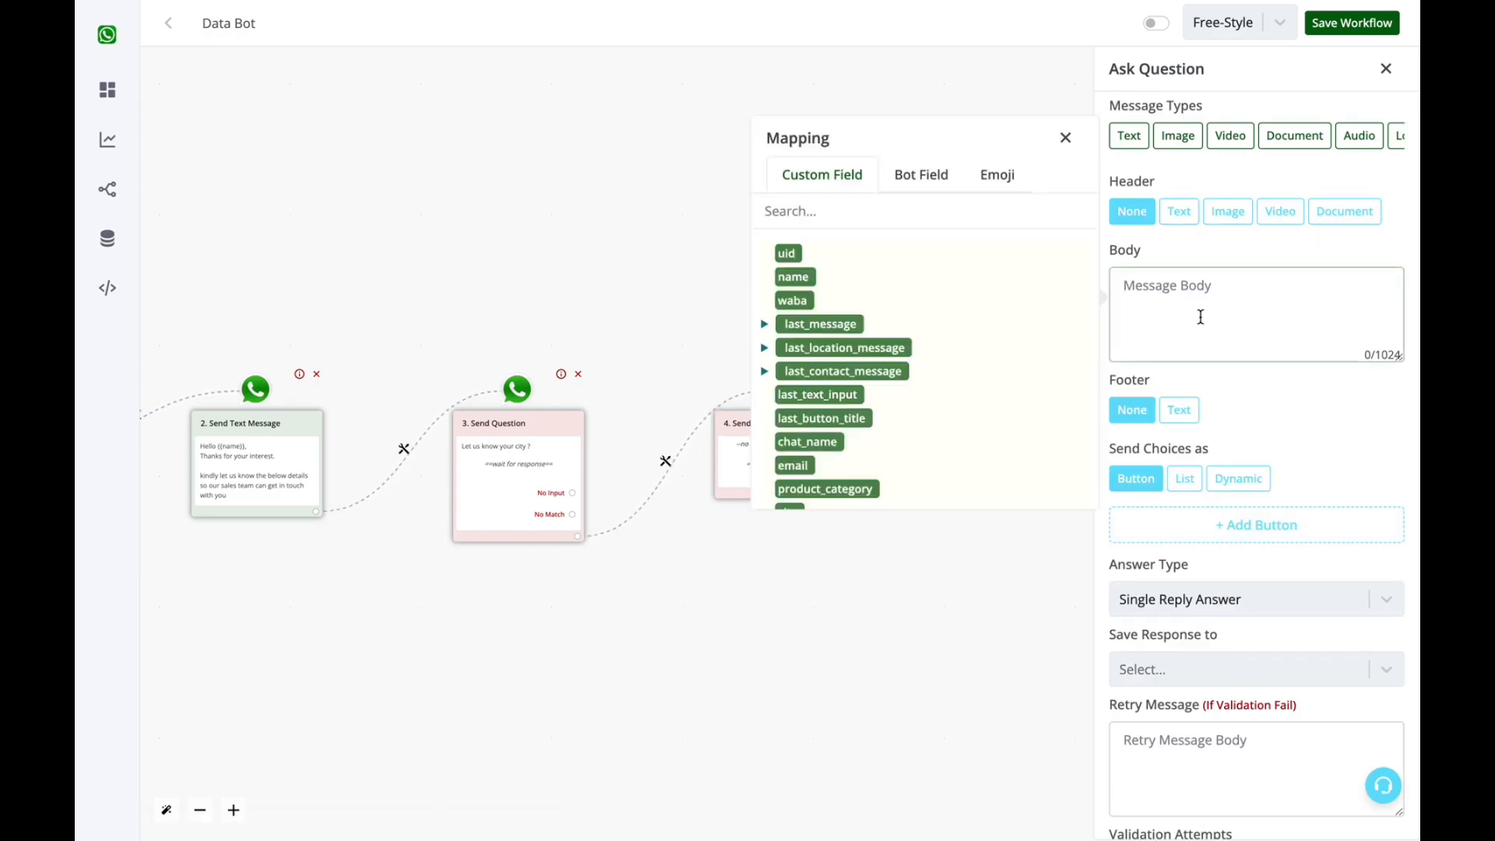
pyautogui.write('A')
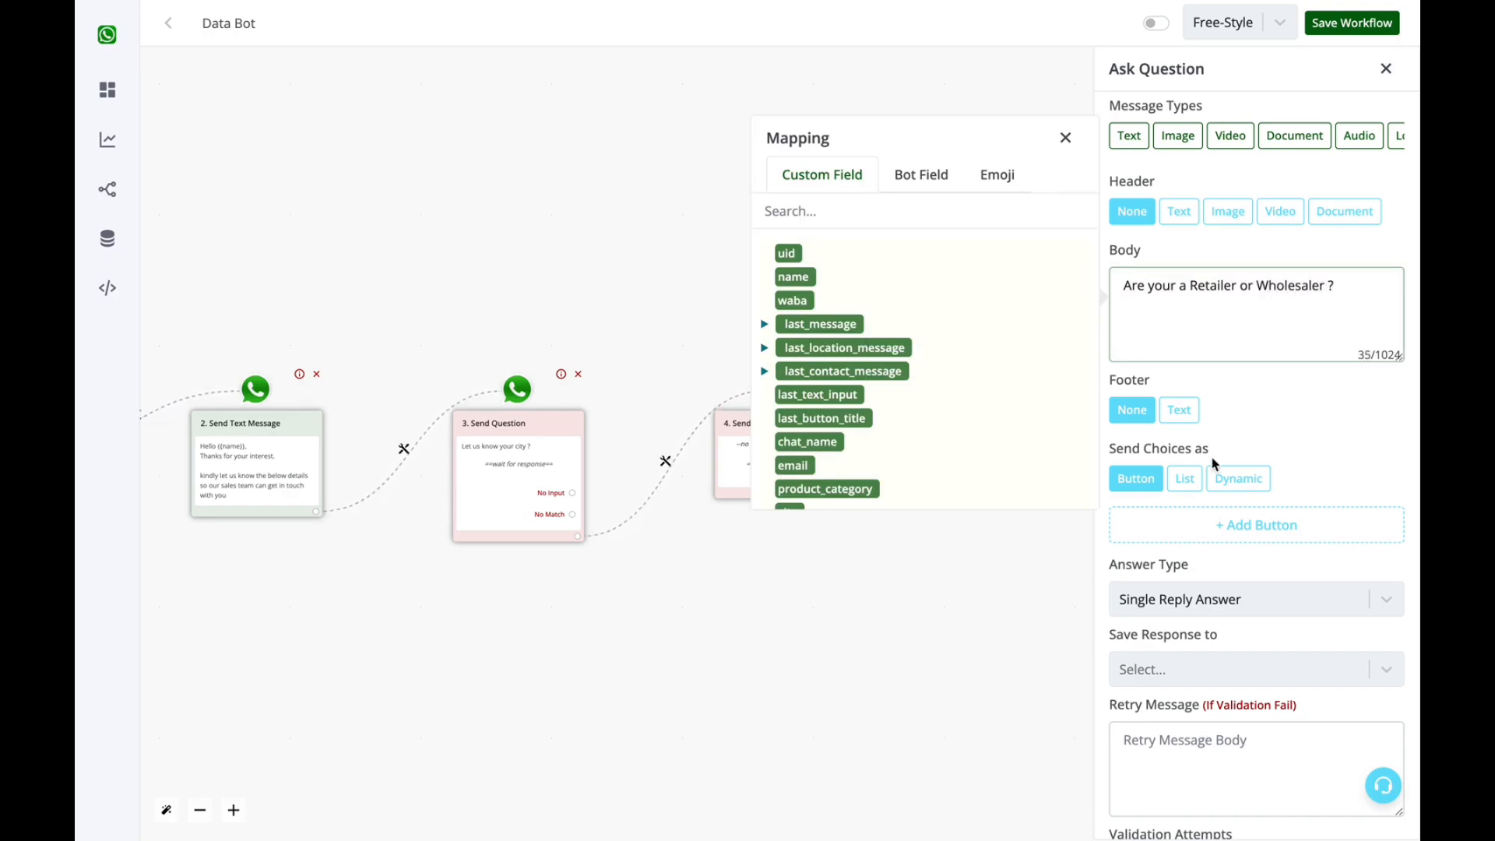
# - Add two choice buttons to the question and label the first one "Retailer"
pyautogui.click(1208, 524)
pyautogui.click(1203, 561)
pyautogui.click(1245, 532)
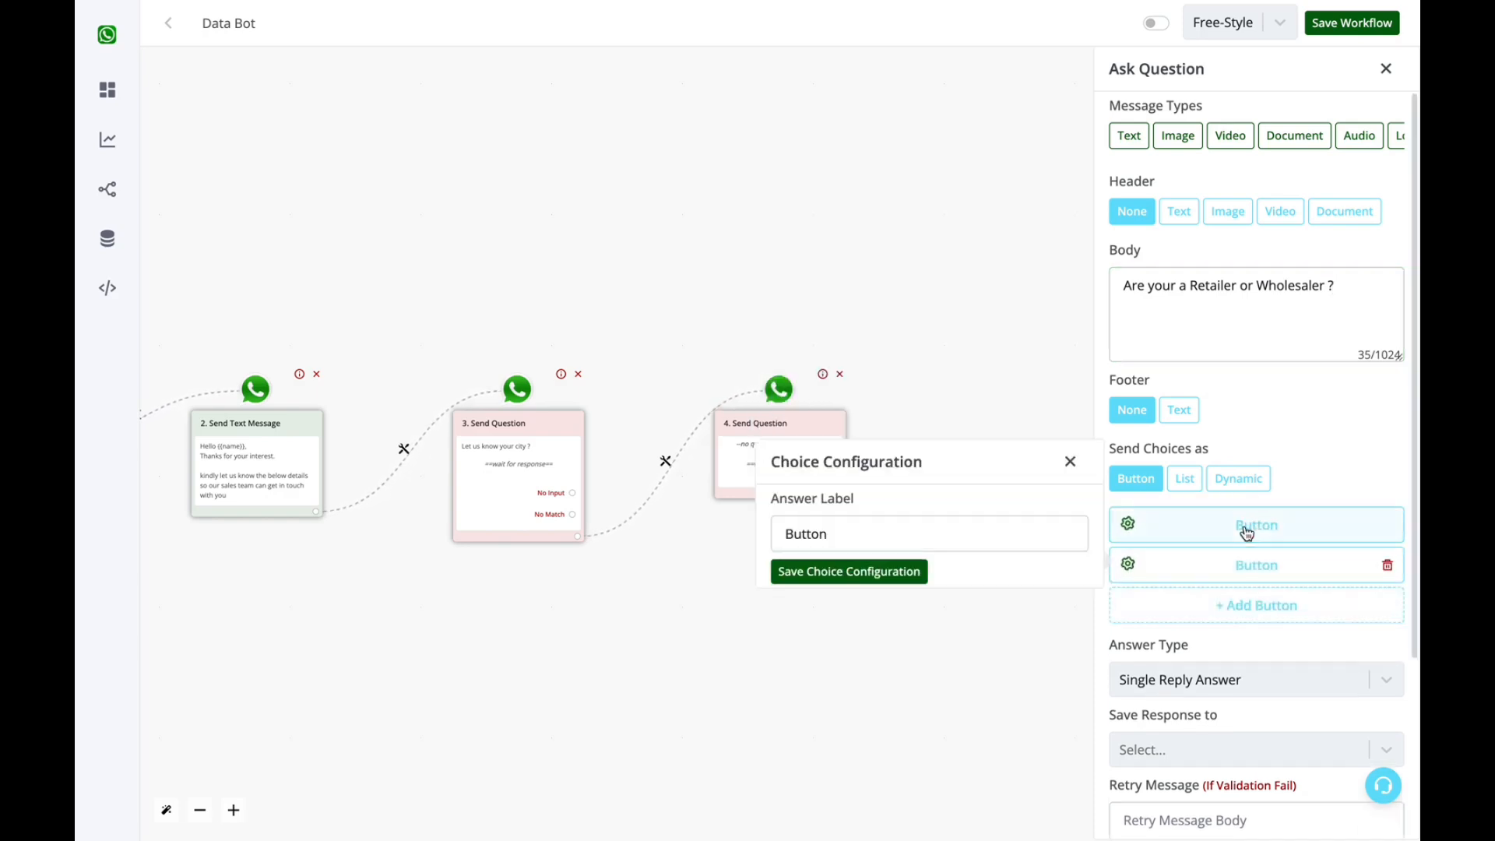
pyautogui.doubleClick(954, 535)
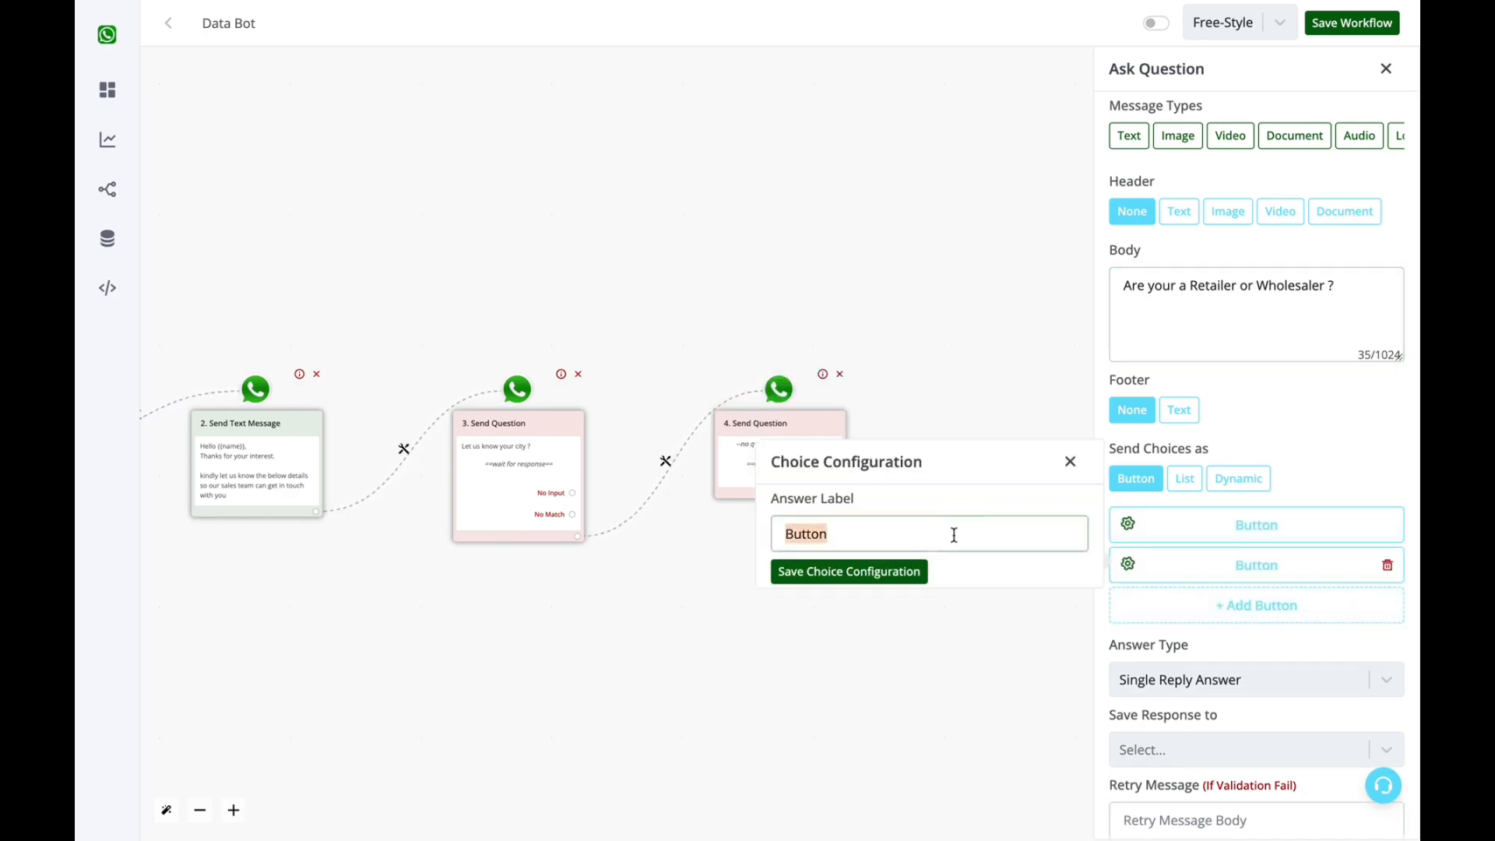
pyautogui.write('Retailer')
pyautogui.click(886, 576)
# - Label the second choice button "Wholesaler" and save its configuration
pyautogui.click(1168, 567)
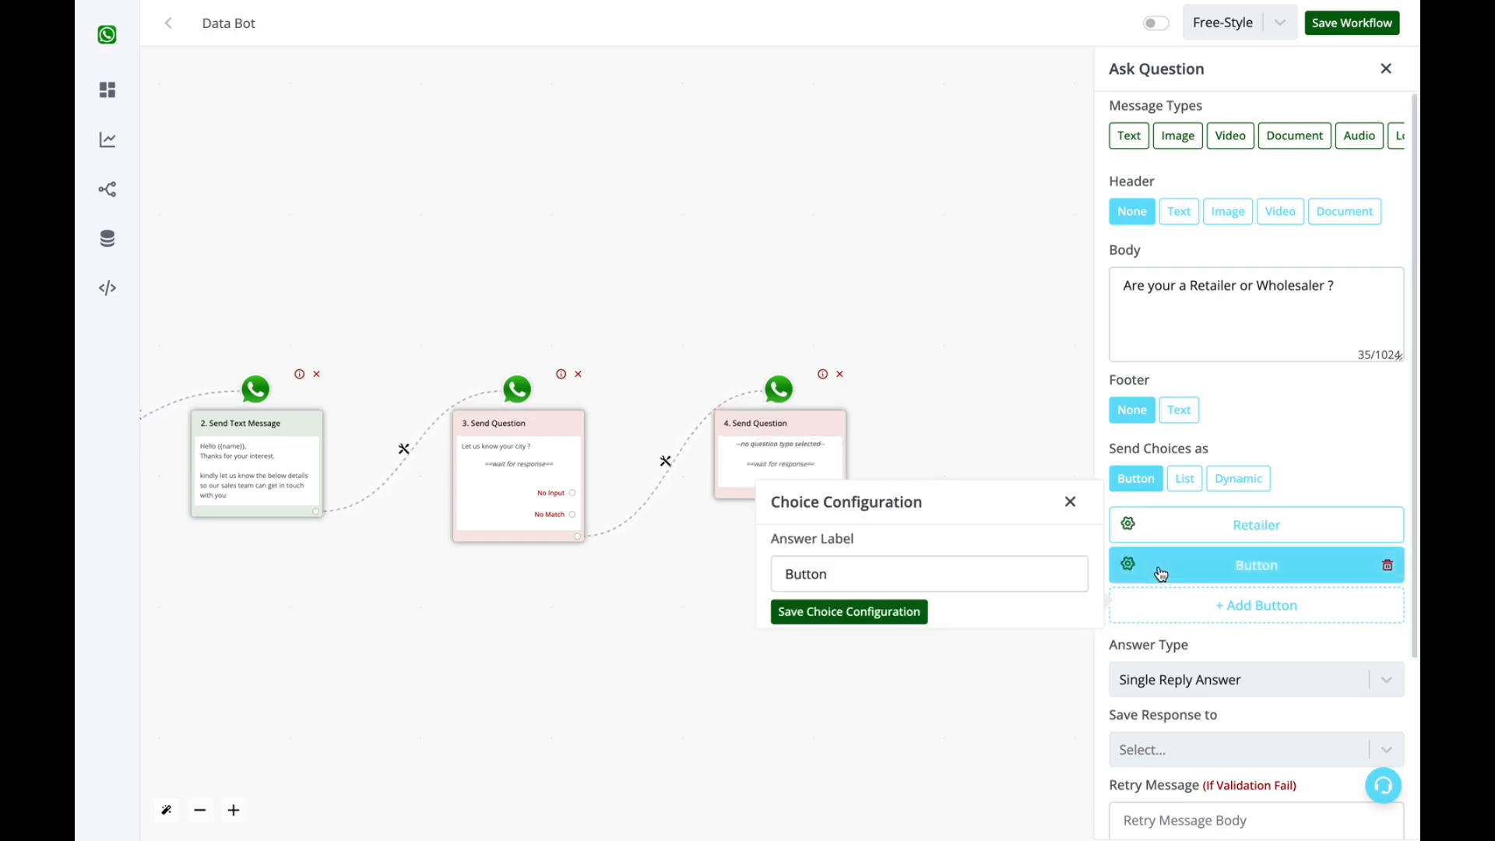
pyautogui.doubleClick(920, 564)
pyautogui.write('Wholesaler')
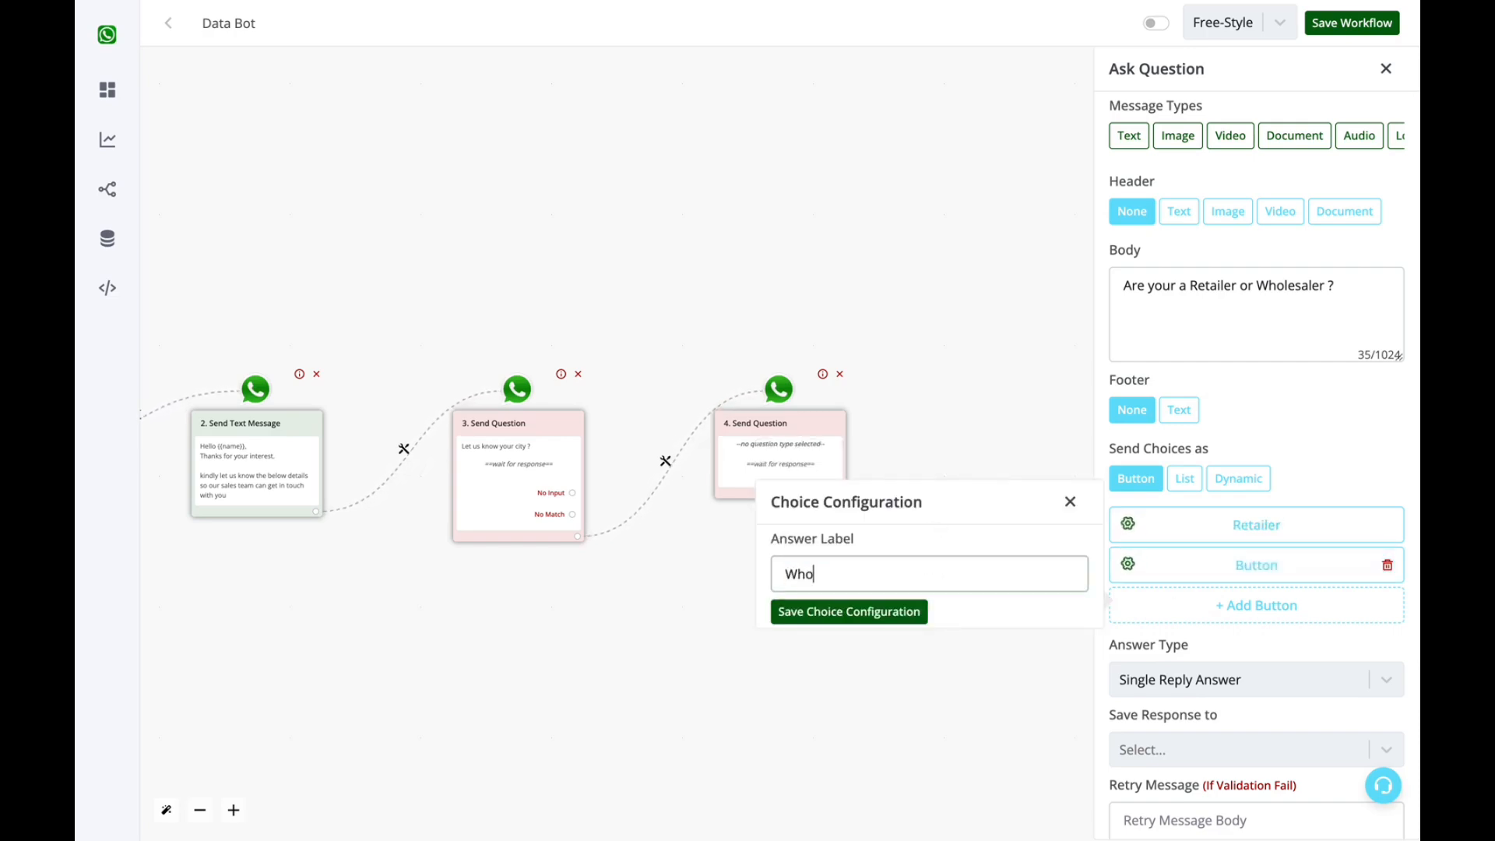
pyautogui.click(832, 612)
# - Save the retailer or wholesaler question's response to the category custom field
pyautogui.scroll(-3, 1272, 667)
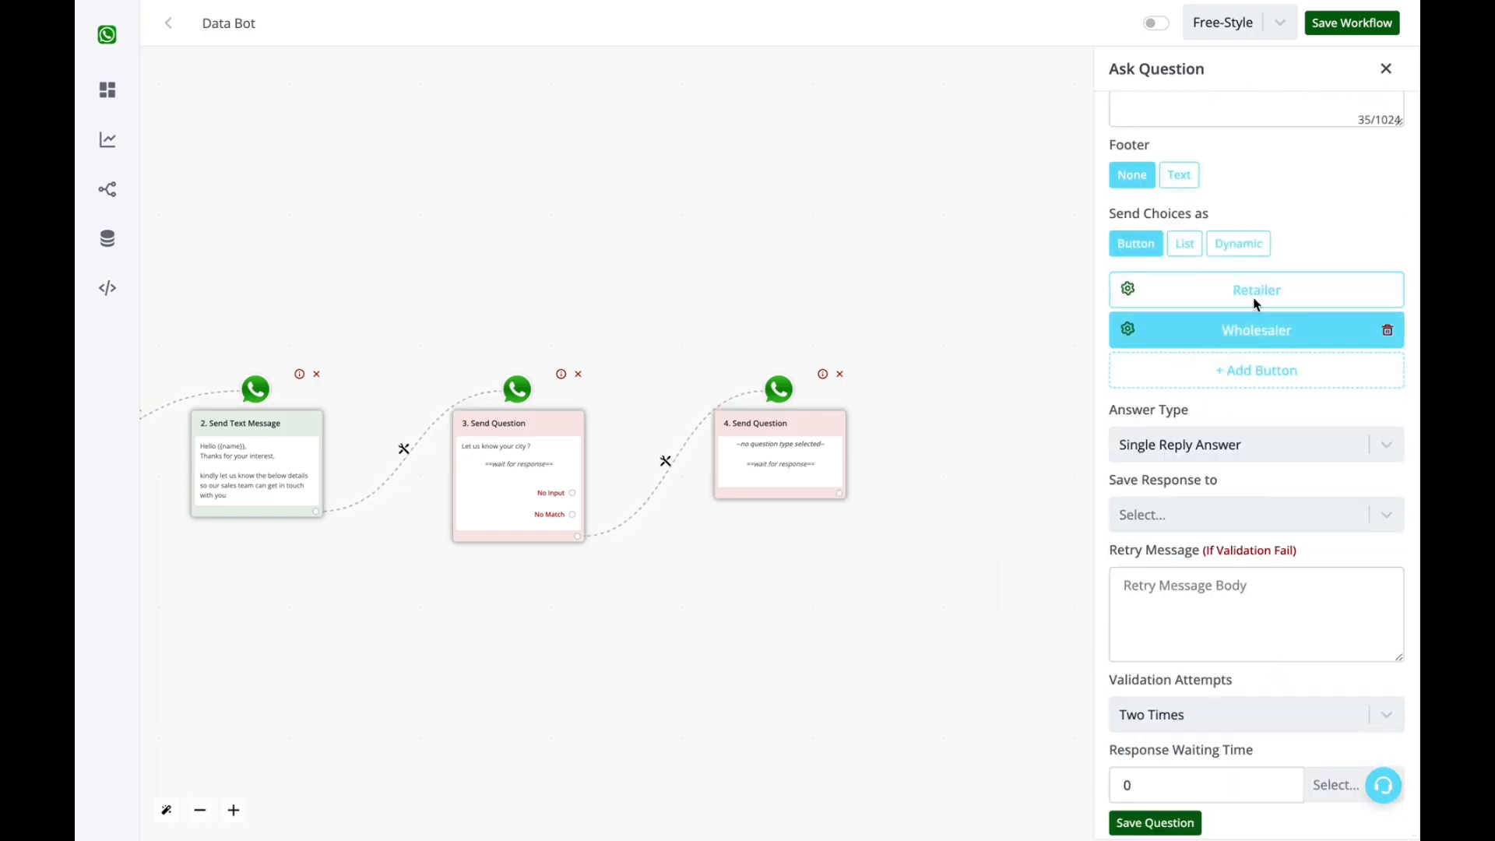
pyautogui.click(1211, 514)
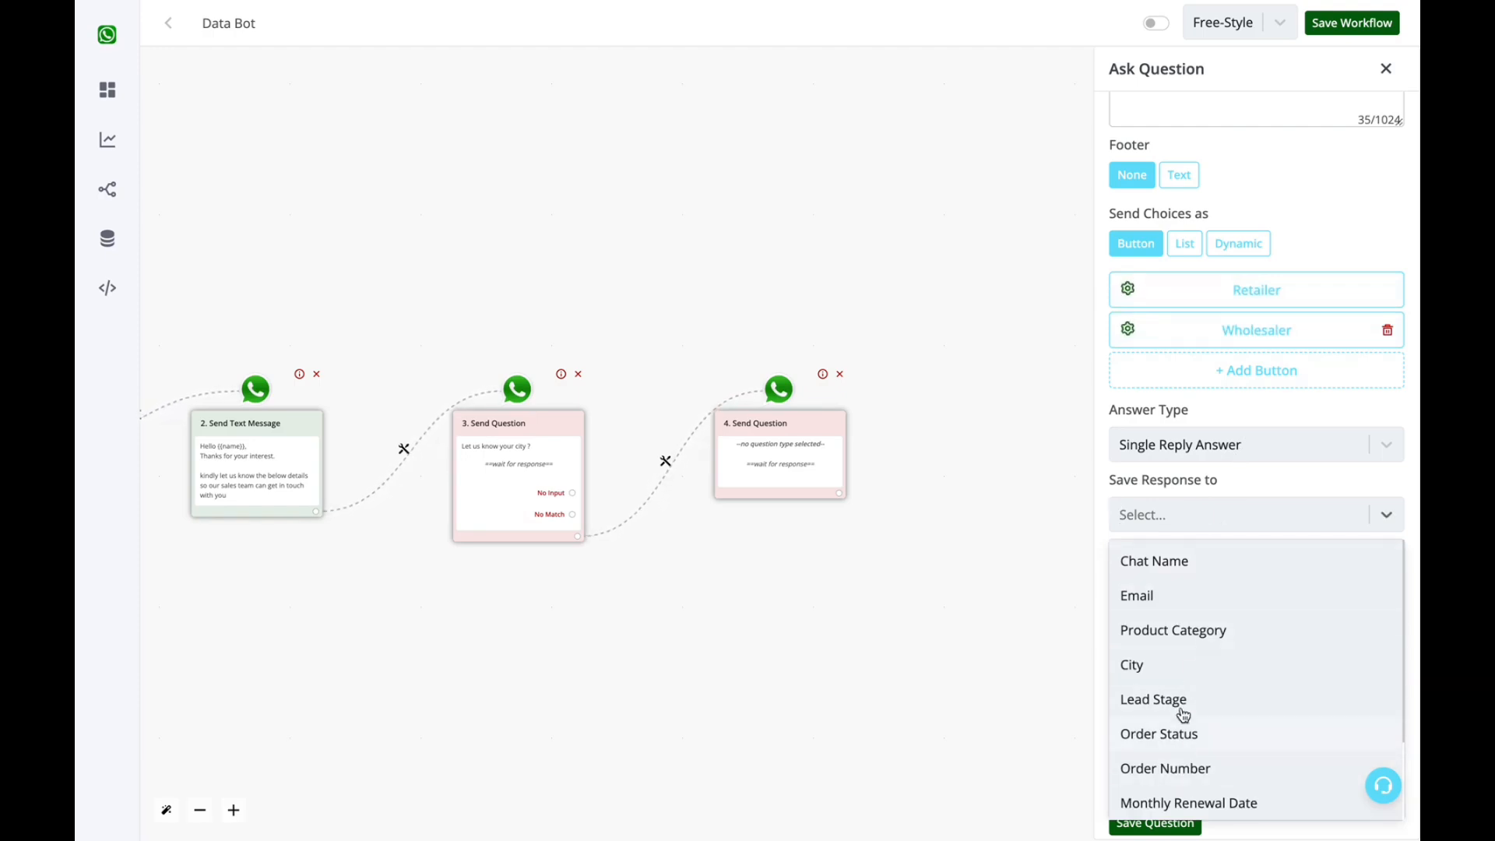
pyautogui.scroll(-2, 1176, 666)
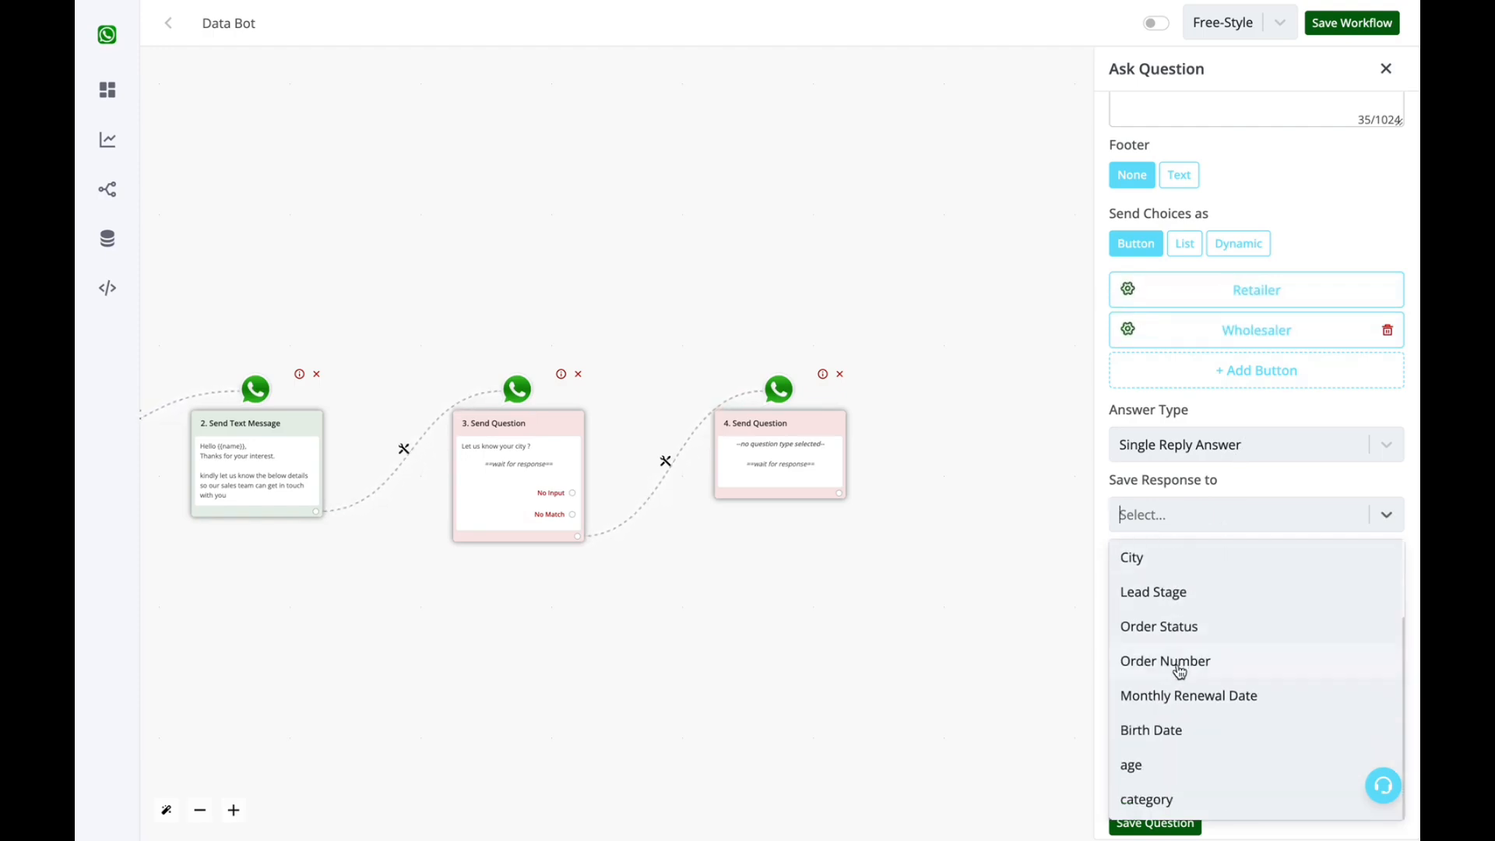
pyautogui.click(1150, 806)
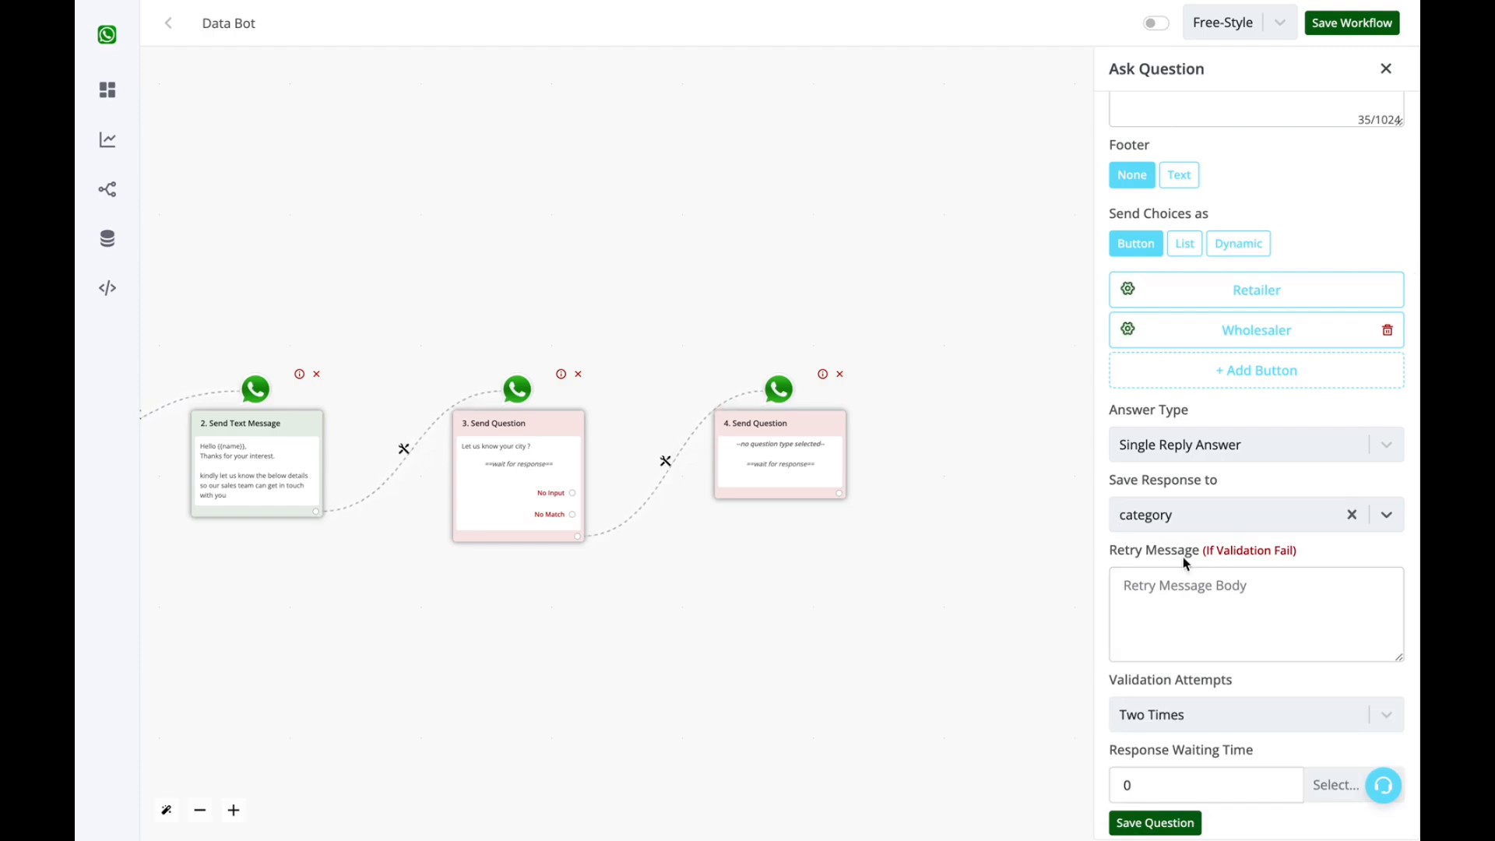
# - Save the retailer or wholesaler question, leaving its retry message empty, and move its block slightly higher on the canvas
pyautogui.click(1197, 585)
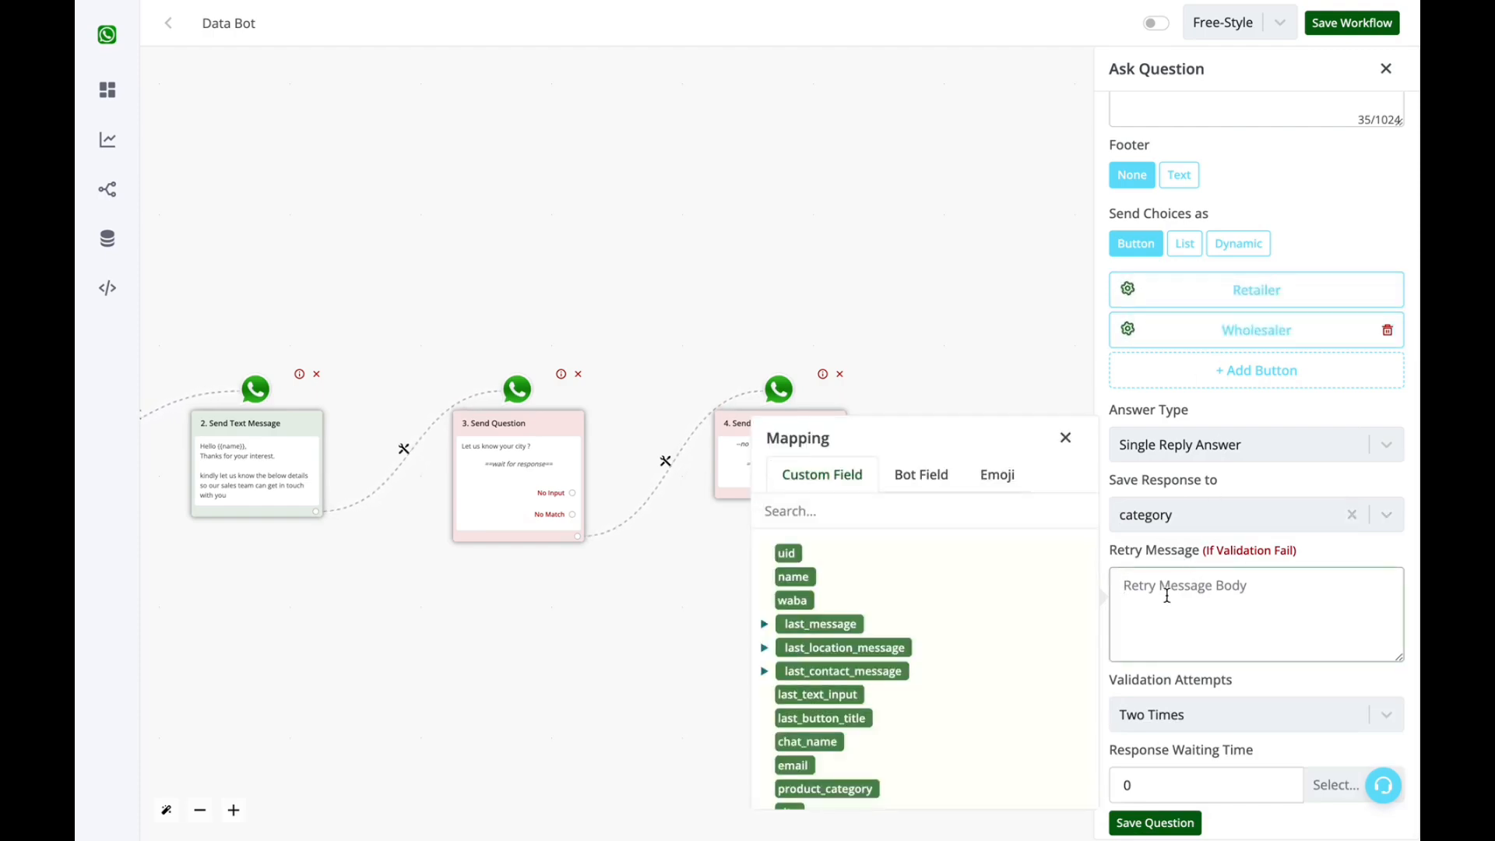
pyautogui.click(1075, 448)
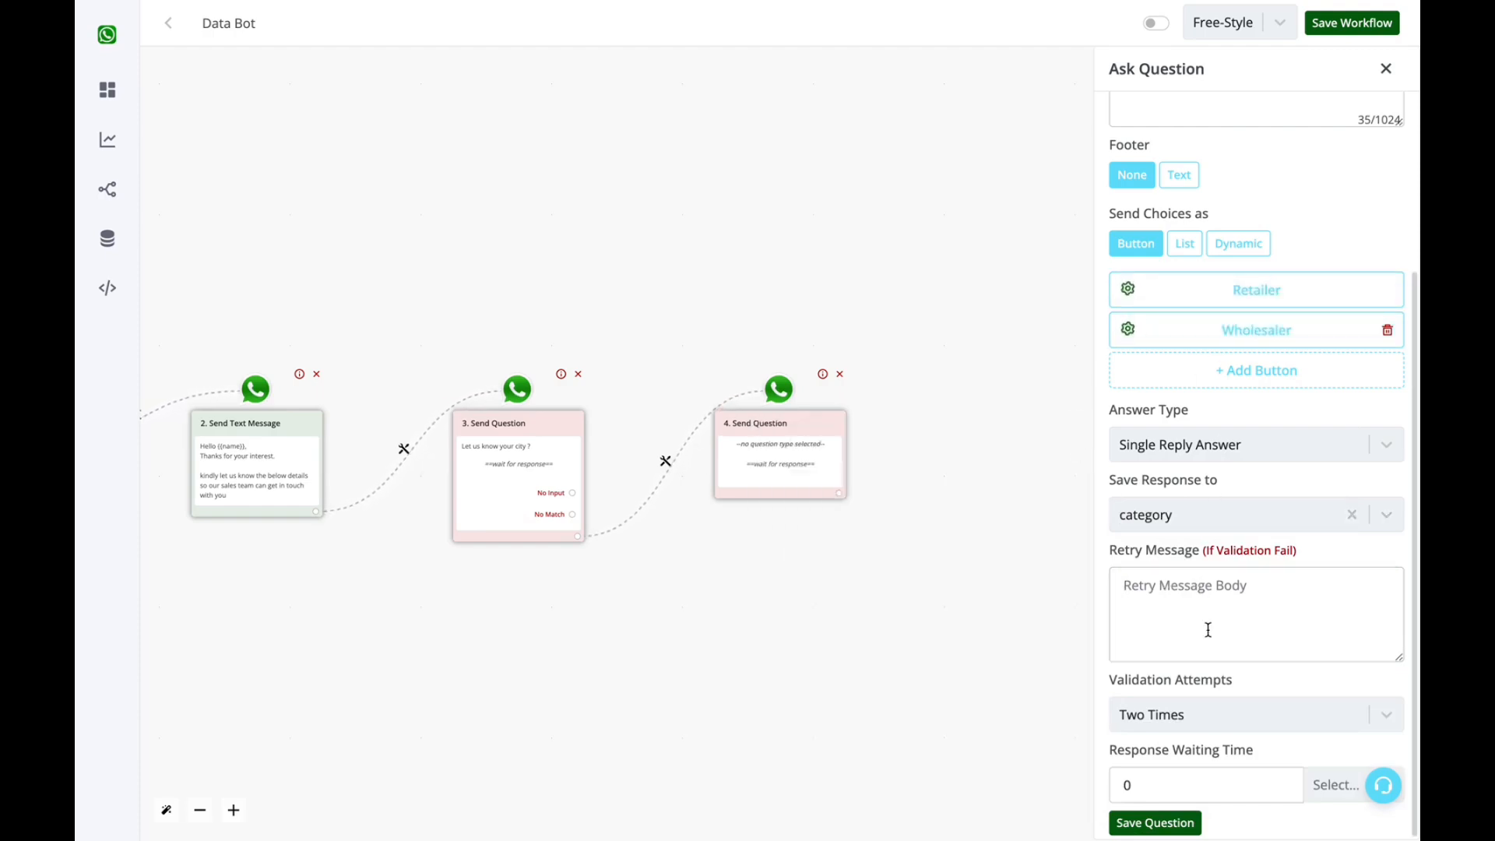
pyautogui.click(1221, 787)
pyautogui.doubleClick(1221, 788)
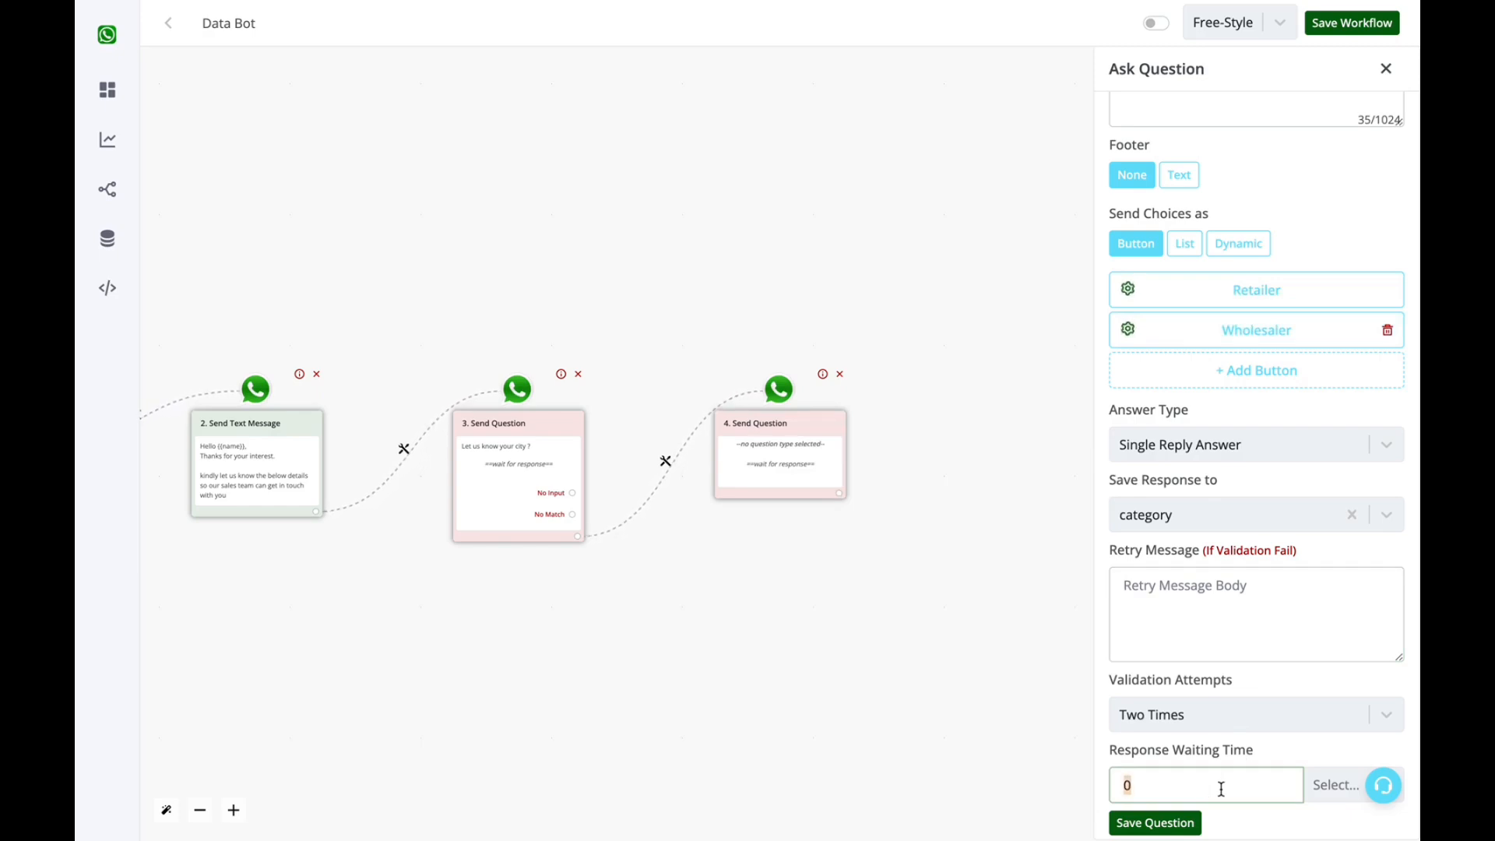
pyautogui.click(1185, 824)
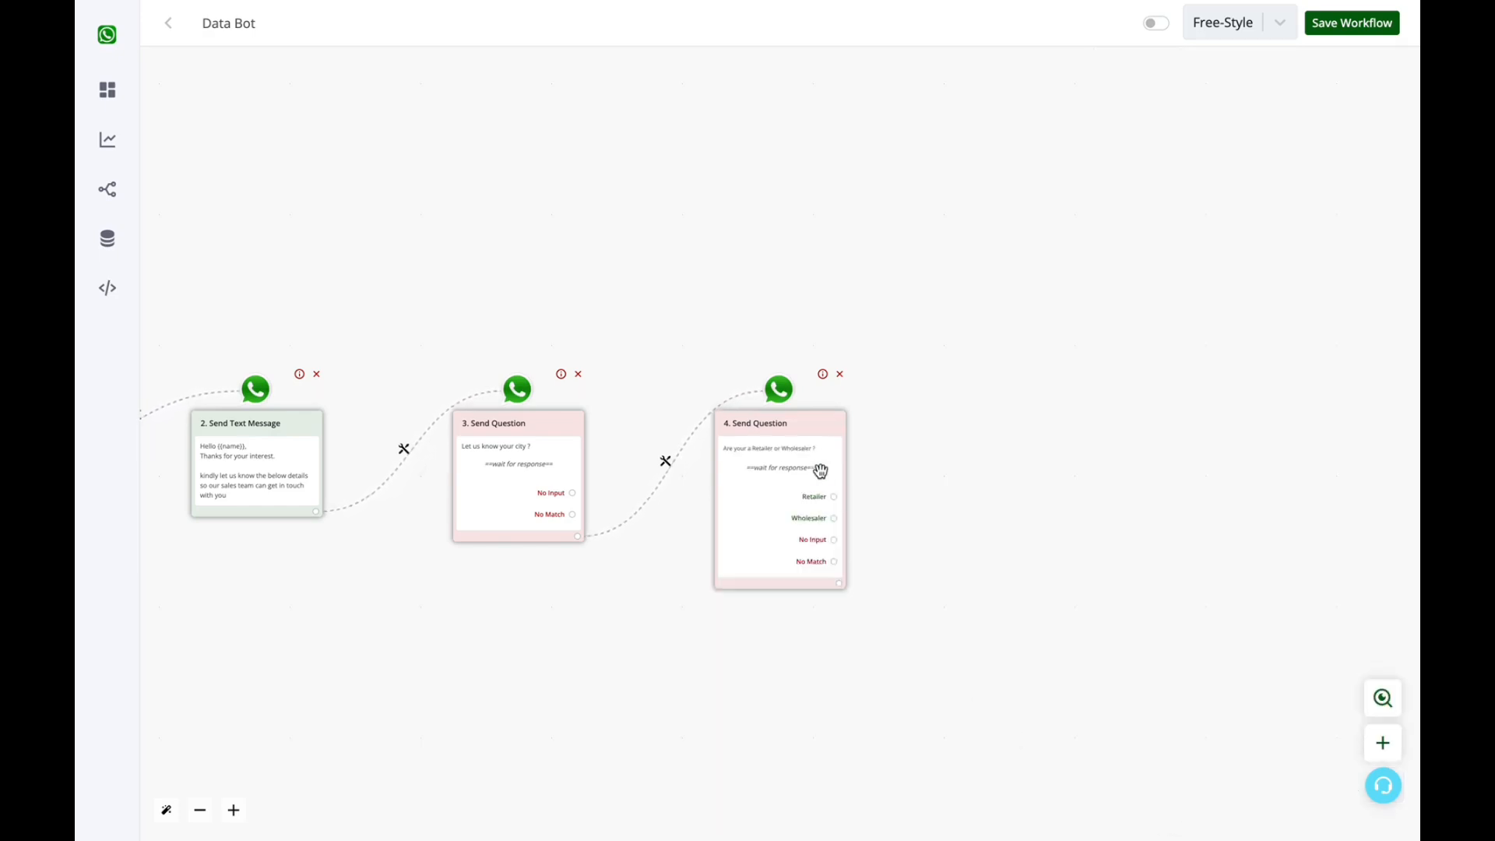
pyautogui.moveTo(809, 466); pyautogui.dragTo(814, 400)
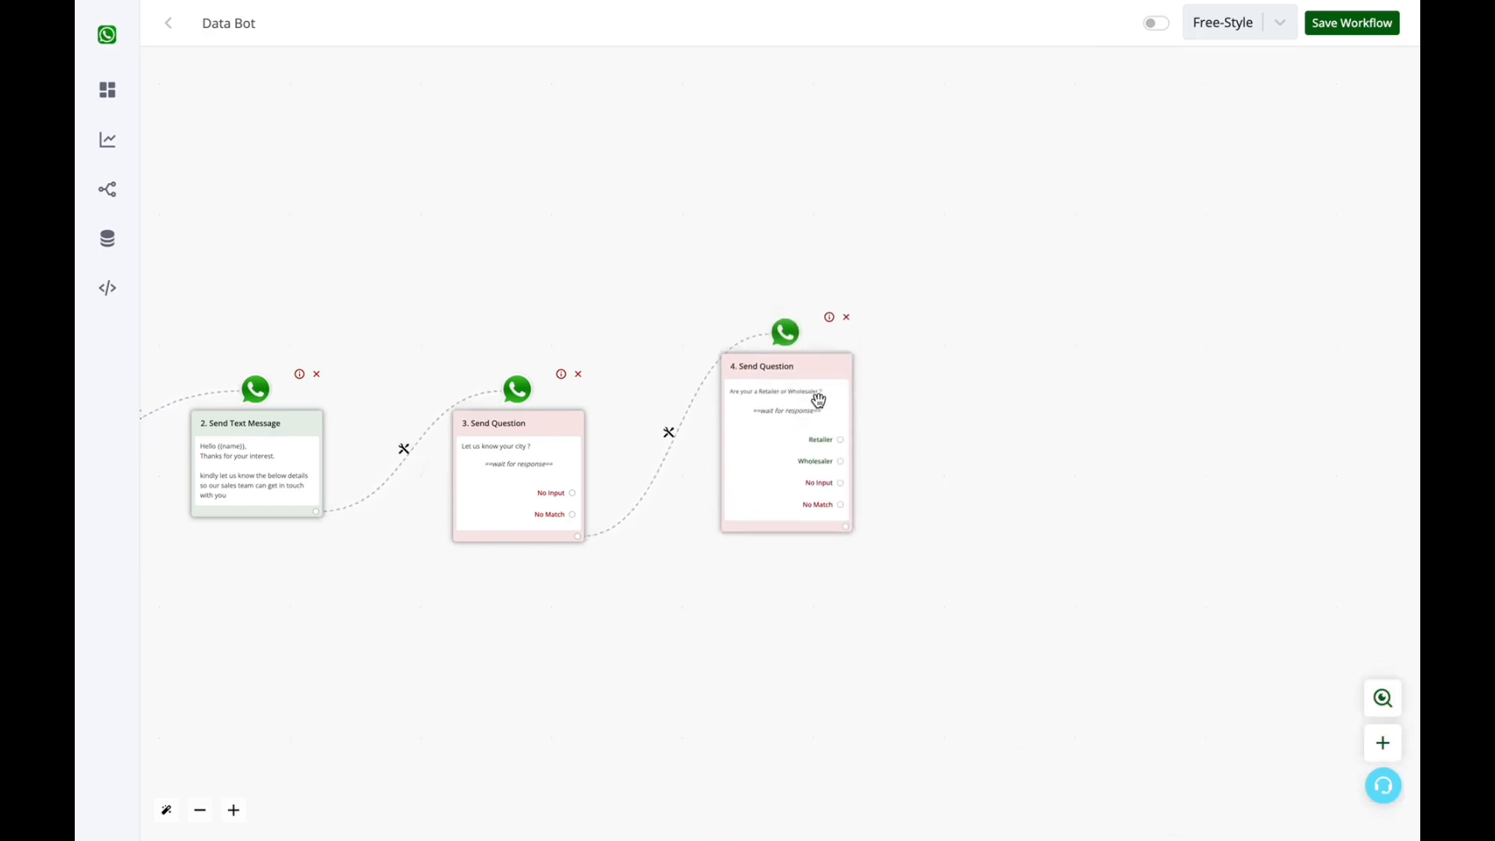
pyautogui.scroll(5, 838, 489)
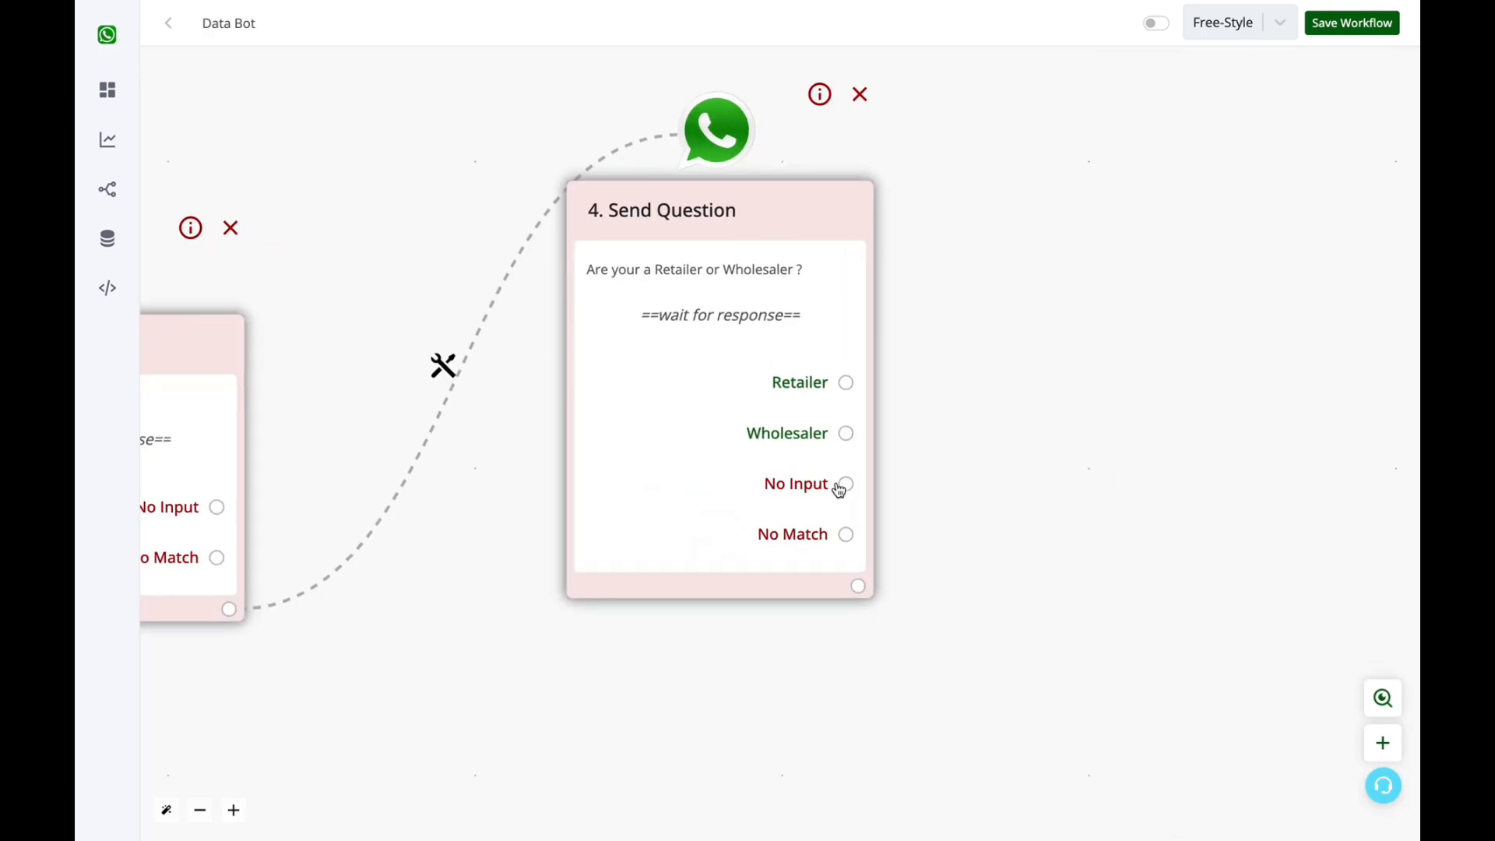
pyautogui.click(845, 382)
pyautogui.scroll(-5, 839, 427)
pyautogui.click(736, 428)
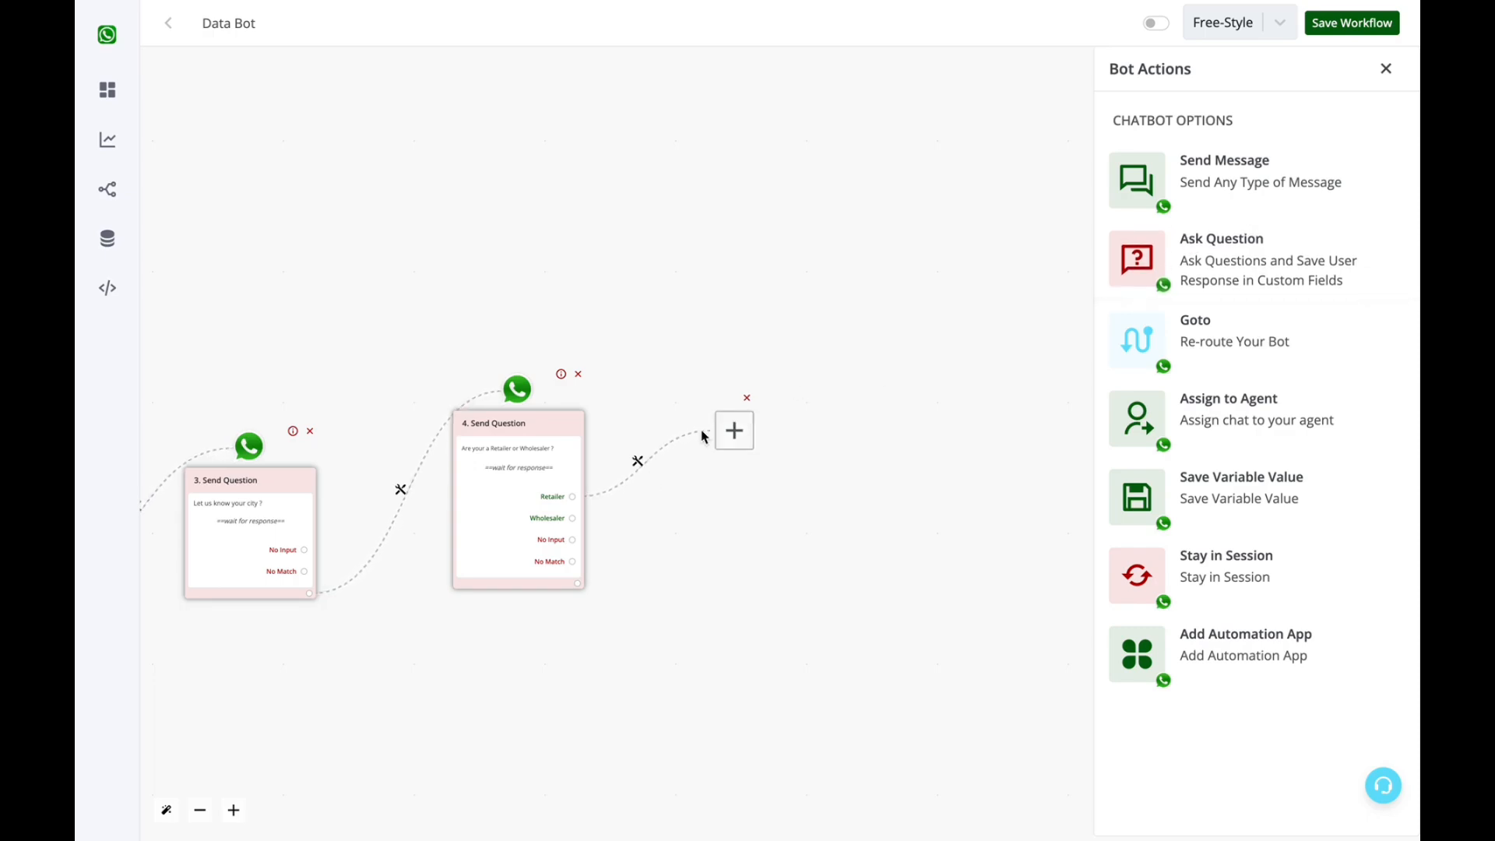
pyautogui.click(750, 396)
# - Add an empty next step from the common output of the retailer or wholesaler question and place it farther from that block
pyautogui.scroll(3, 548, 554)
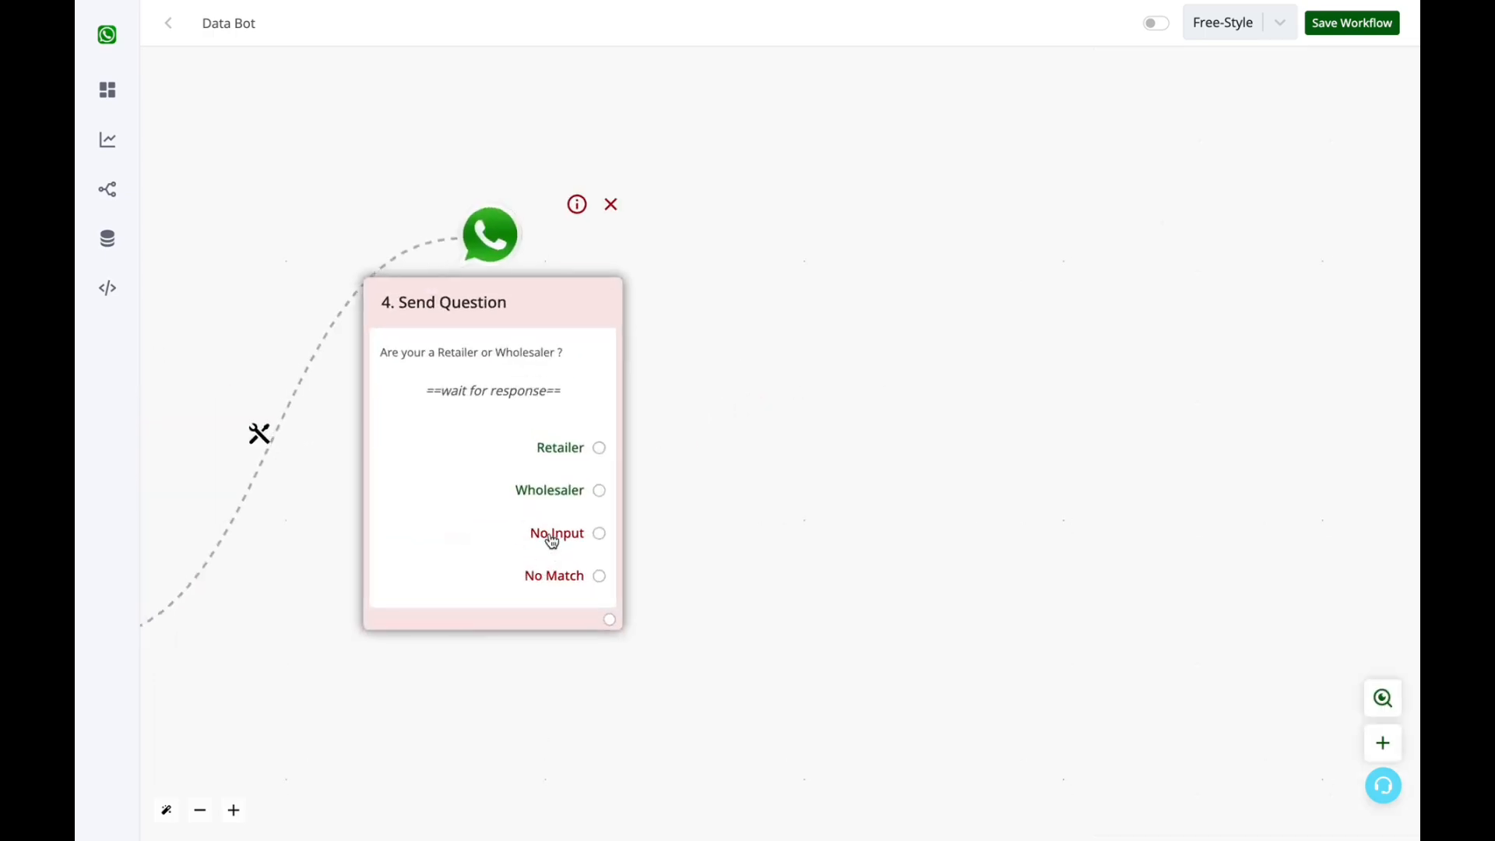
pyautogui.click(610, 620)
pyautogui.scroll(-3, 612, 626)
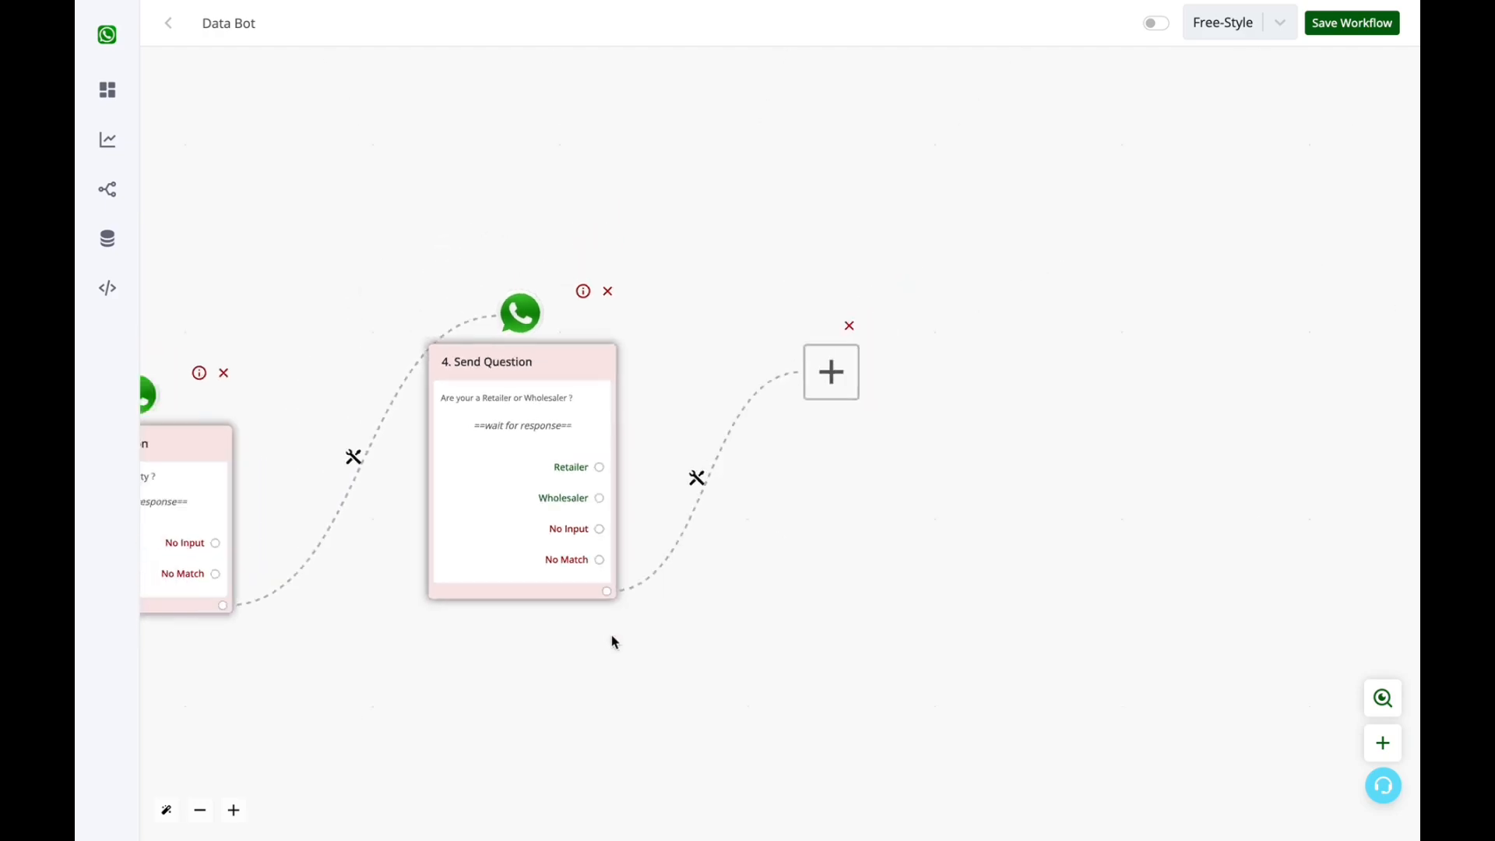
pyautogui.click(736, 435)
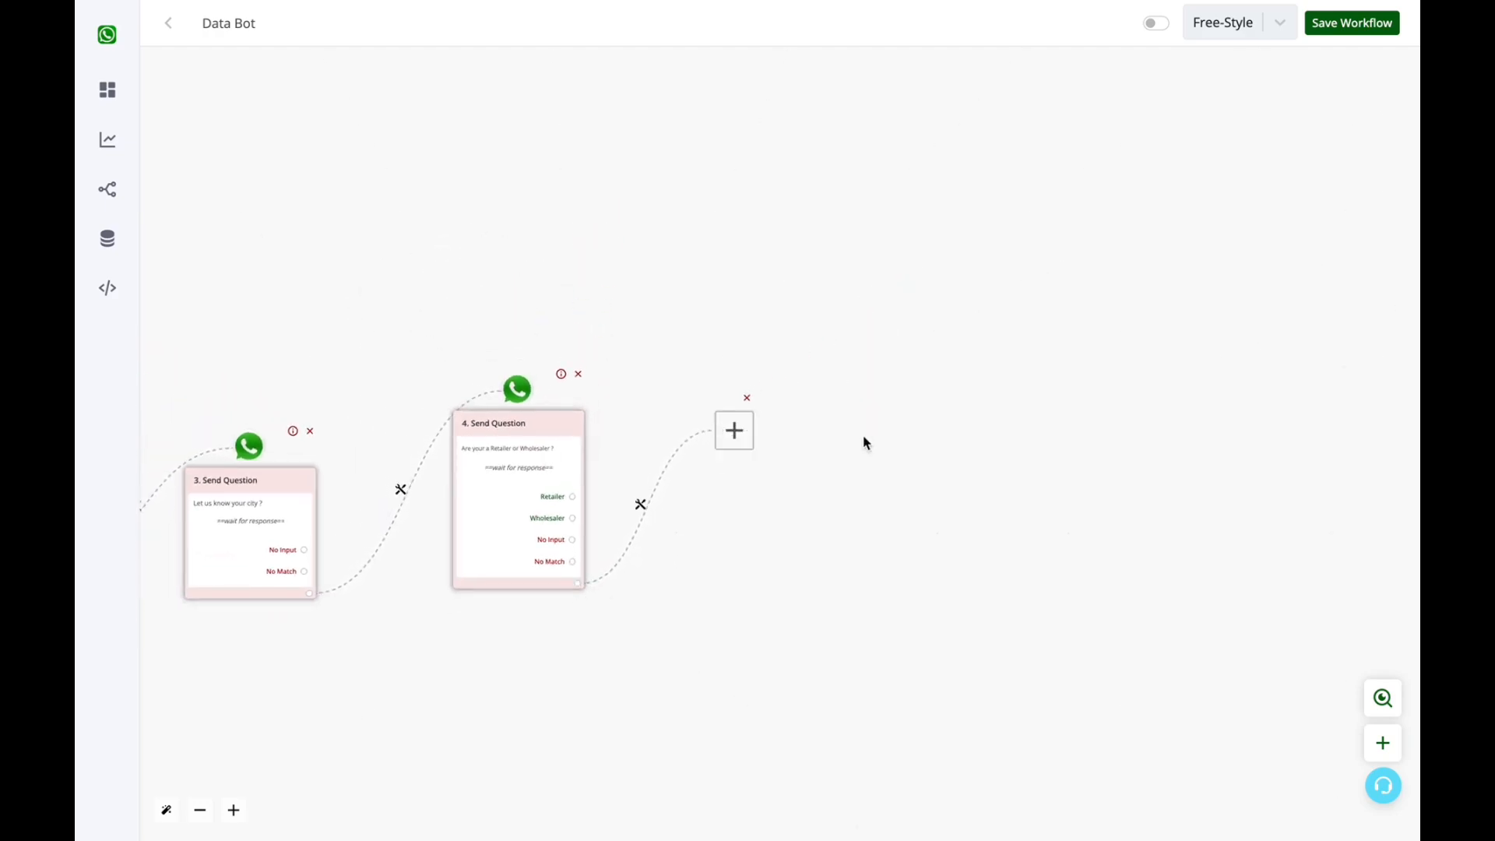
pyautogui.moveTo(743, 436); pyautogui.dragTo(924, 438)
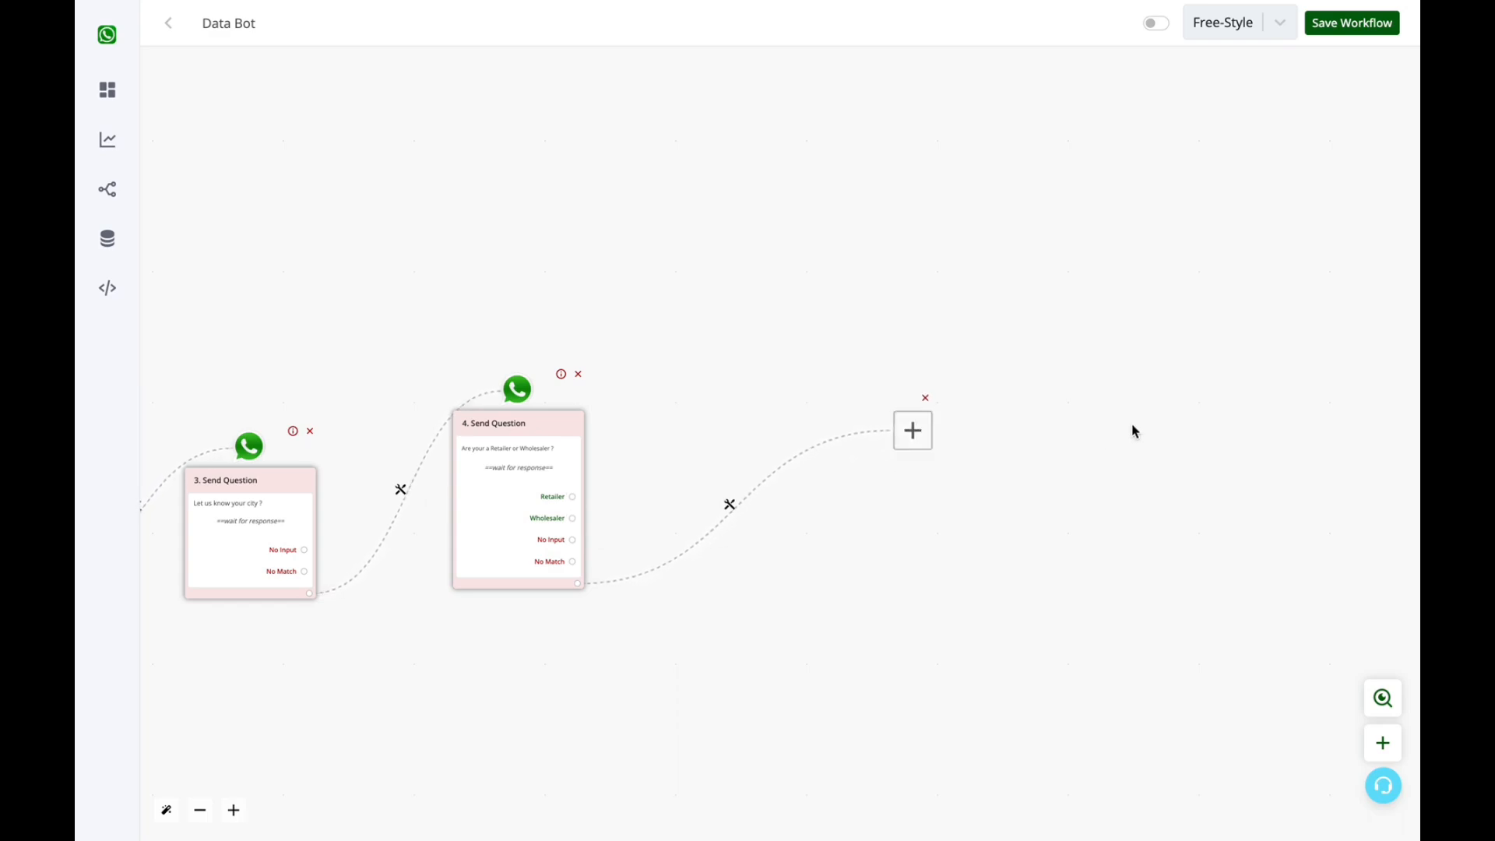
# - Delete the empty step on the common output and add separate next steps from the Retailer and Wholesaler outputs, placed one above the other
pyautogui.click(928, 395)
pyautogui.scroll(5, 549, 550)
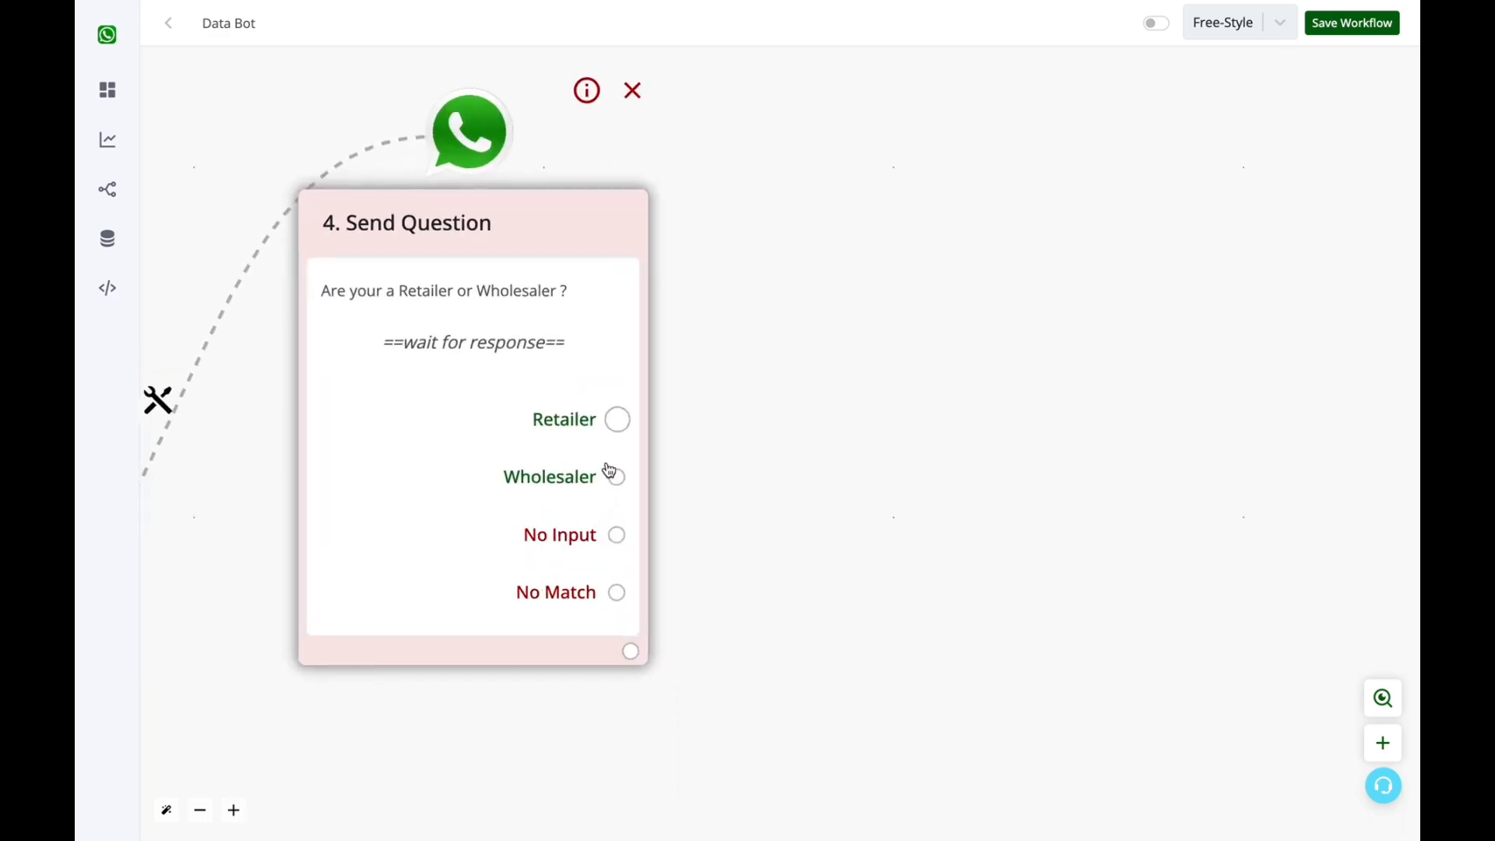
pyautogui.click(615, 419)
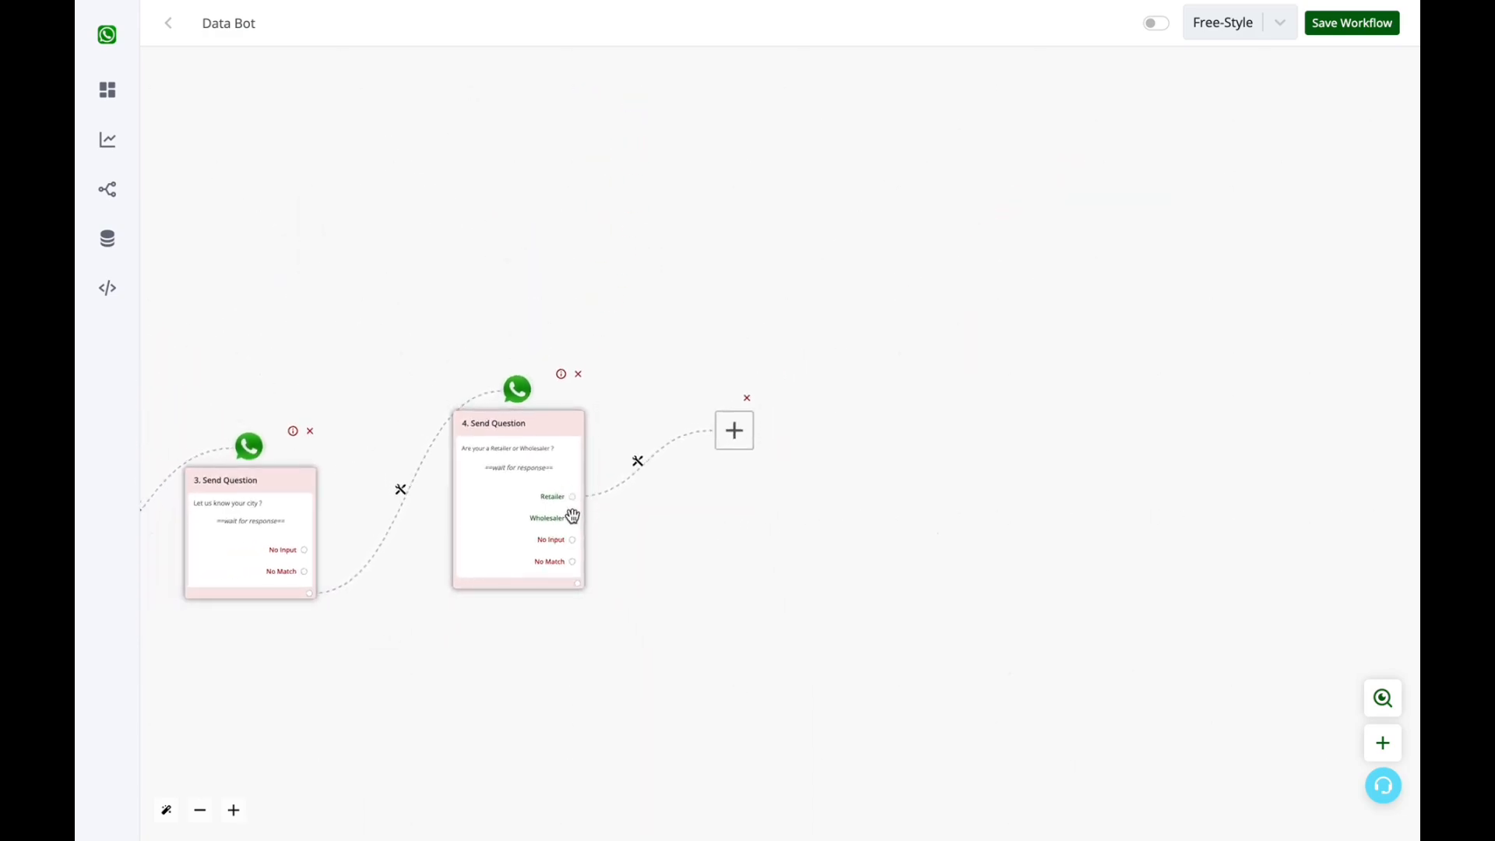
pyautogui.moveTo(727, 434); pyautogui.dragTo(730, 585)
# - Make the Retailer branch's next step an interactive question whose choices are sent as a list
pyautogui.click(728, 440)
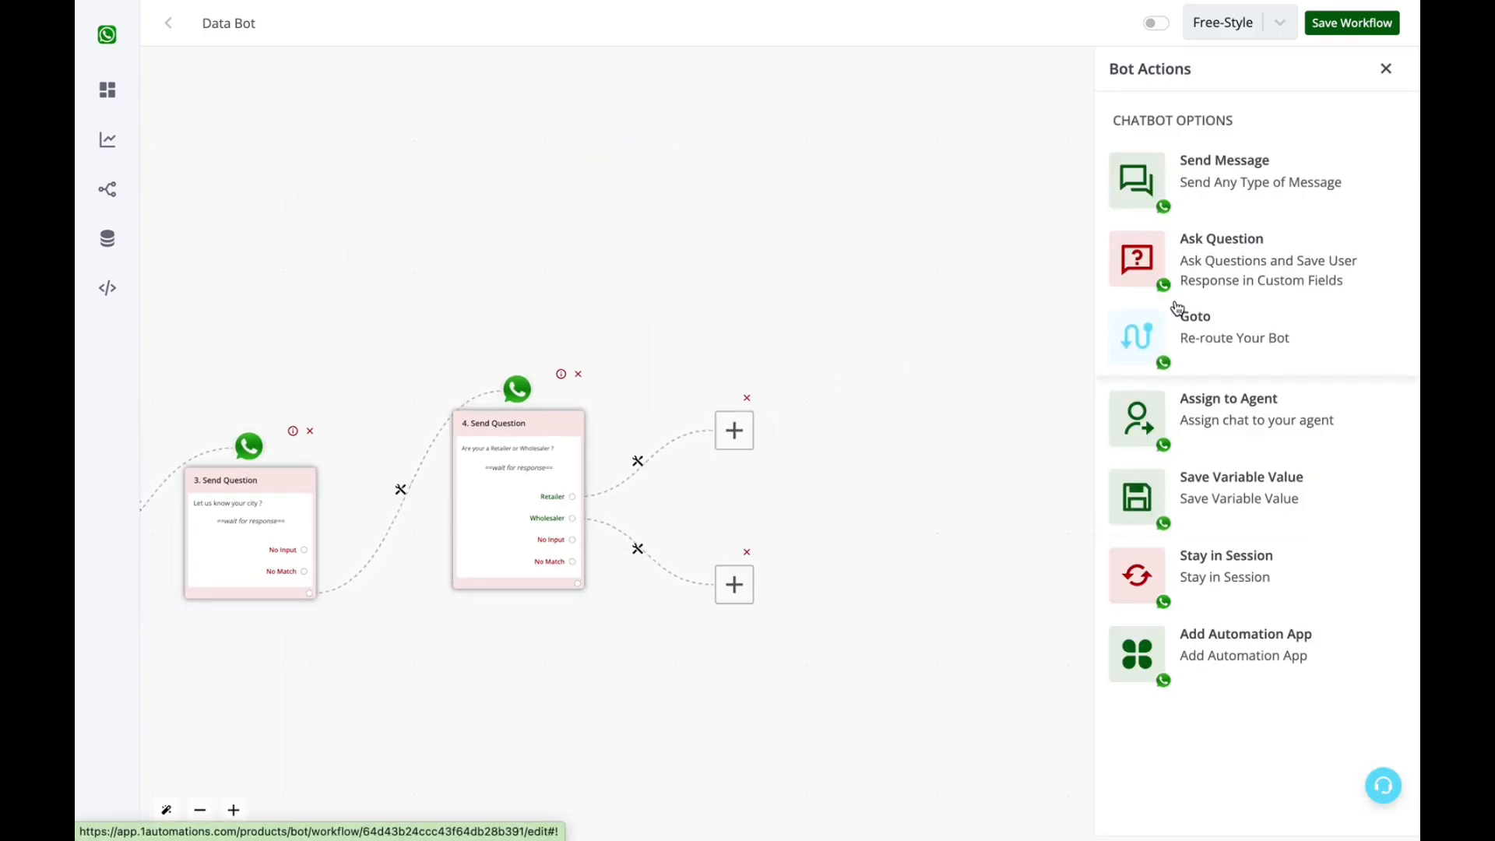
pyautogui.click(1252, 254)
pyautogui.click(1226, 779)
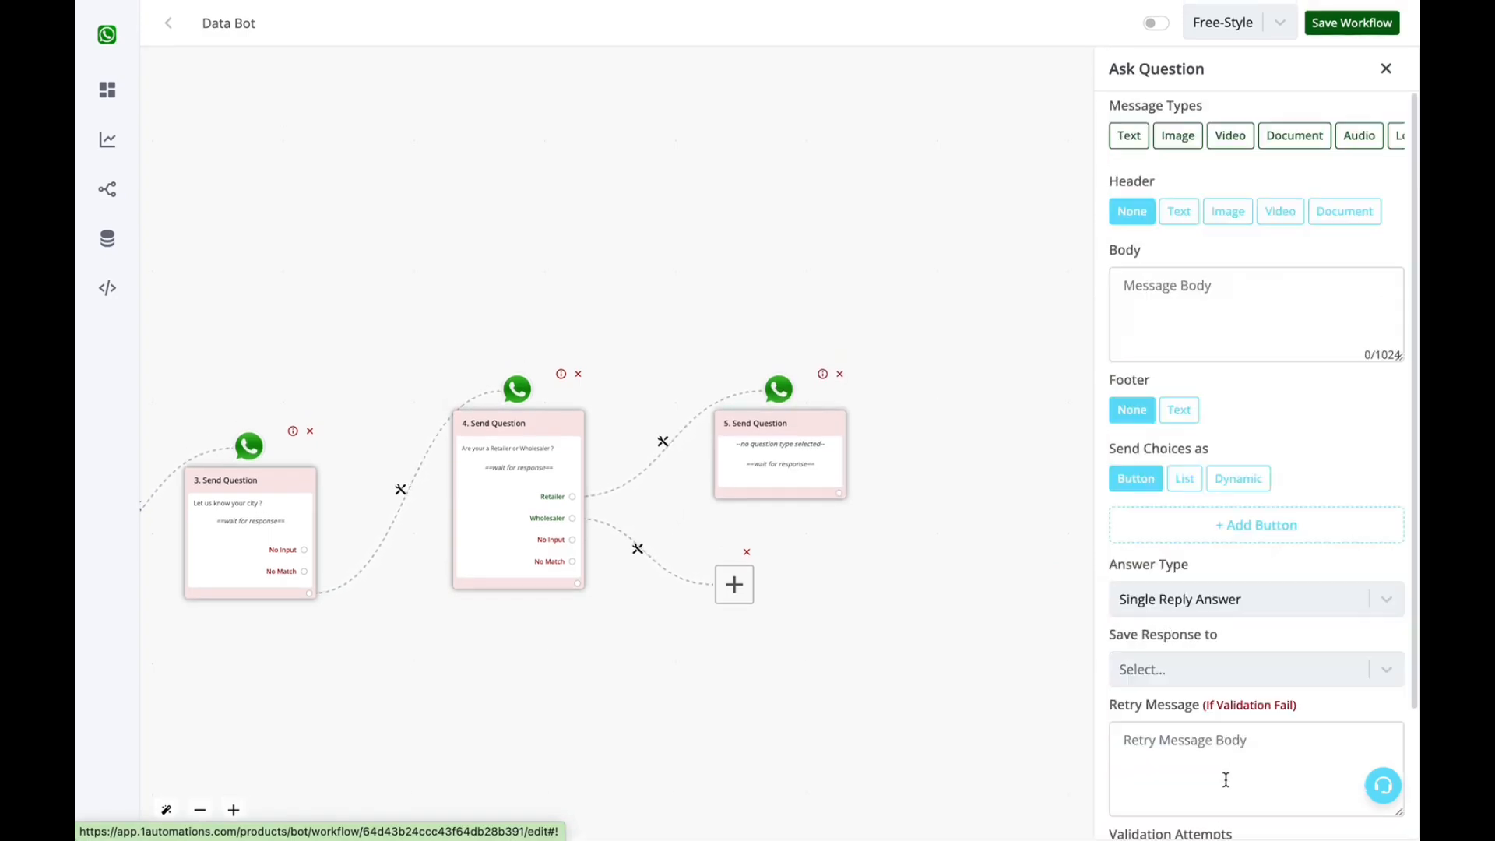
pyautogui.click(1189, 482)
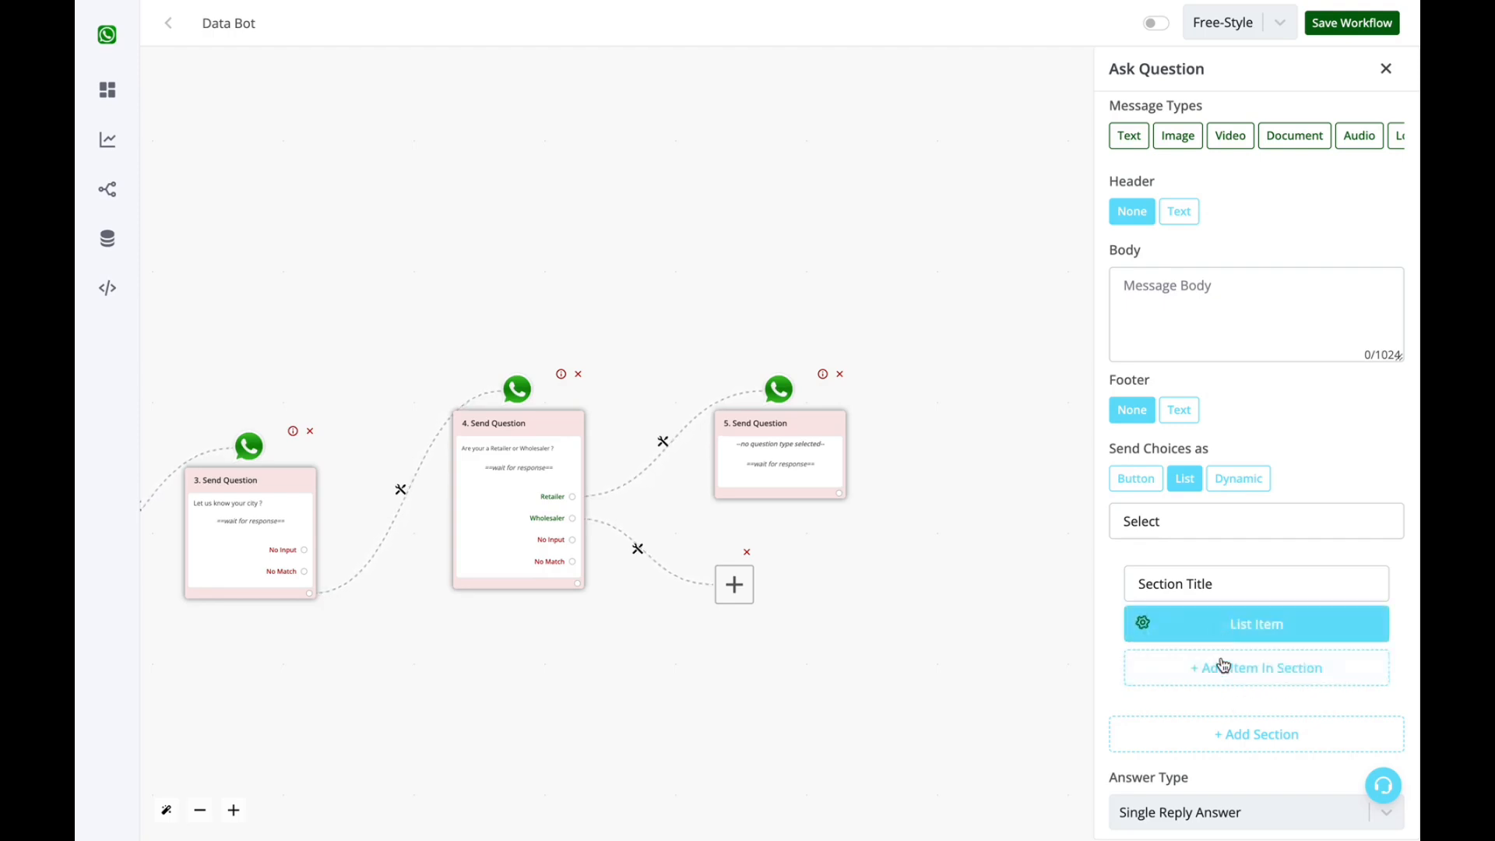
# - Enter "Kindly select product category you are interested in" as the body of the Retailer branch's question
pyautogui.click(1207, 346)
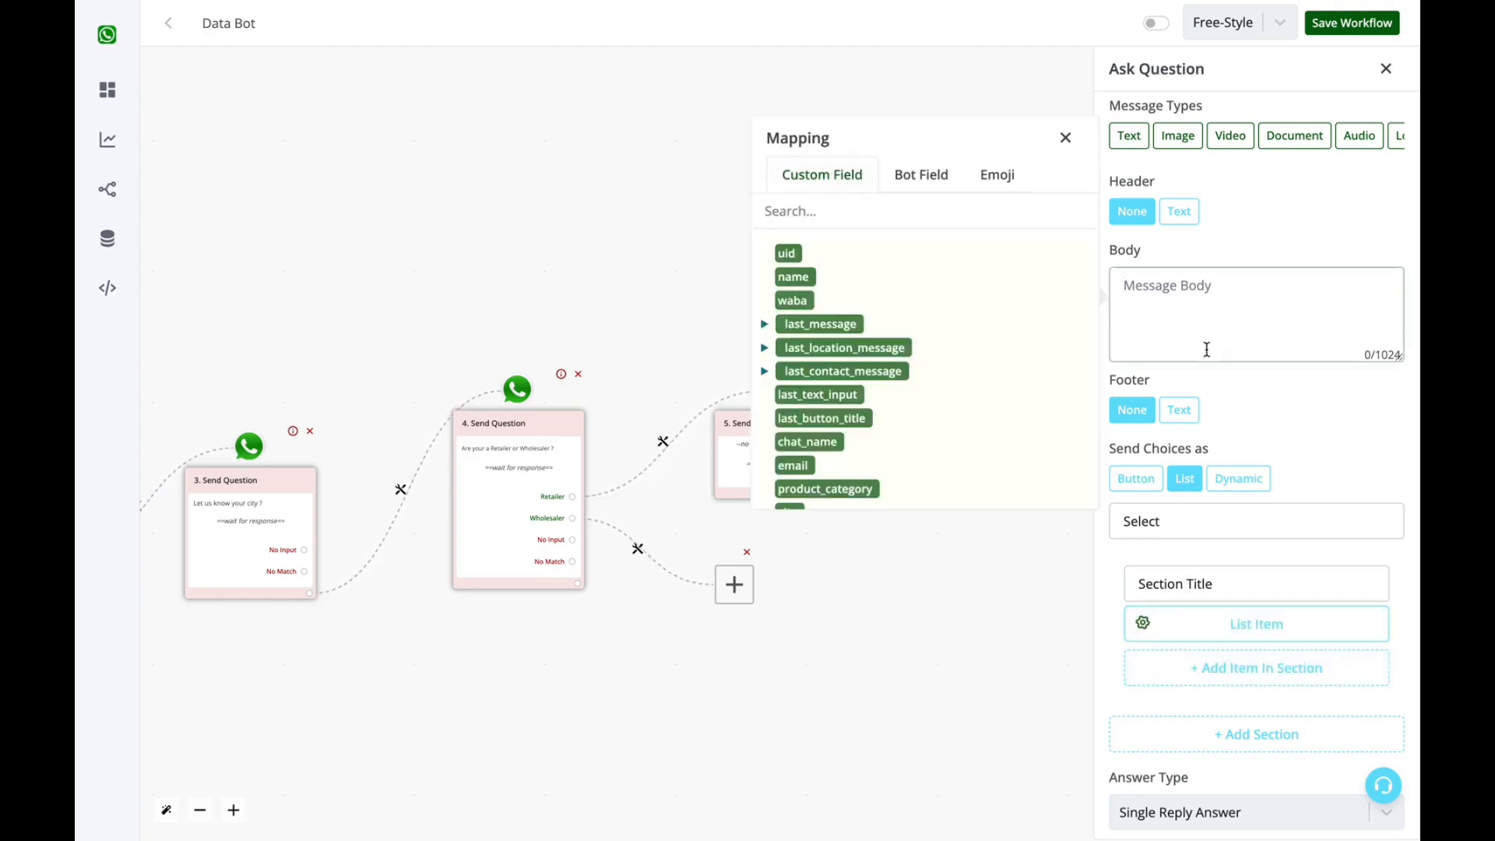
pyautogui.write('K')
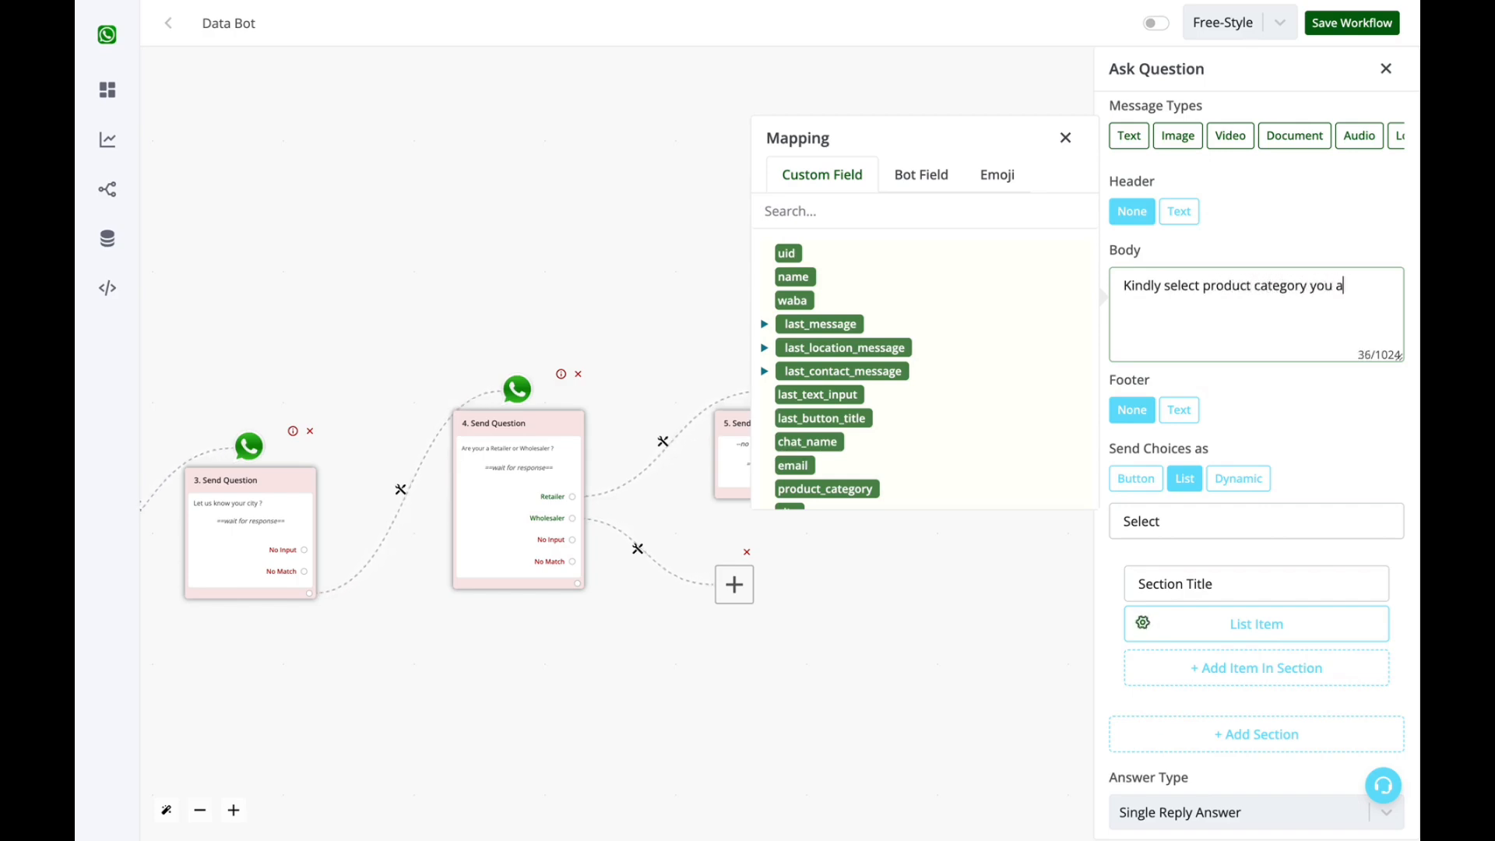
pyautogui.write('re interested in')
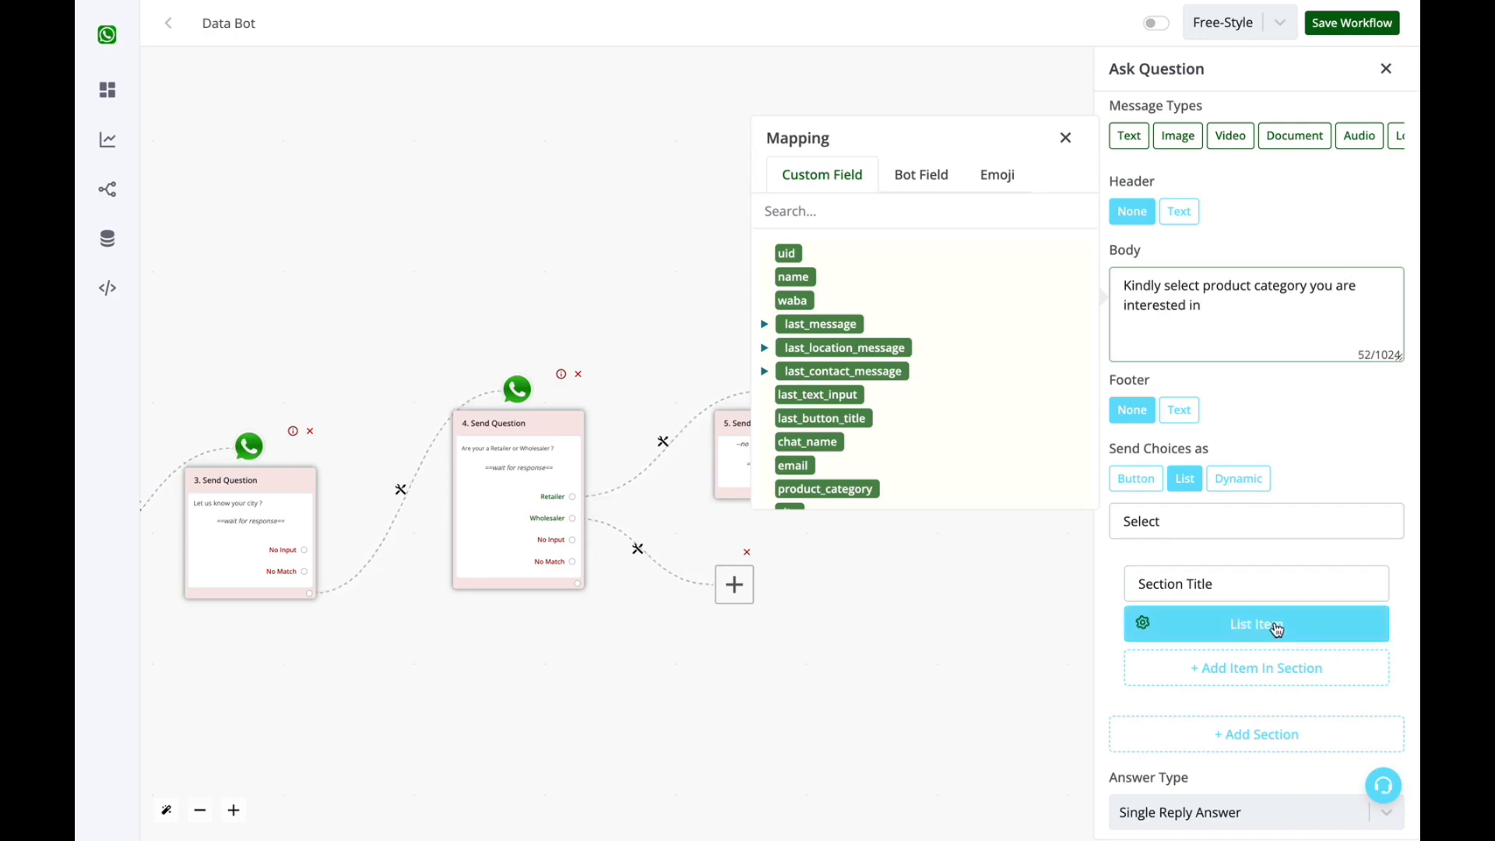
# - Title the choice list's section "Kindly Select"
pyautogui.doubleClick(1230, 526)
pyautogui.tripleClick(1209, 578)
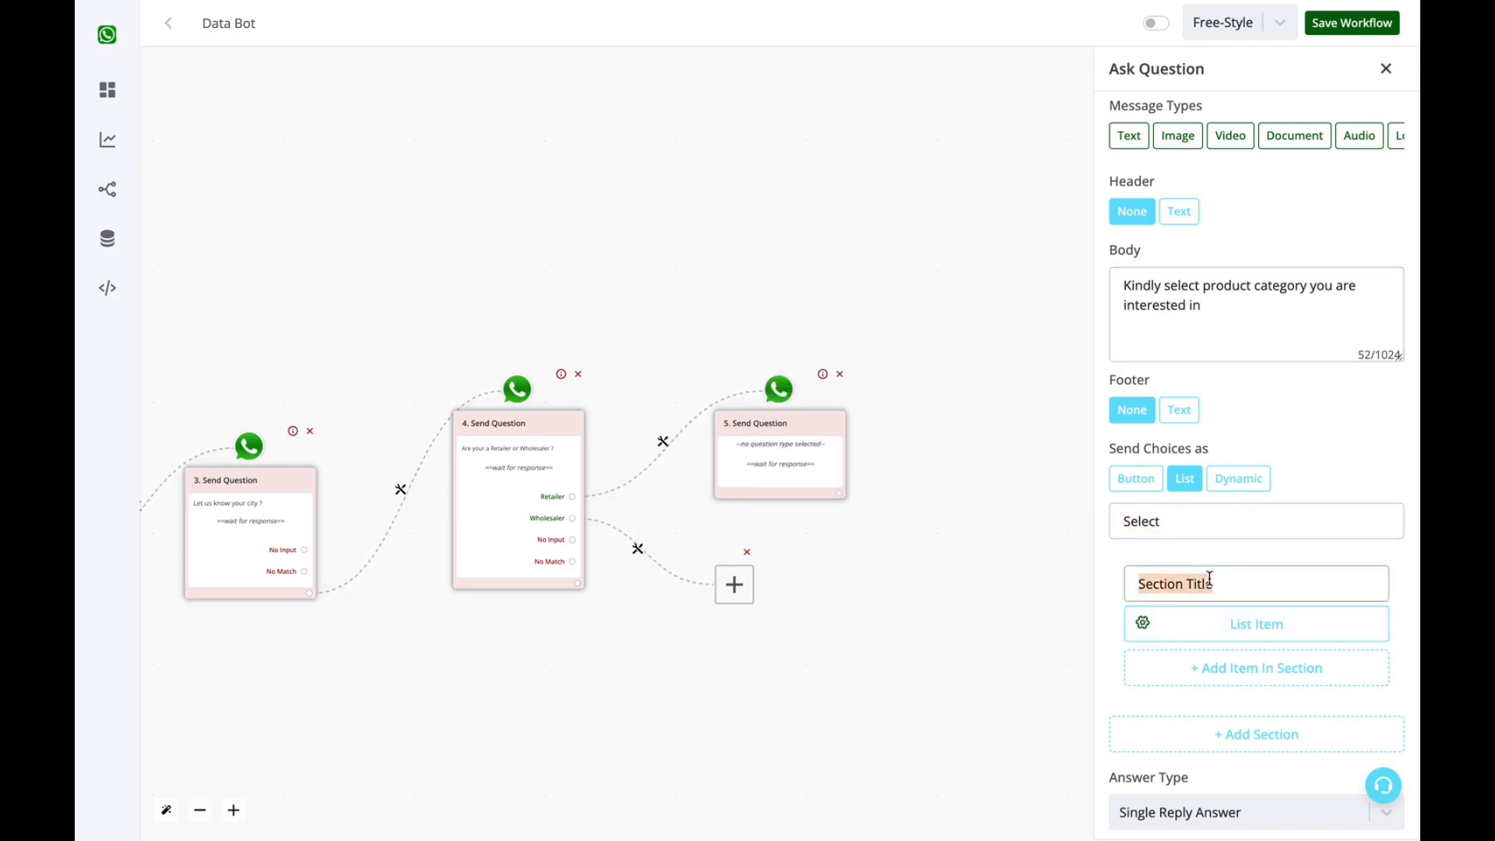
pyautogui.write('Kindly ')
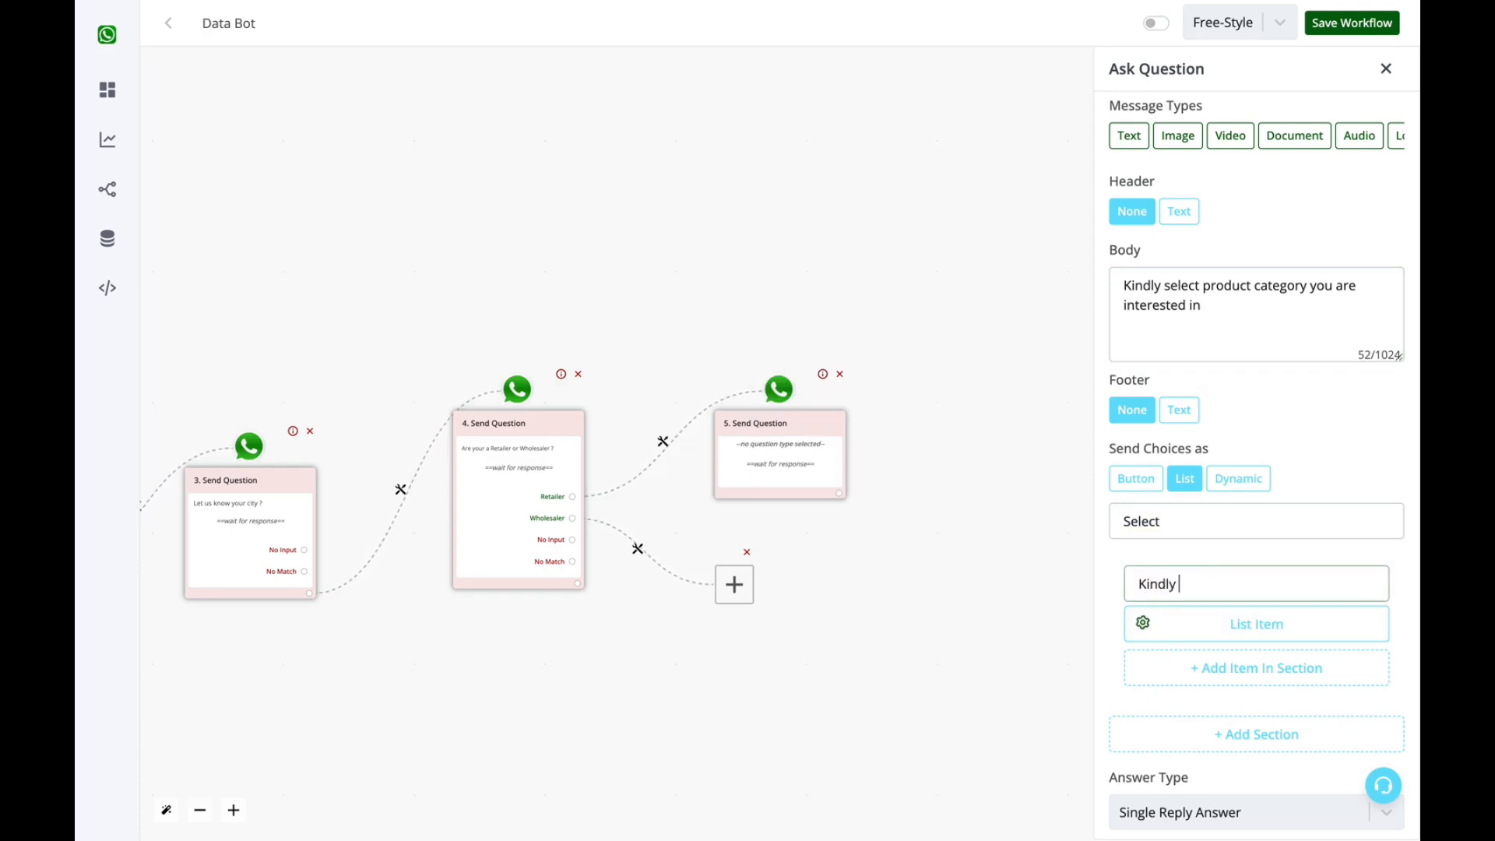
pyautogui.write('Select')
# - Add three more items to the "Kindly Select" section
pyautogui.scroll(-2, 1250, 530)
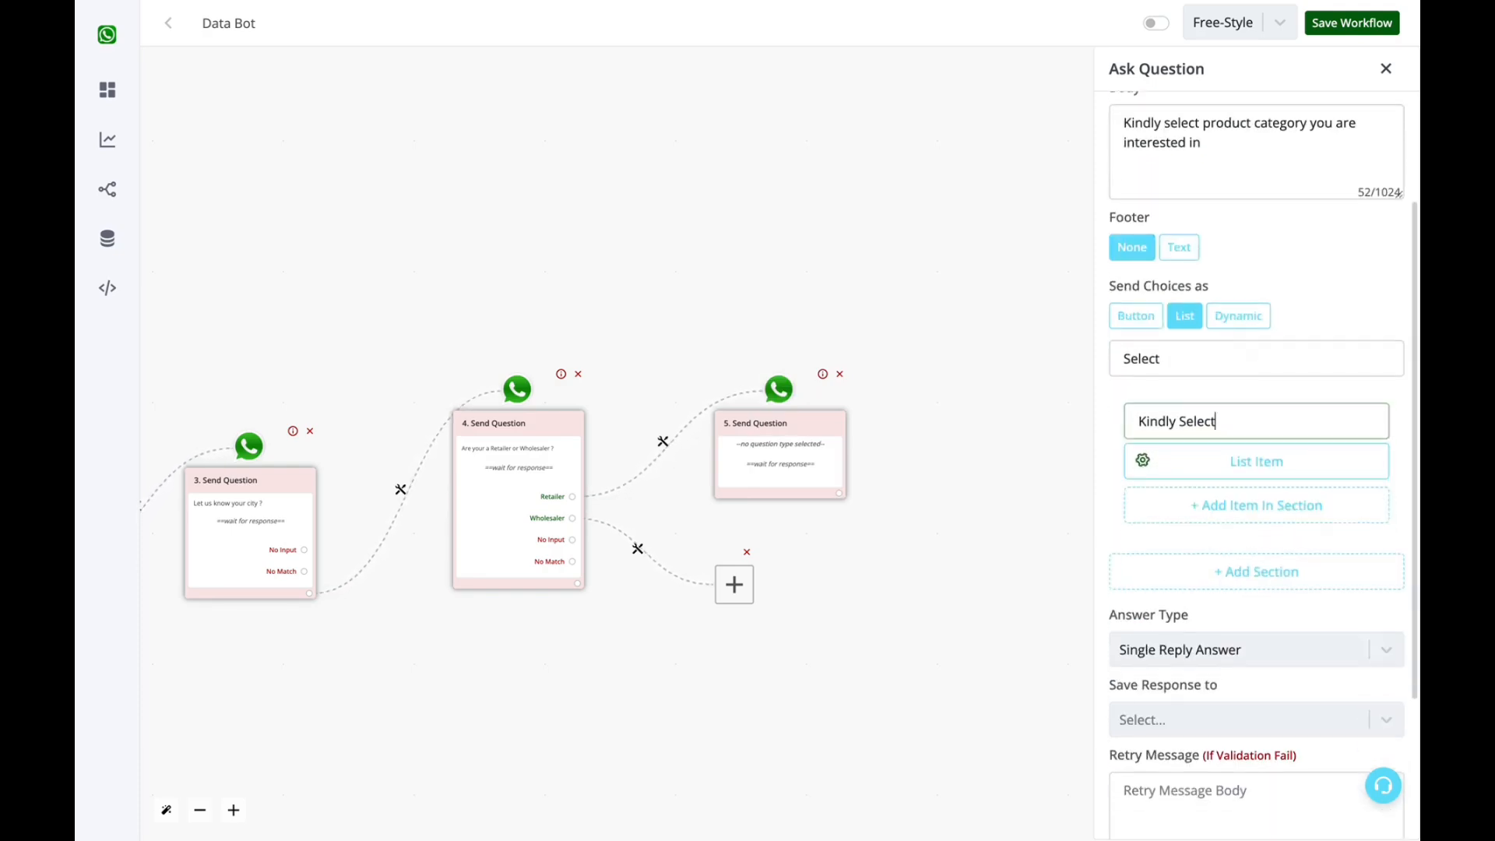
pyautogui.click(1285, 505)
pyautogui.click(1279, 549)
pyautogui.click(1277, 593)
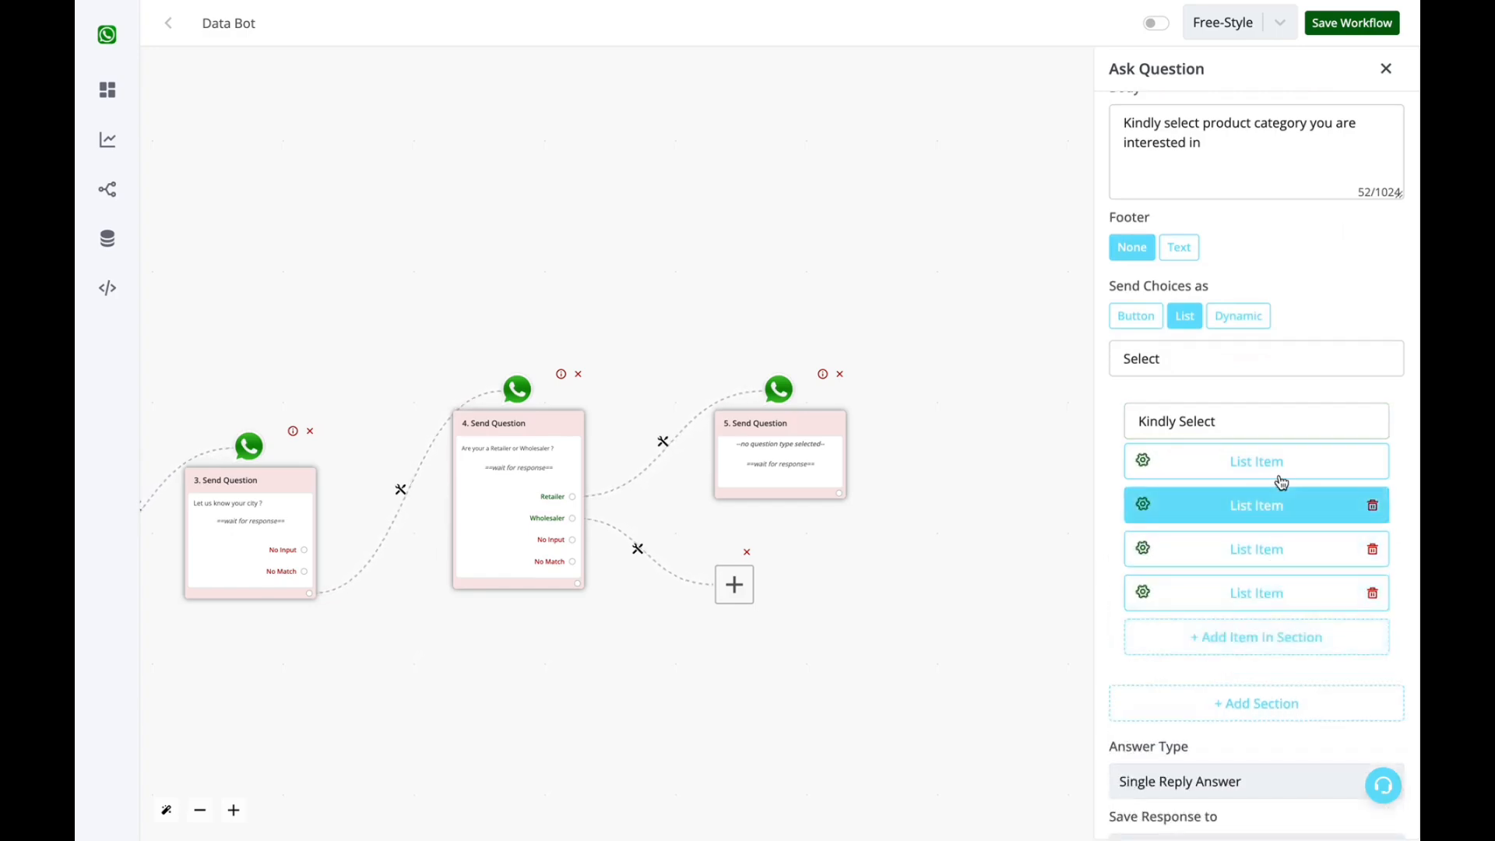
# - Label the first list item "Salwar Suits" and save its choice configuration
pyautogui.click(1272, 470)
pyautogui.tripleClick(996, 436)
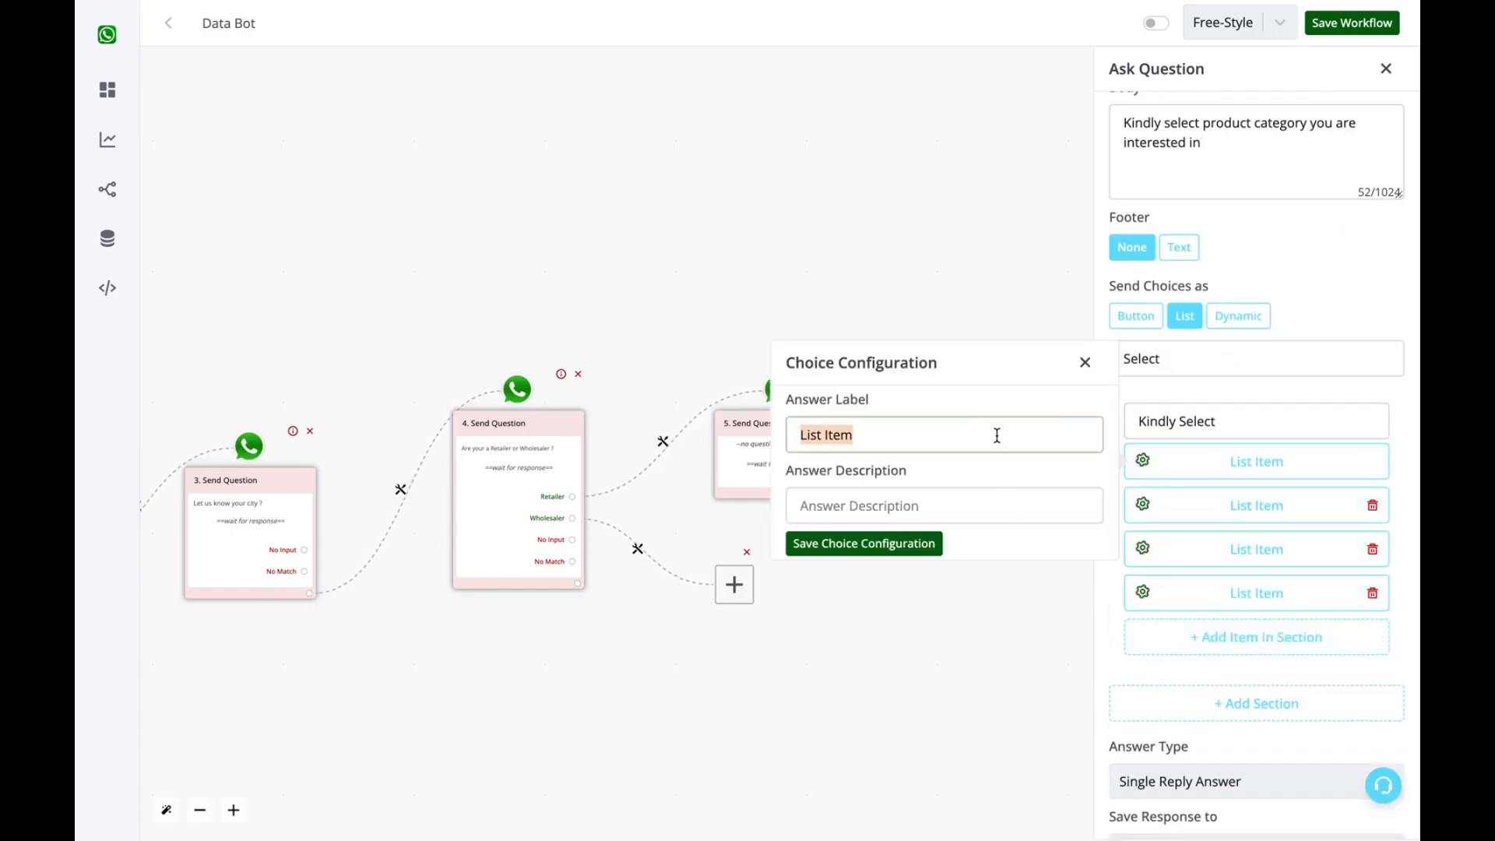
pyautogui.write('Salwar Suits')
pyautogui.click(911, 543)
# - Label the second list item "Sarees" and save its choice configuration
pyautogui.click(1221, 517)
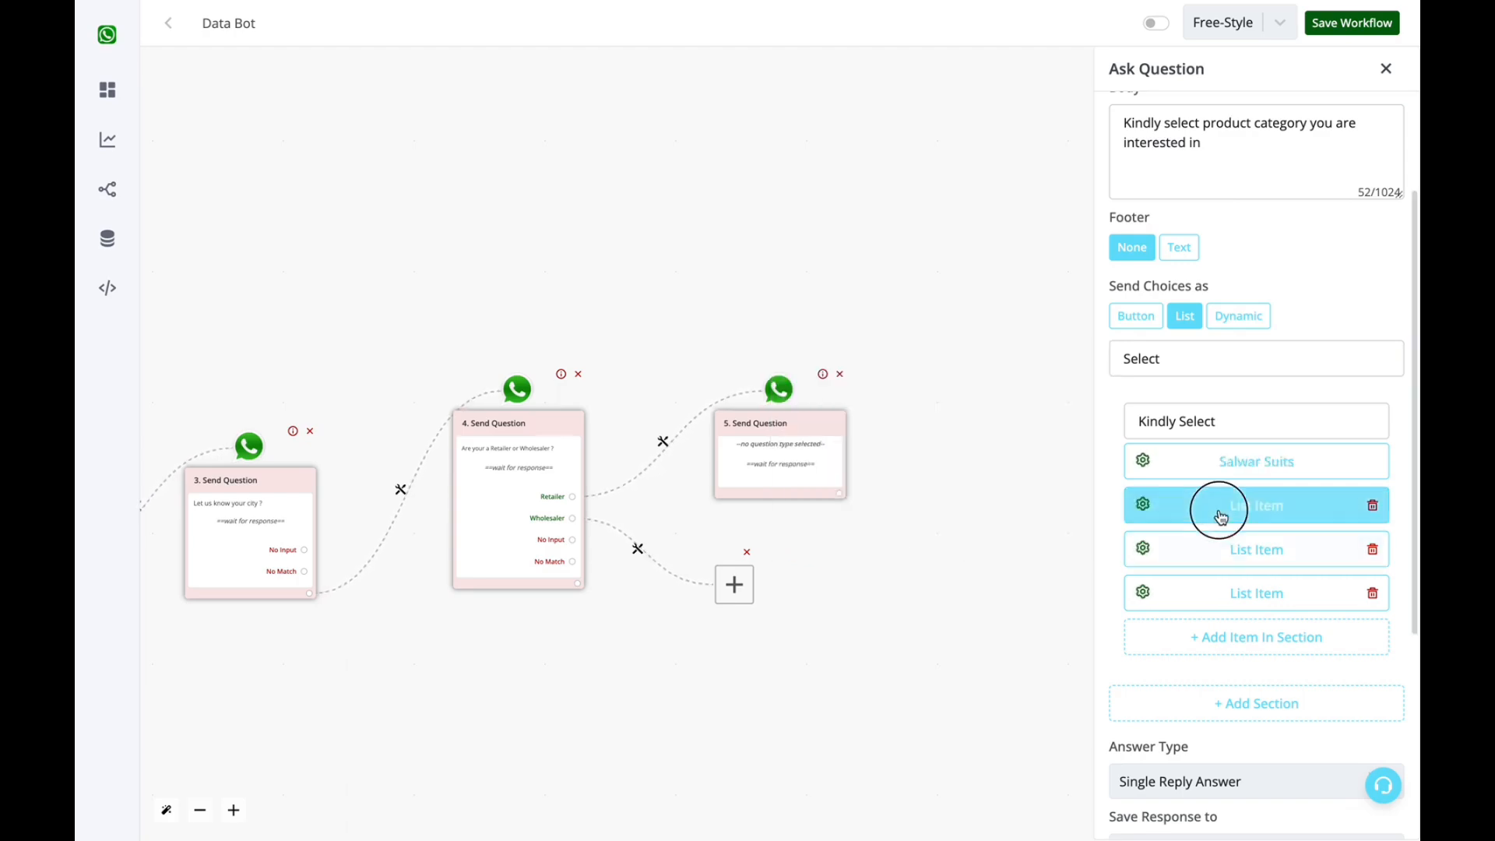
pyautogui.tripleClick(971, 474)
pyautogui.write('Sar')
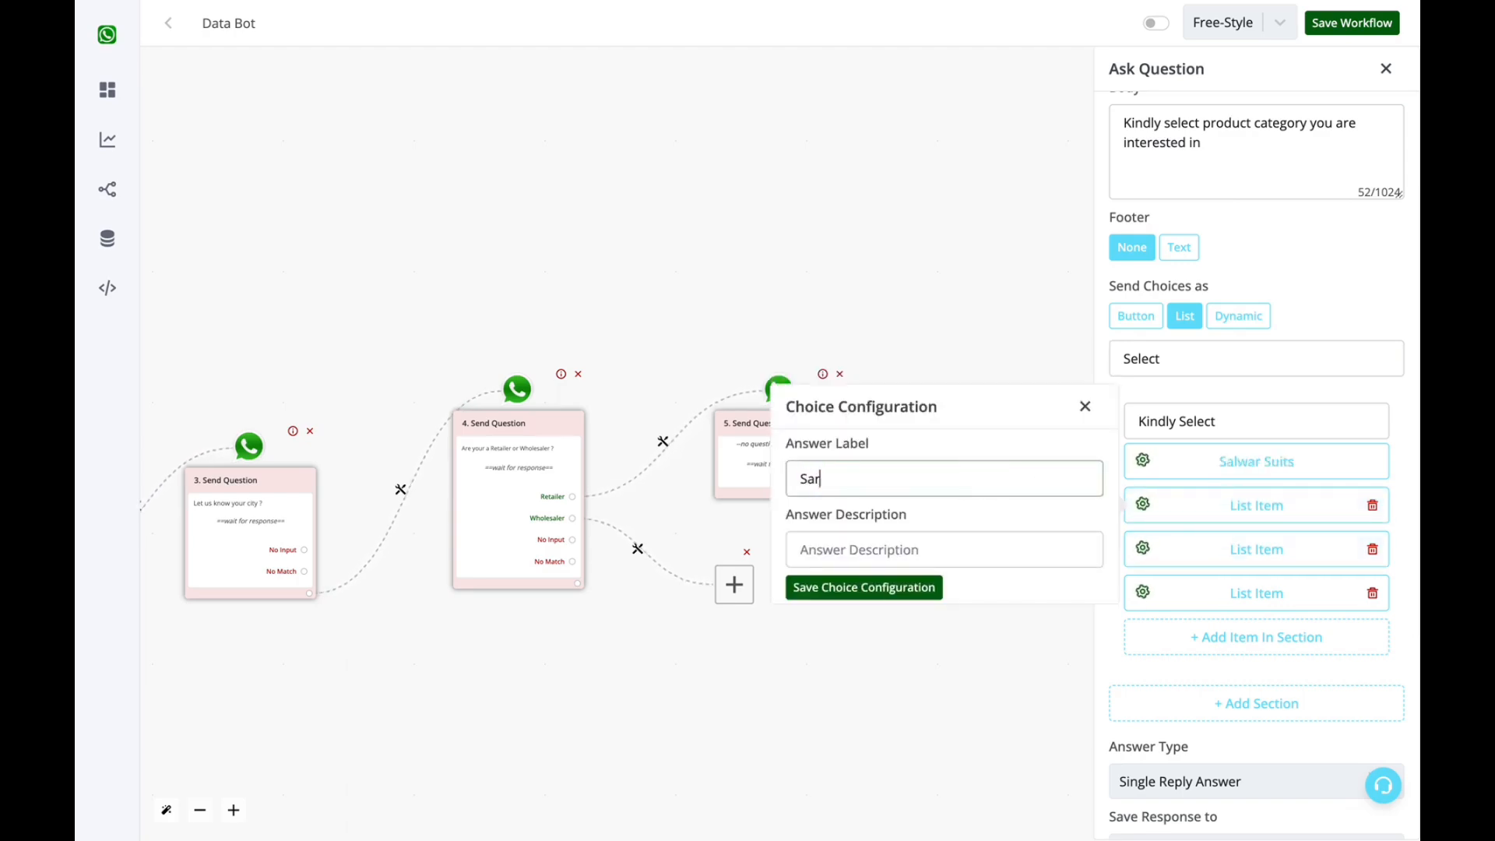
pyautogui.write('ees')
pyautogui.click(924, 587)
# - Label the third list item "Kurtis" and save its choice configuration
pyautogui.click(1224, 556)
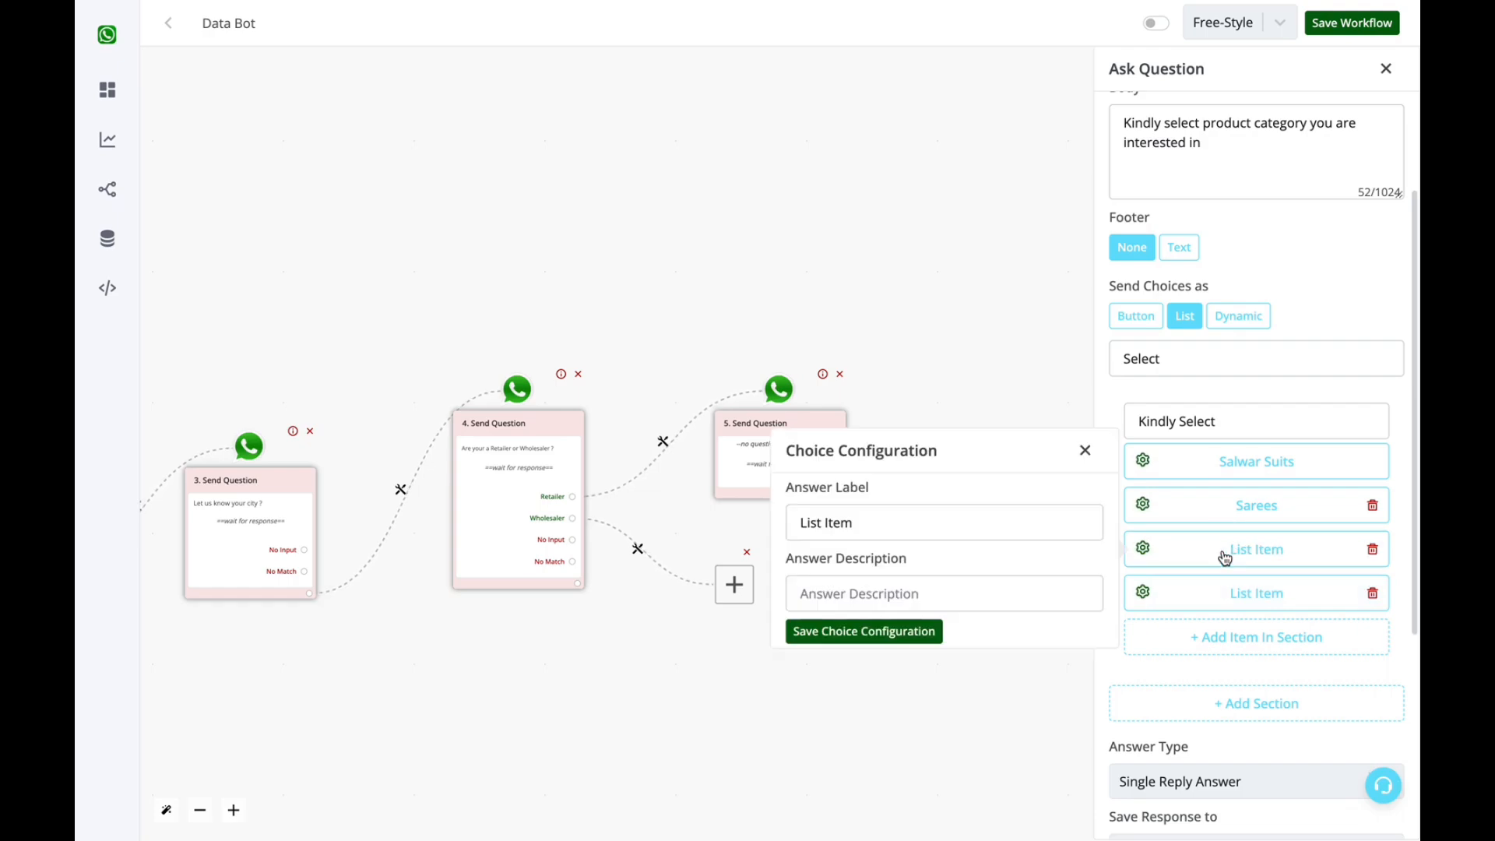
pyautogui.tripleClick(921, 510)
pyautogui.write('Kur')
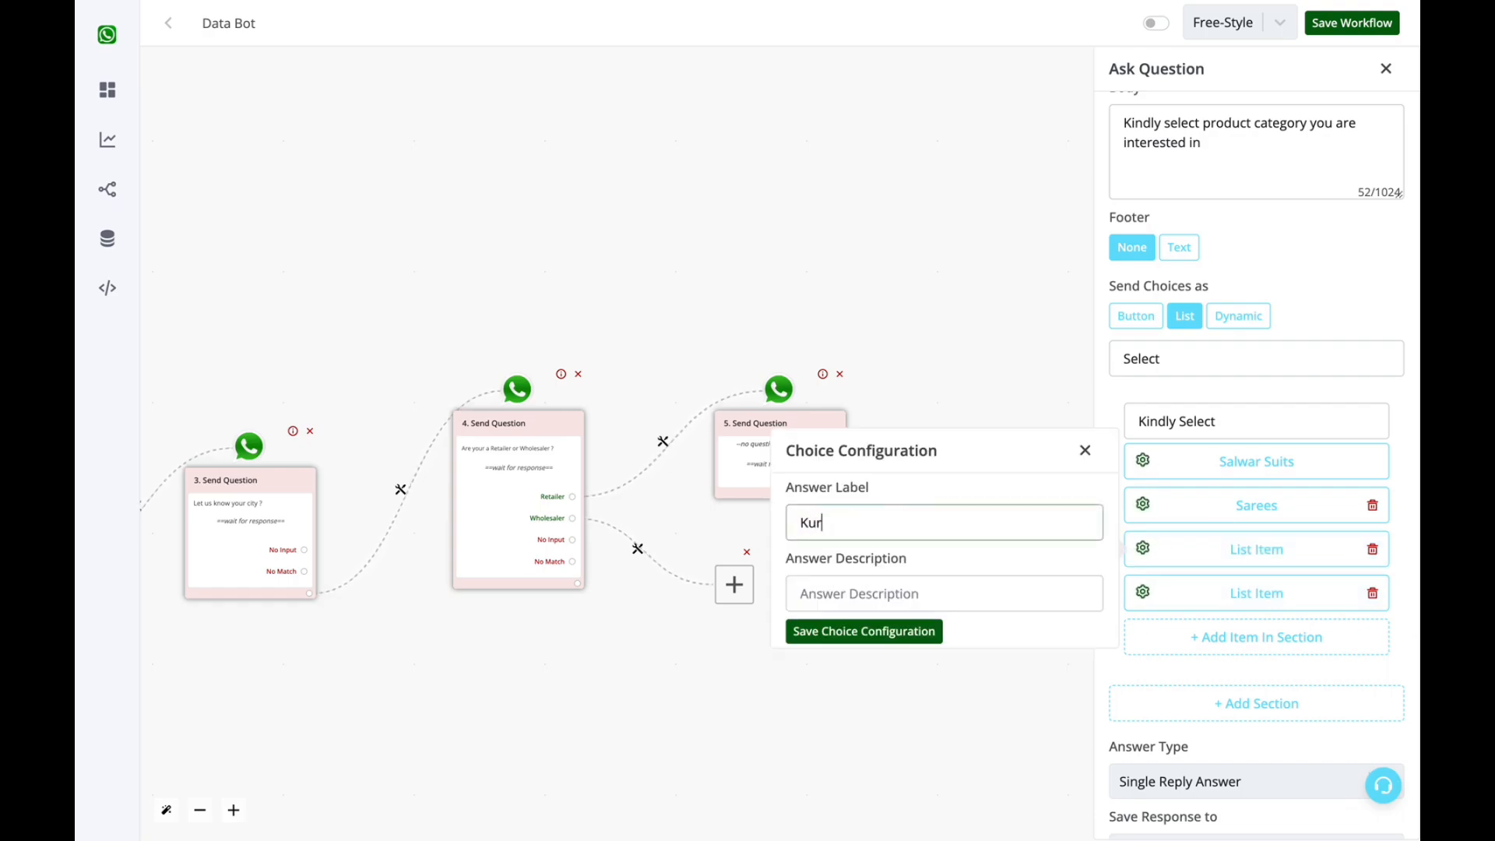
pyautogui.write('tis')
pyautogui.click(884, 630)
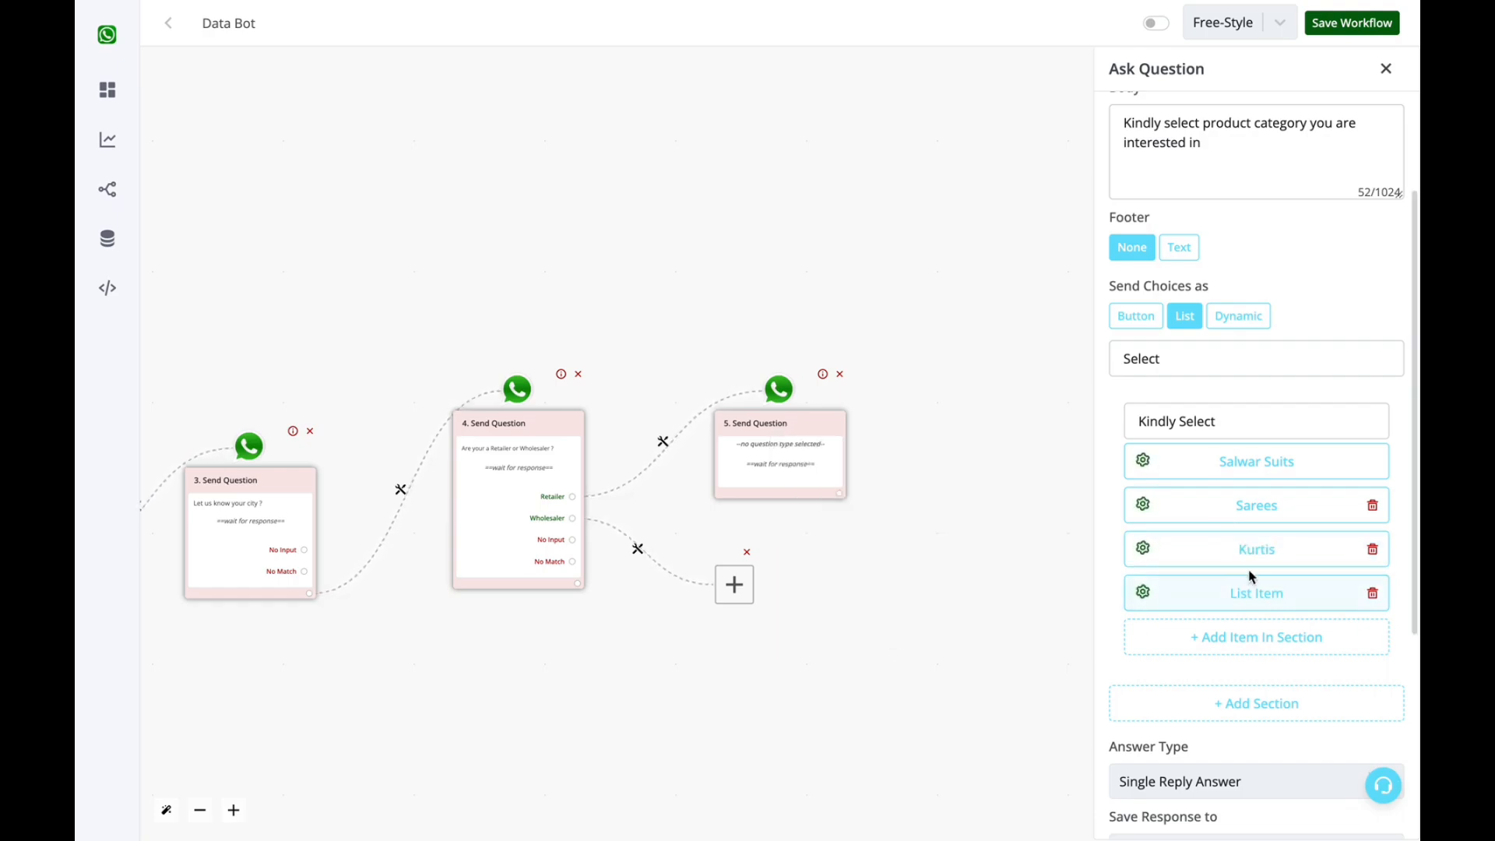
# - Label the fourth list item "Lehengas" and save its choice configuration
pyautogui.click(1252, 586)
pyautogui.write('Lehengas')
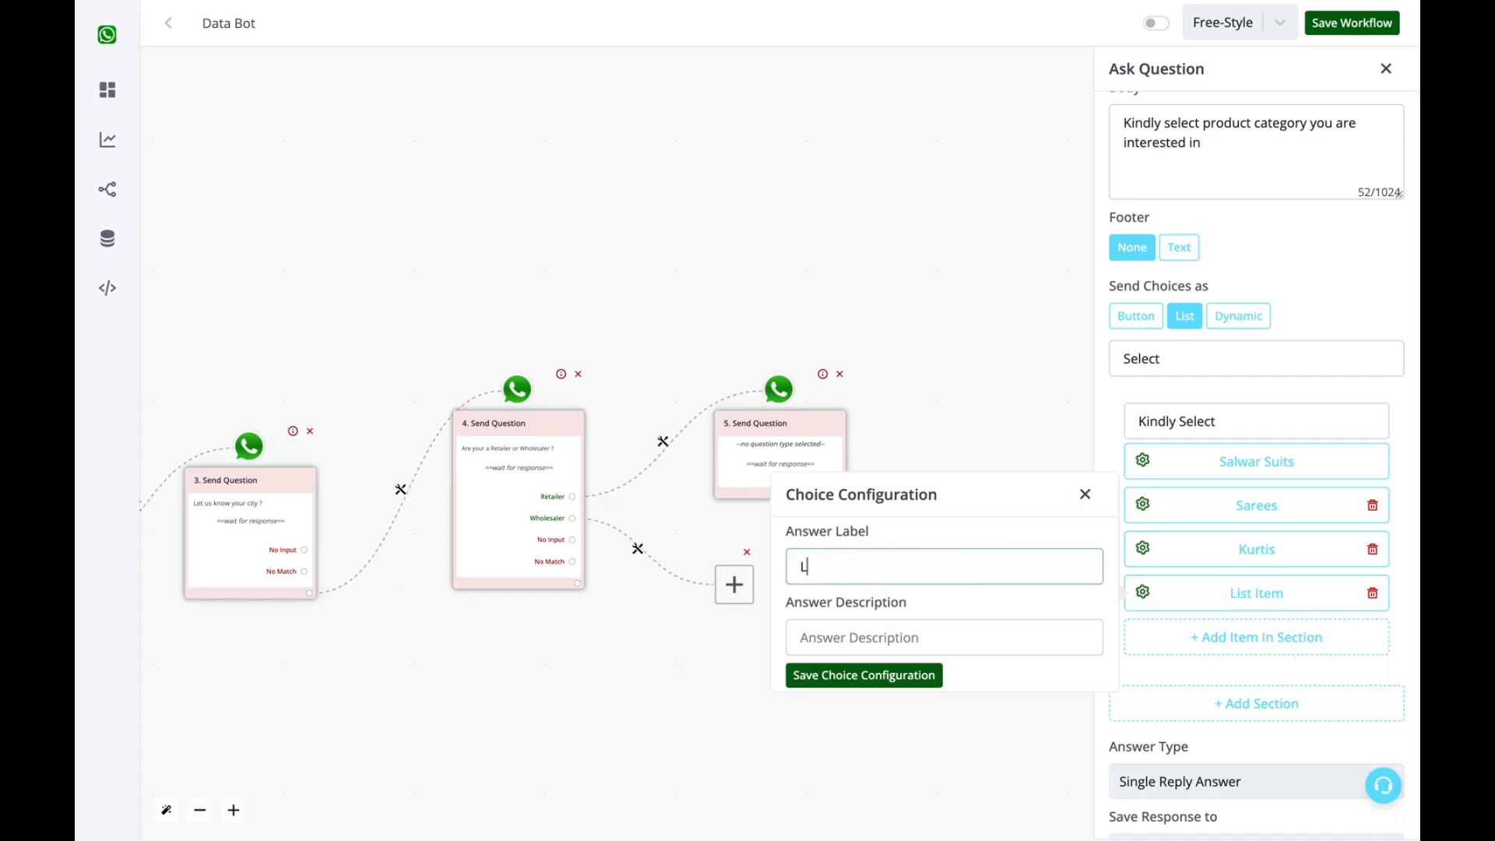
pyautogui.click(887, 675)
# - Save the product question's response to the Product Category custom field
pyautogui.scroll(-5, 1245, 682)
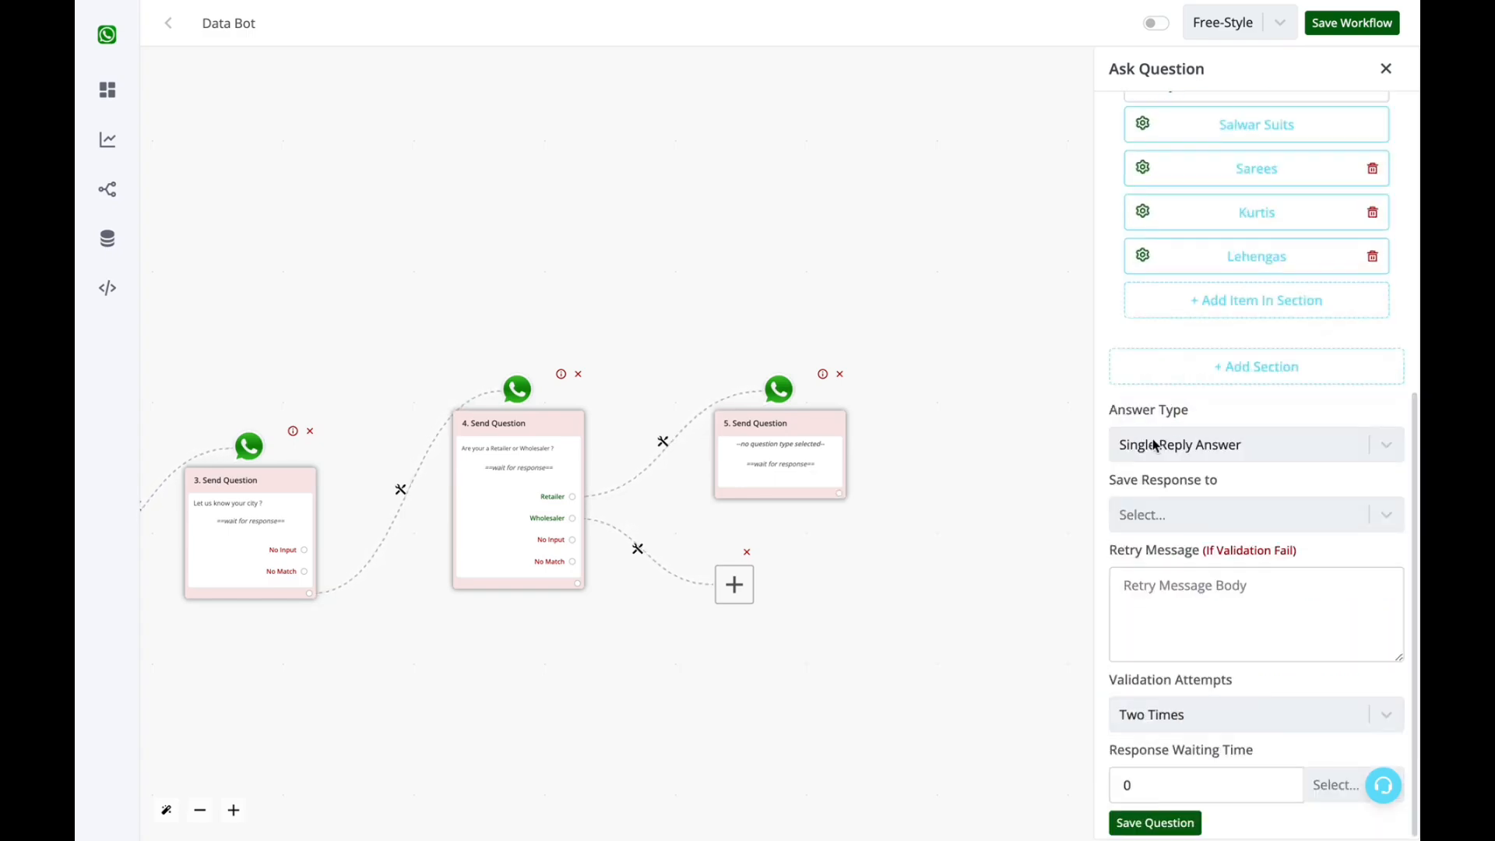
pyautogui.click(1207, 517)
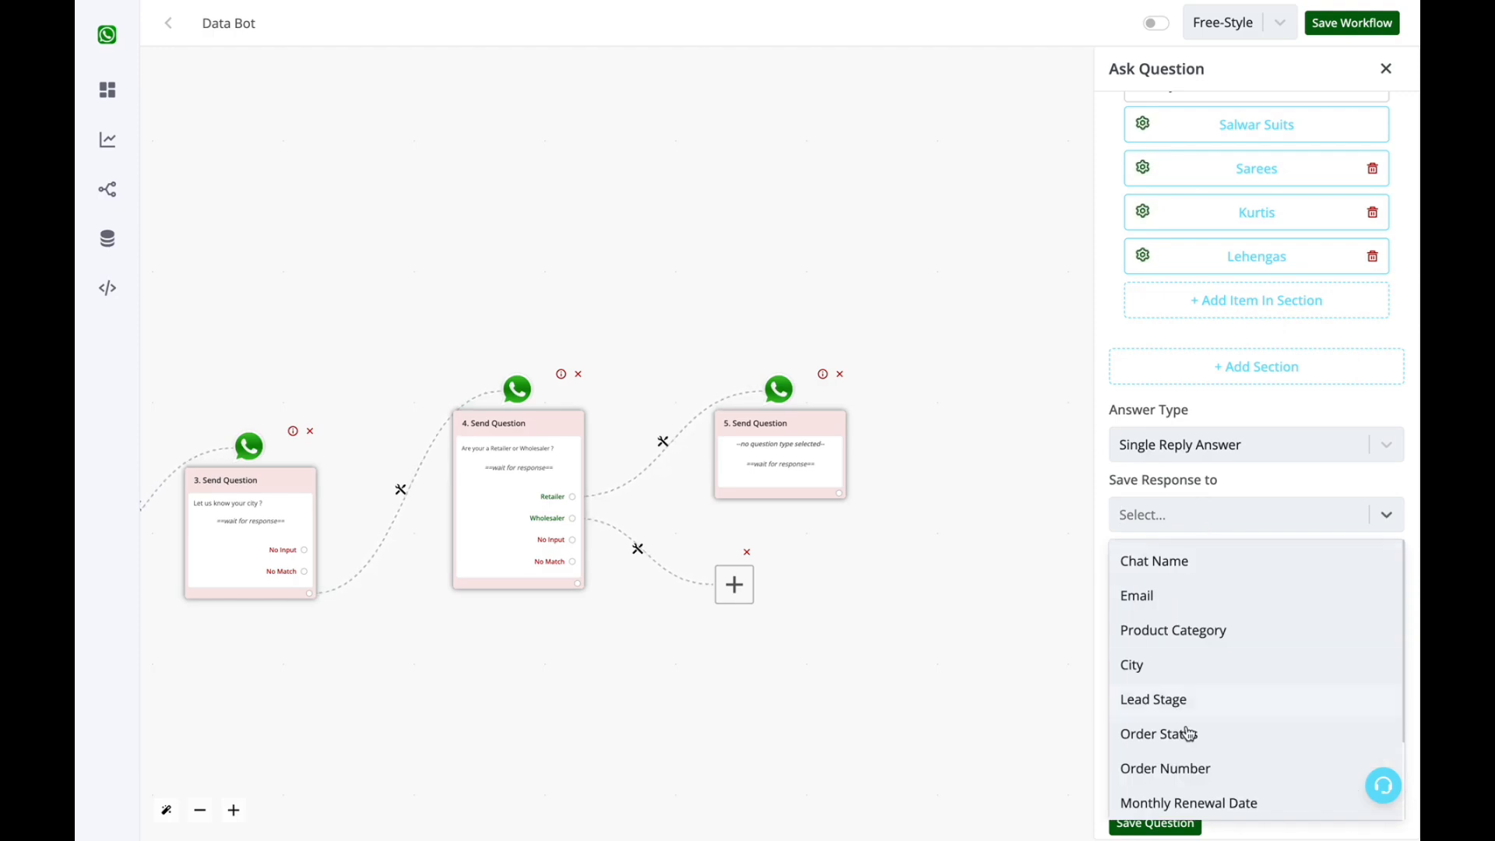
pyautogui.scroll(-2, 1188, 734)
pyautogui.scroll(2, 1183, 670)
pyautogui.click(1180, 629)
# - Save the product category question with Single Reply Answer as its answer type, and move its block well above the Wholesaler branch's empty step
pyautogui.click(1148, 453)
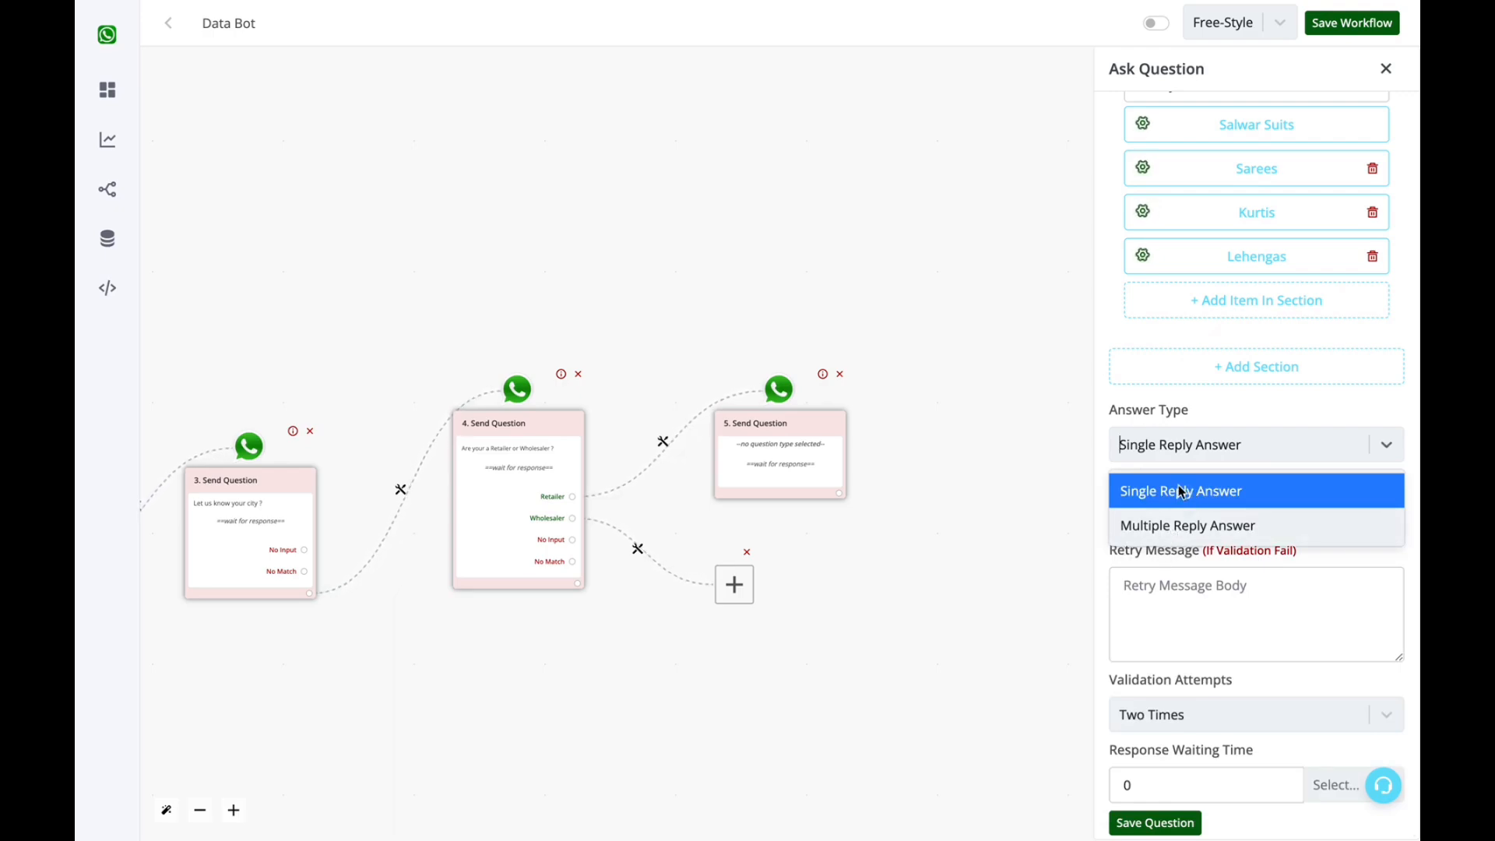
pyautogui.click(1247, 416)
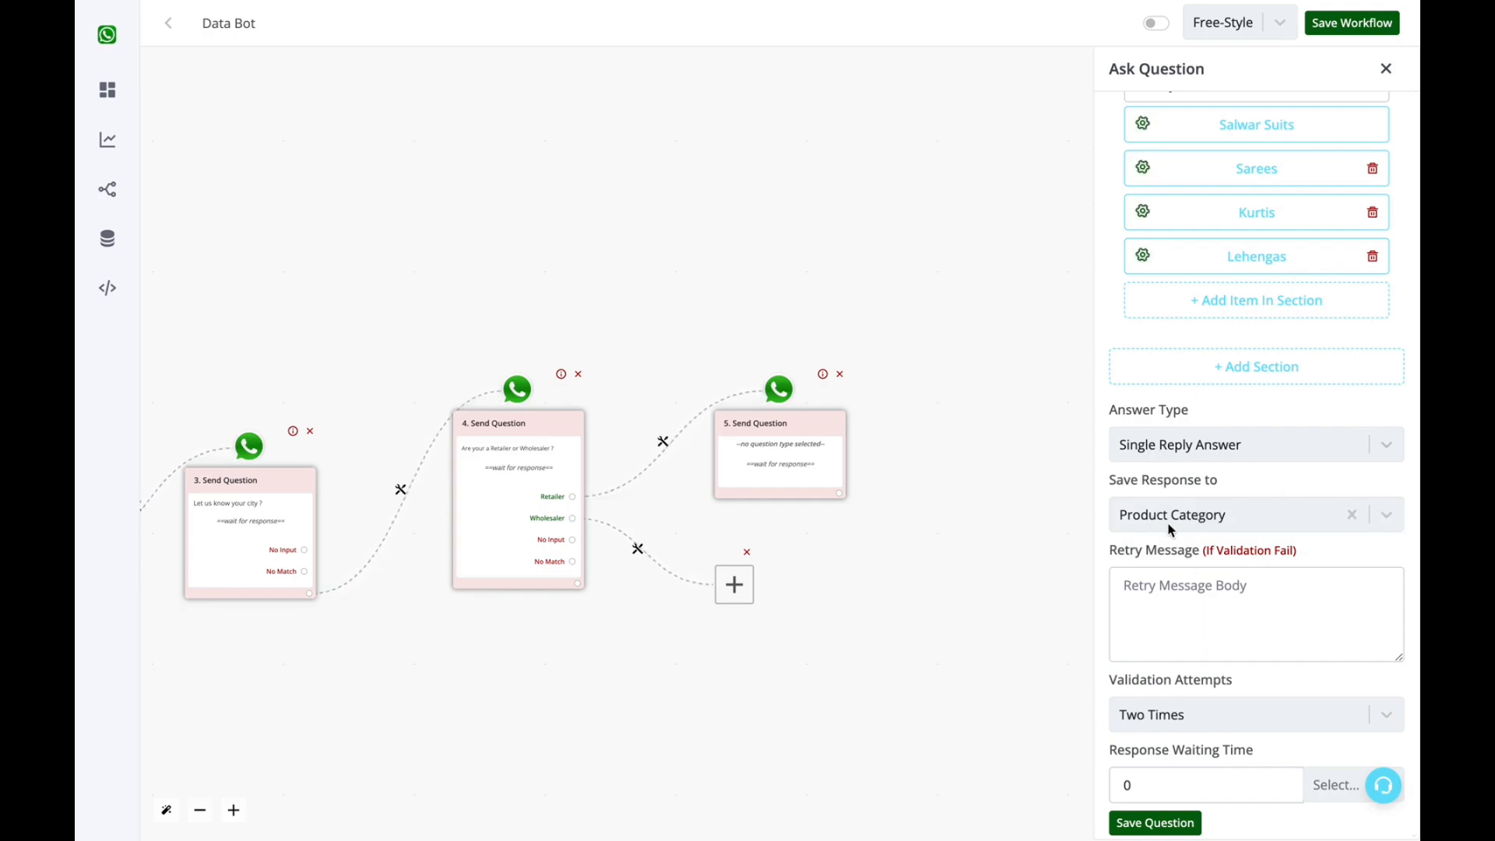
pyautogui.scroll(10, 1187, 486)
pyautogui.scroll(-10, 1231, 477)
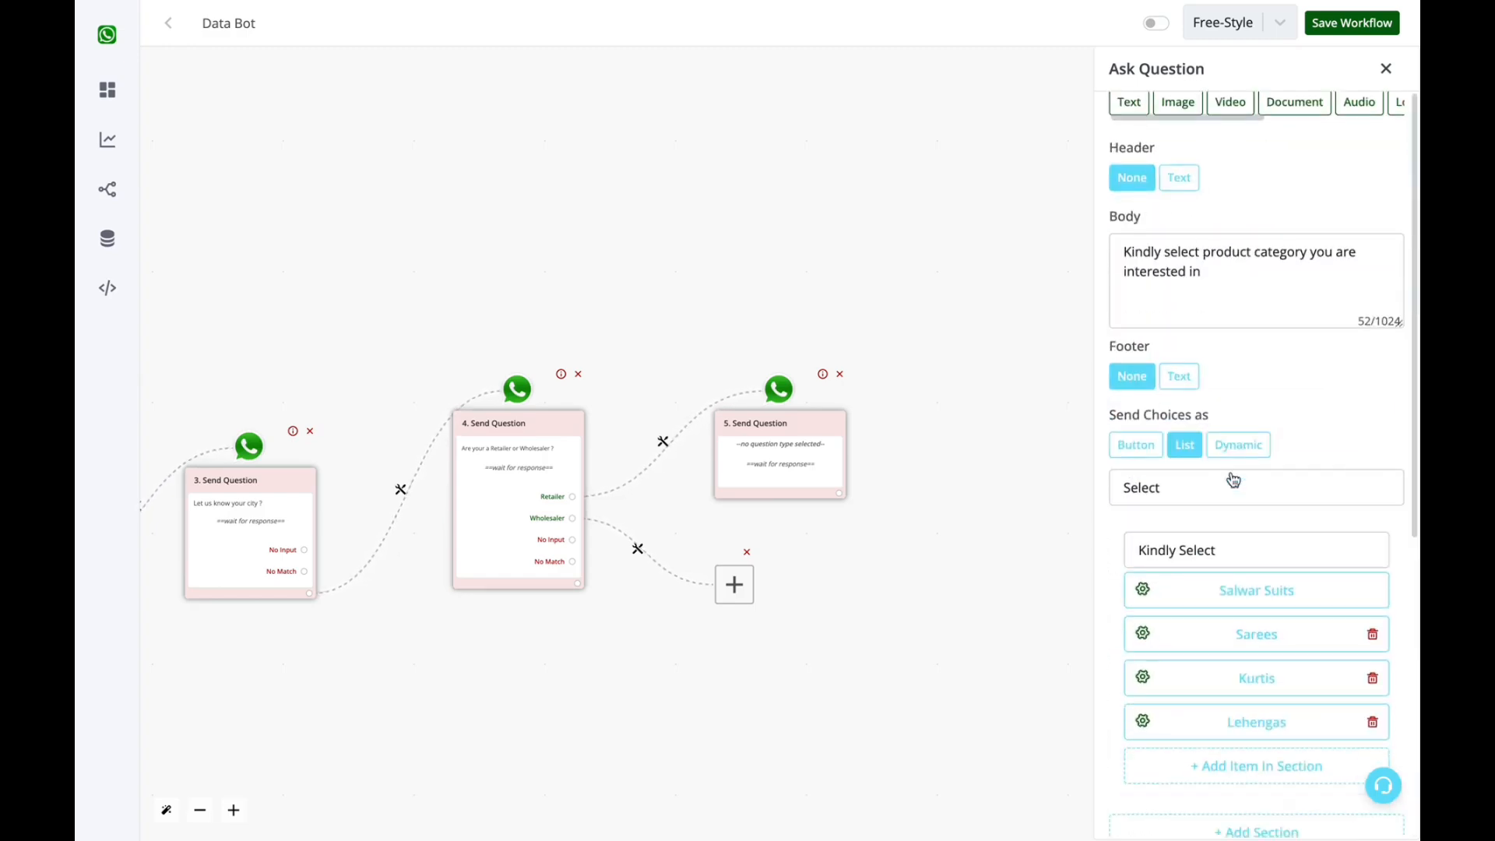
pyautogui.click(1155, 823)
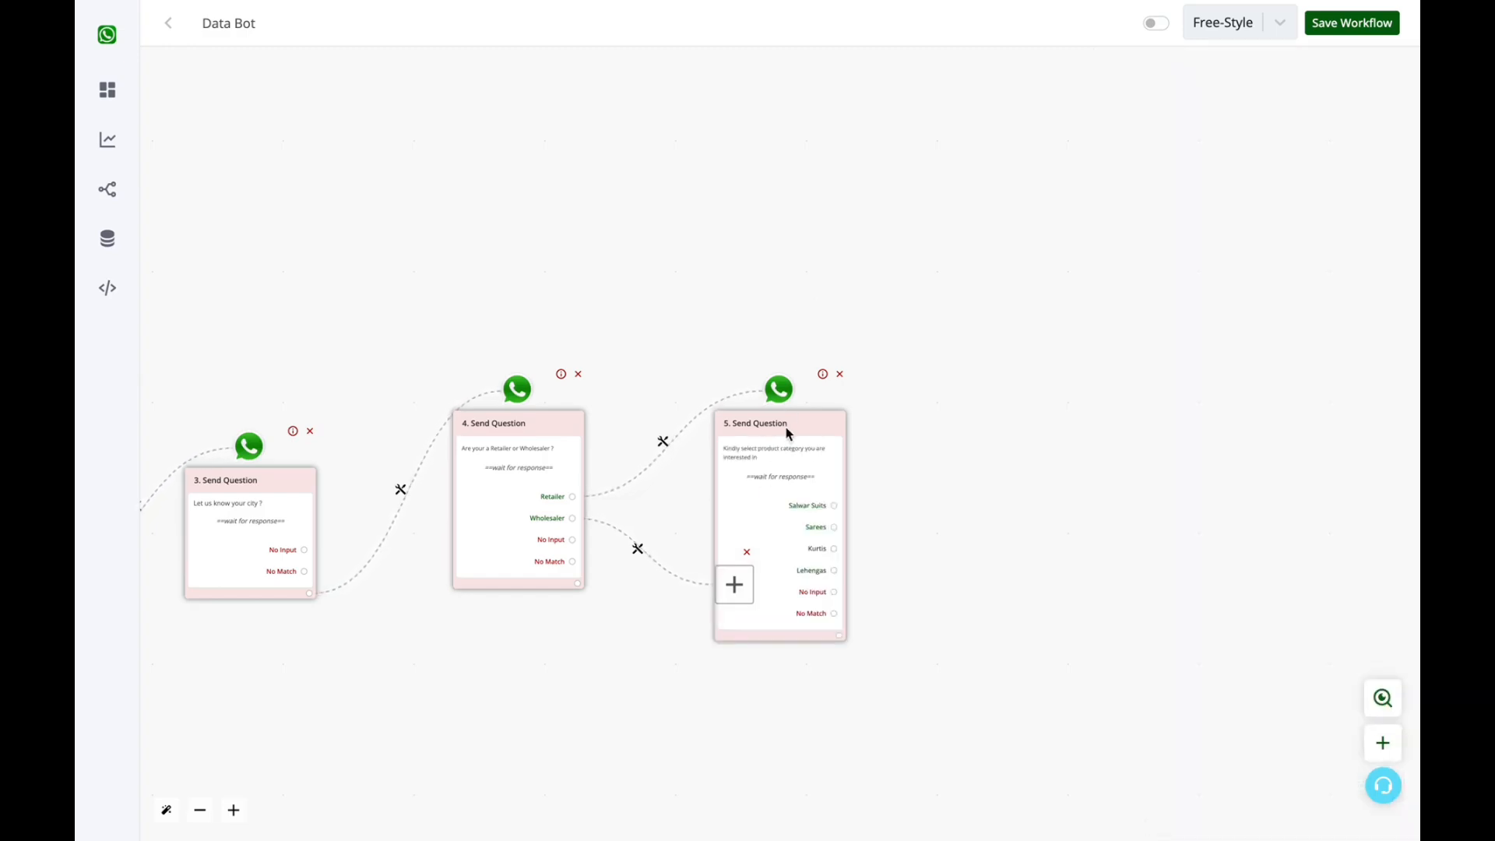
pyautogui.moveTo(788, 433); pyautogui.dragTo(802, 218)
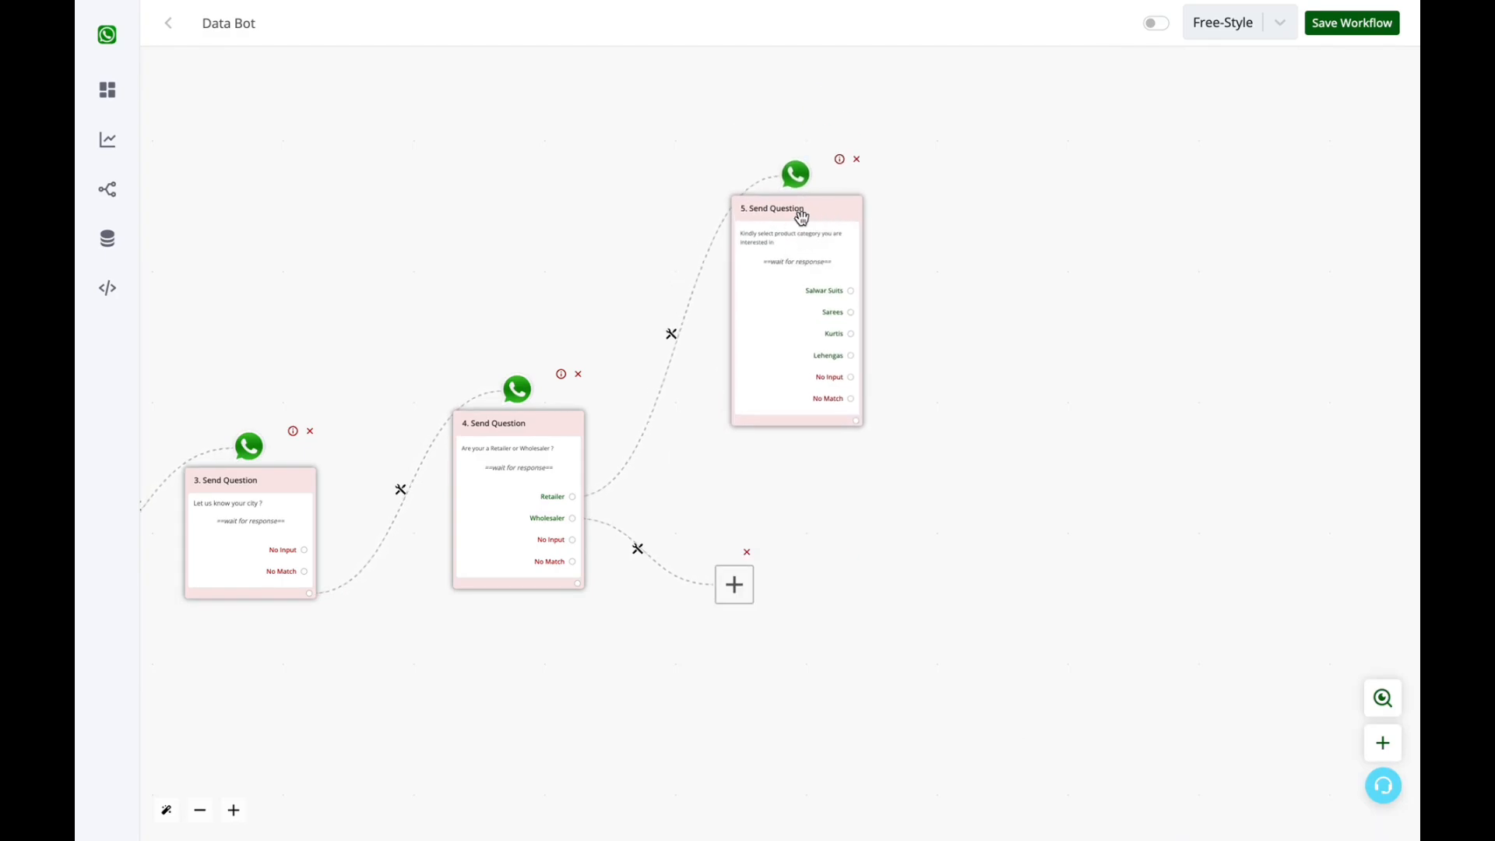
# - Add a text message step from the common output of the product category question
pyautogui.click(854, 423)
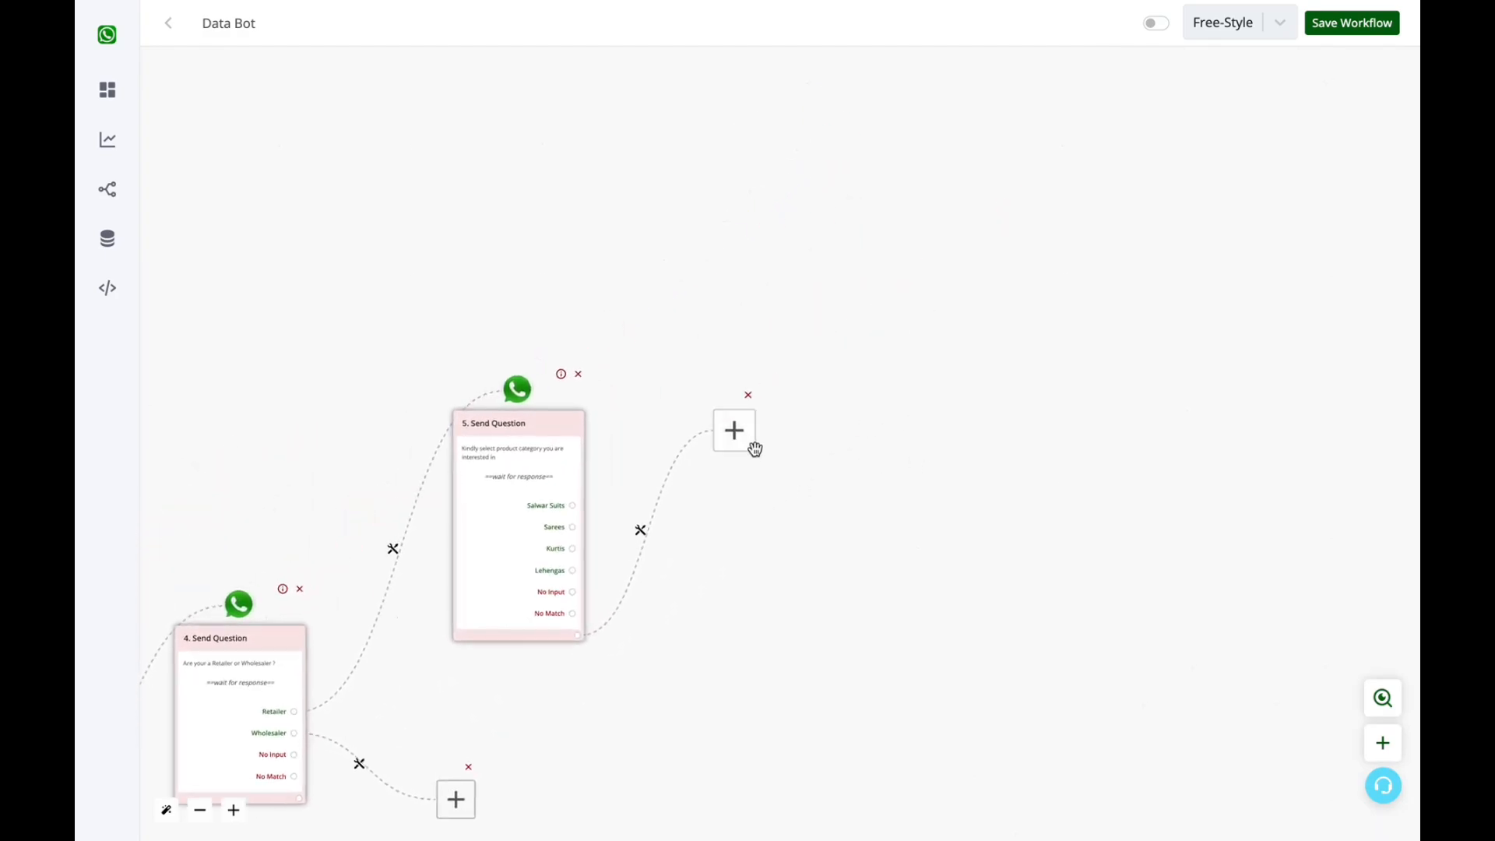
pyautogui.click(744, 434)
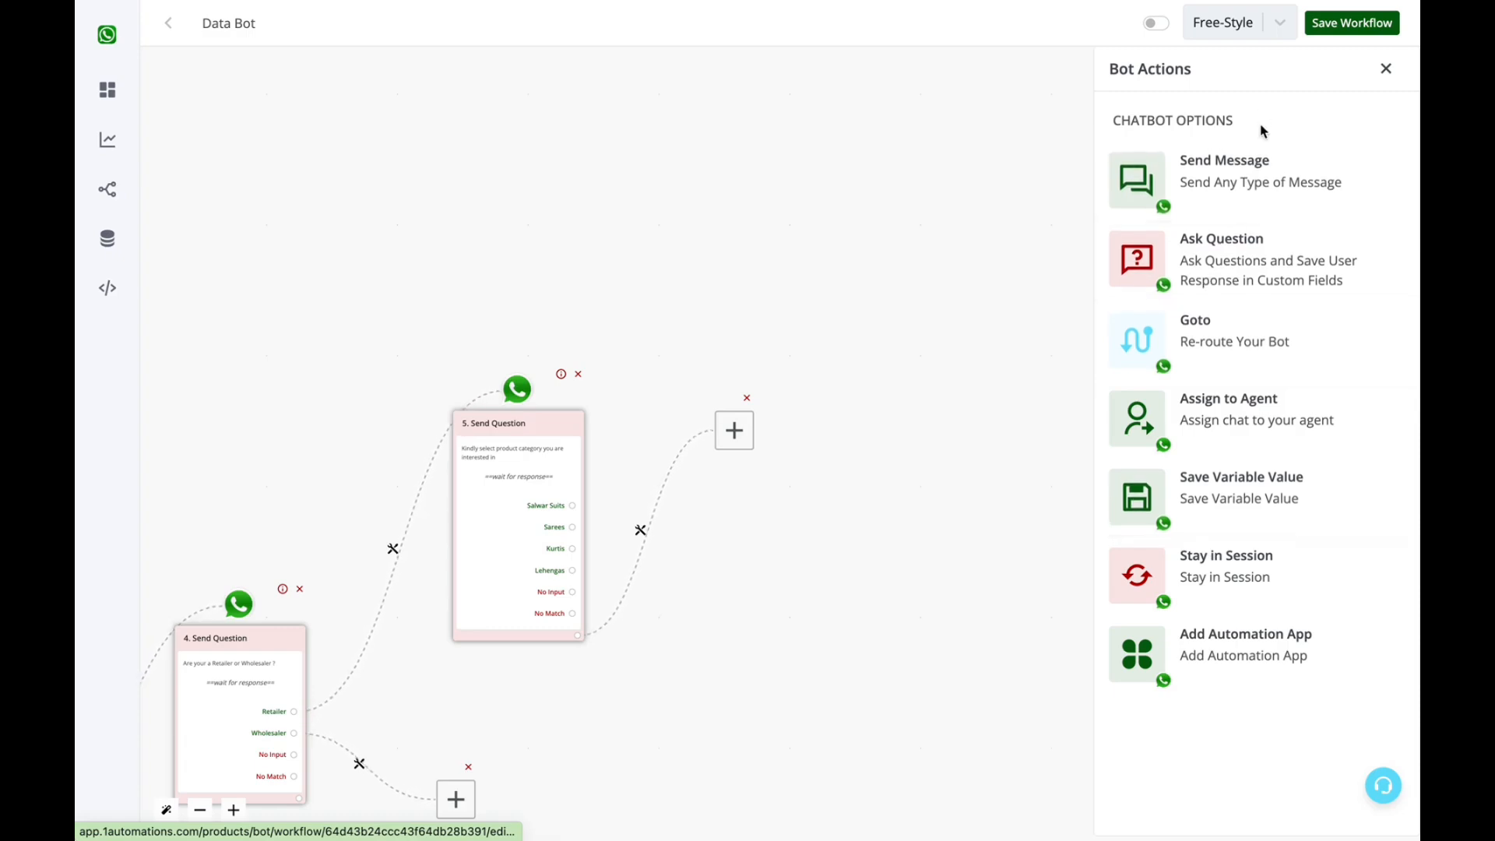
pyautogui.click(1258, 169)
pyautogui.click(1214, 163)
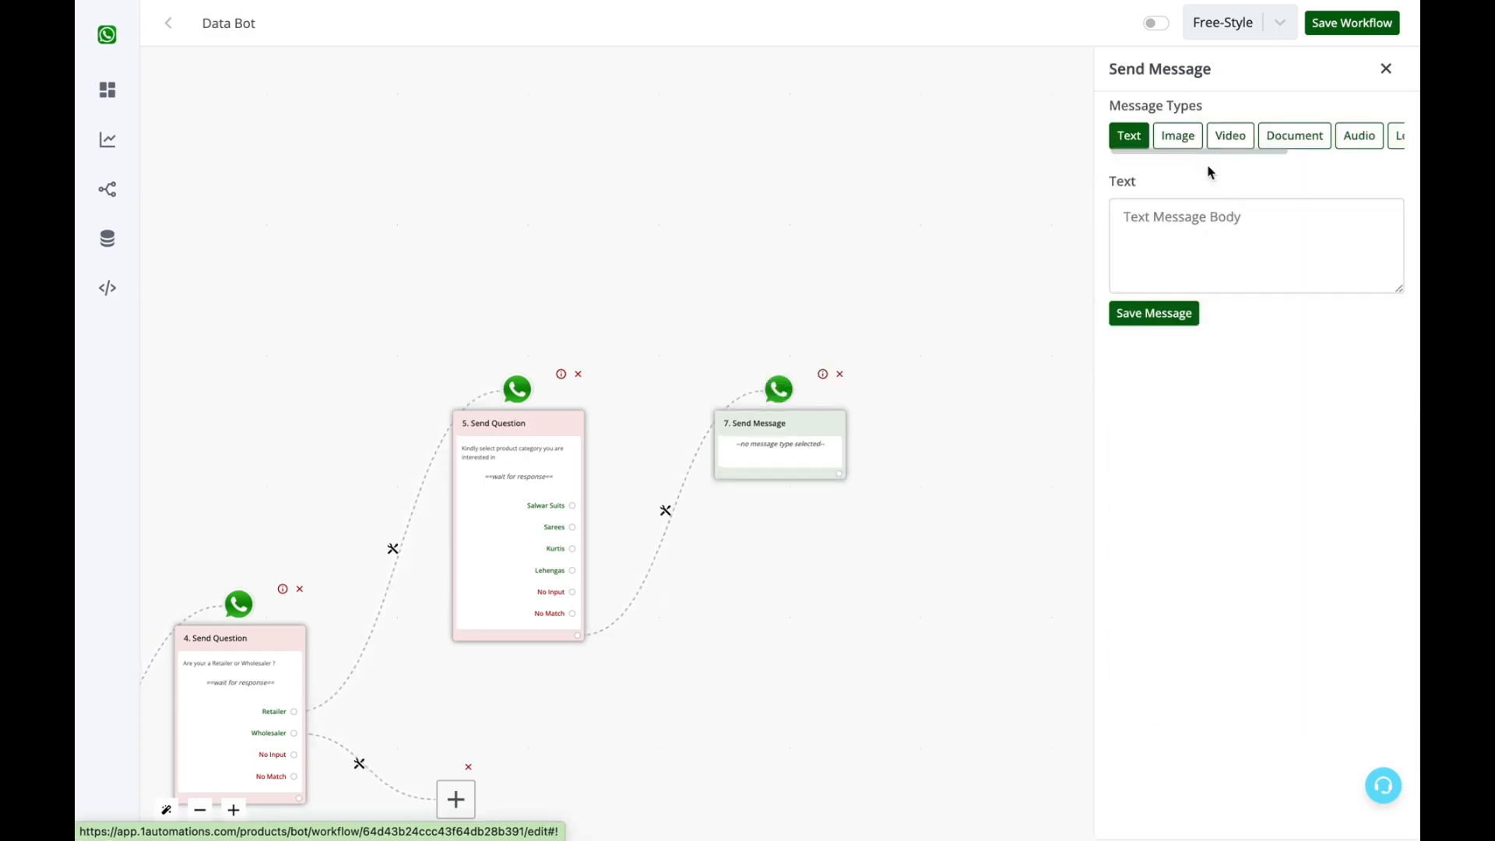
# - Enter "Thanks for your message our sales agent will get in touch with you soon." as the message text and save it
pyautogui.click(1191, 217)
pyautogui.write('Thanks for your message our sales agent will get in touch with you soon.')
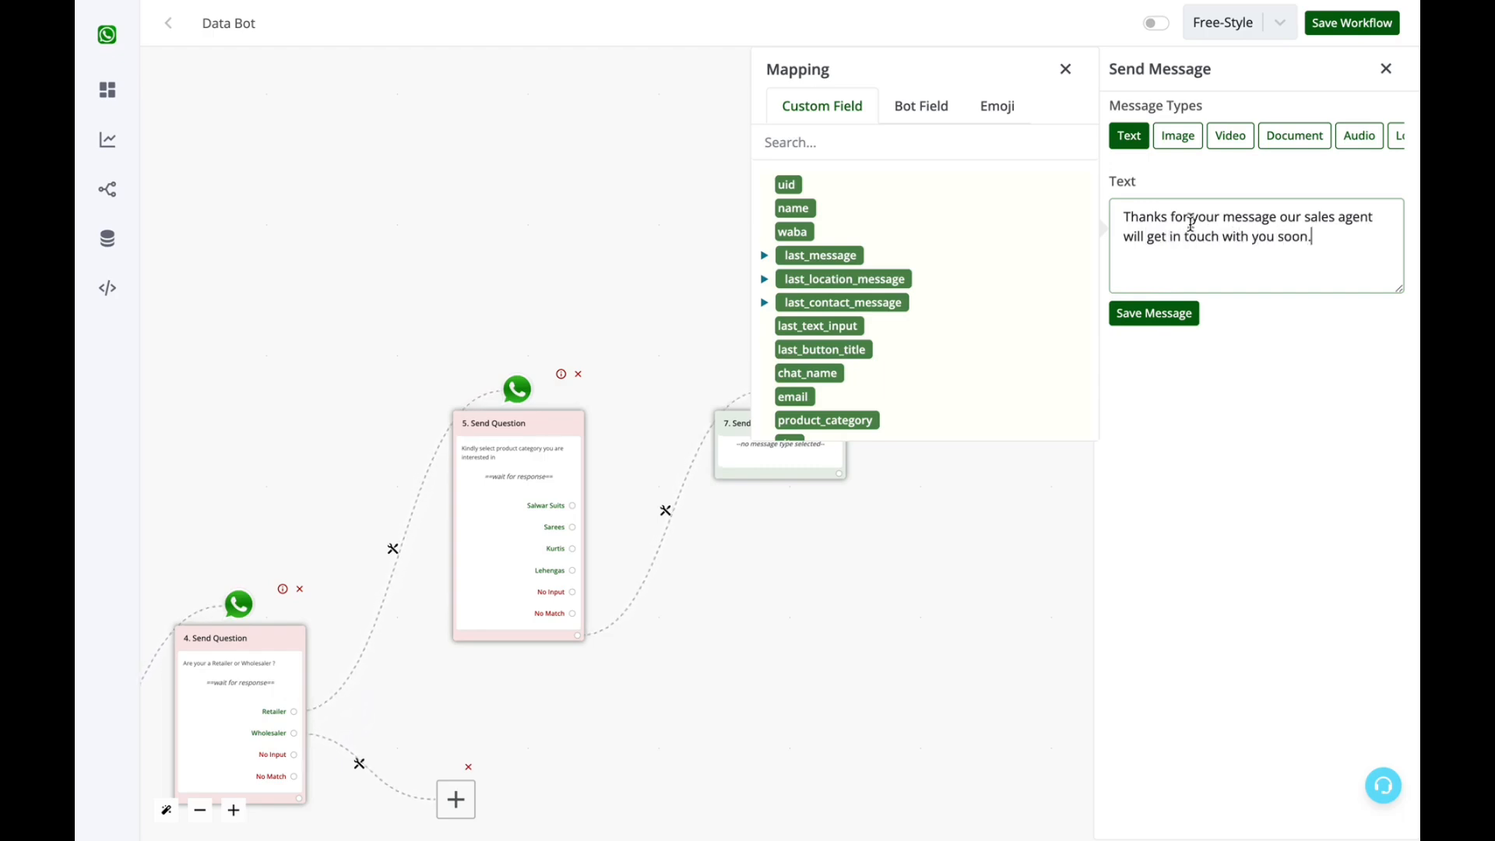
pyautogui.click(1166, 312)
# - Make the Wholesaler branch's next step a text question reading "Kindly enter your gst number"
pyautogui.moveTo(921, 620); pyautogui.dragTo(1100, 479)
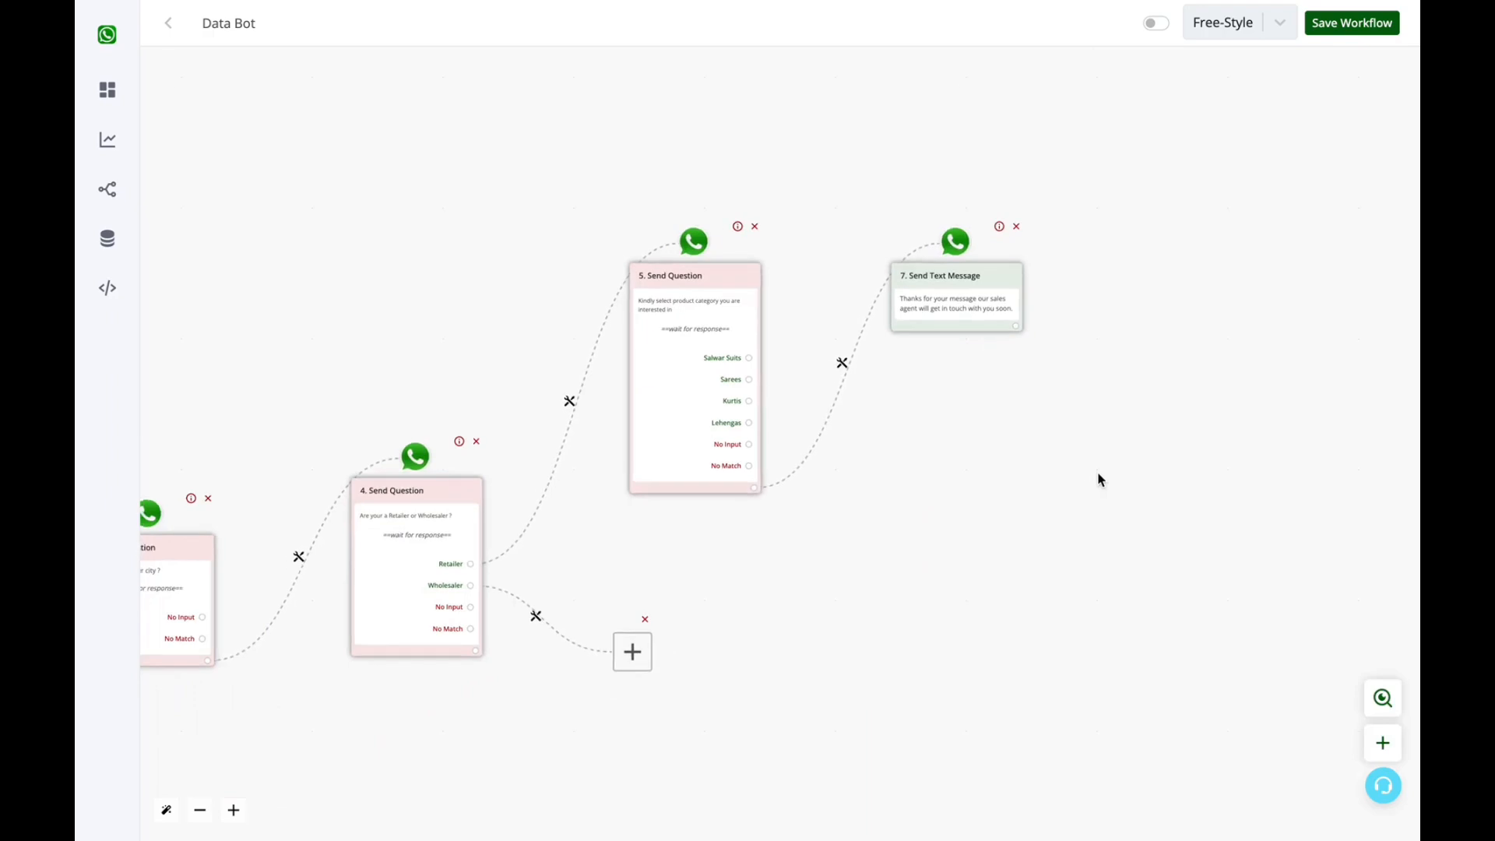
pyautogui.click(632, 652)
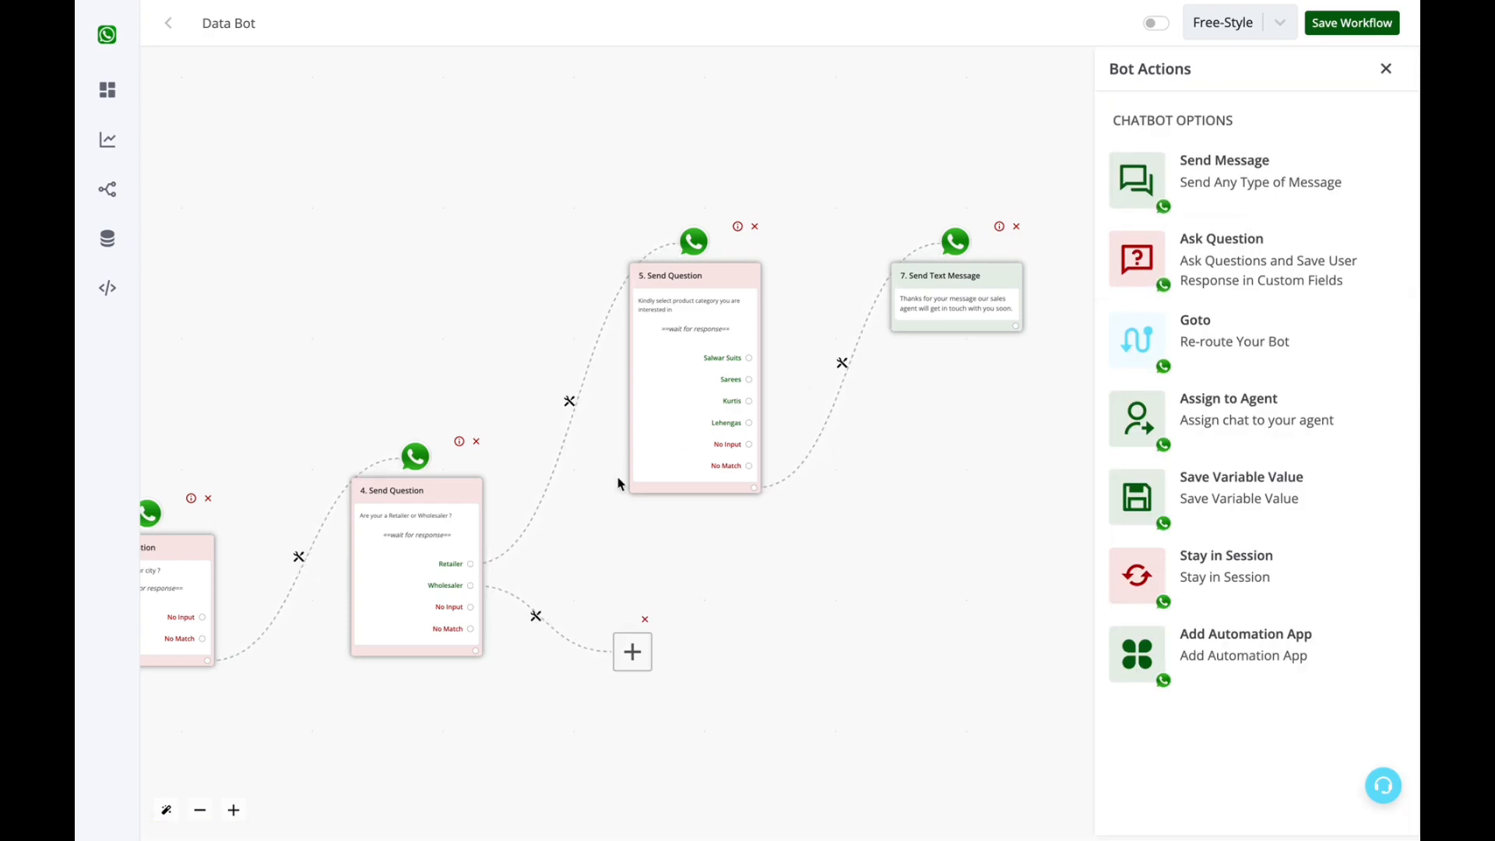
pyautogui.click(1220, 249)
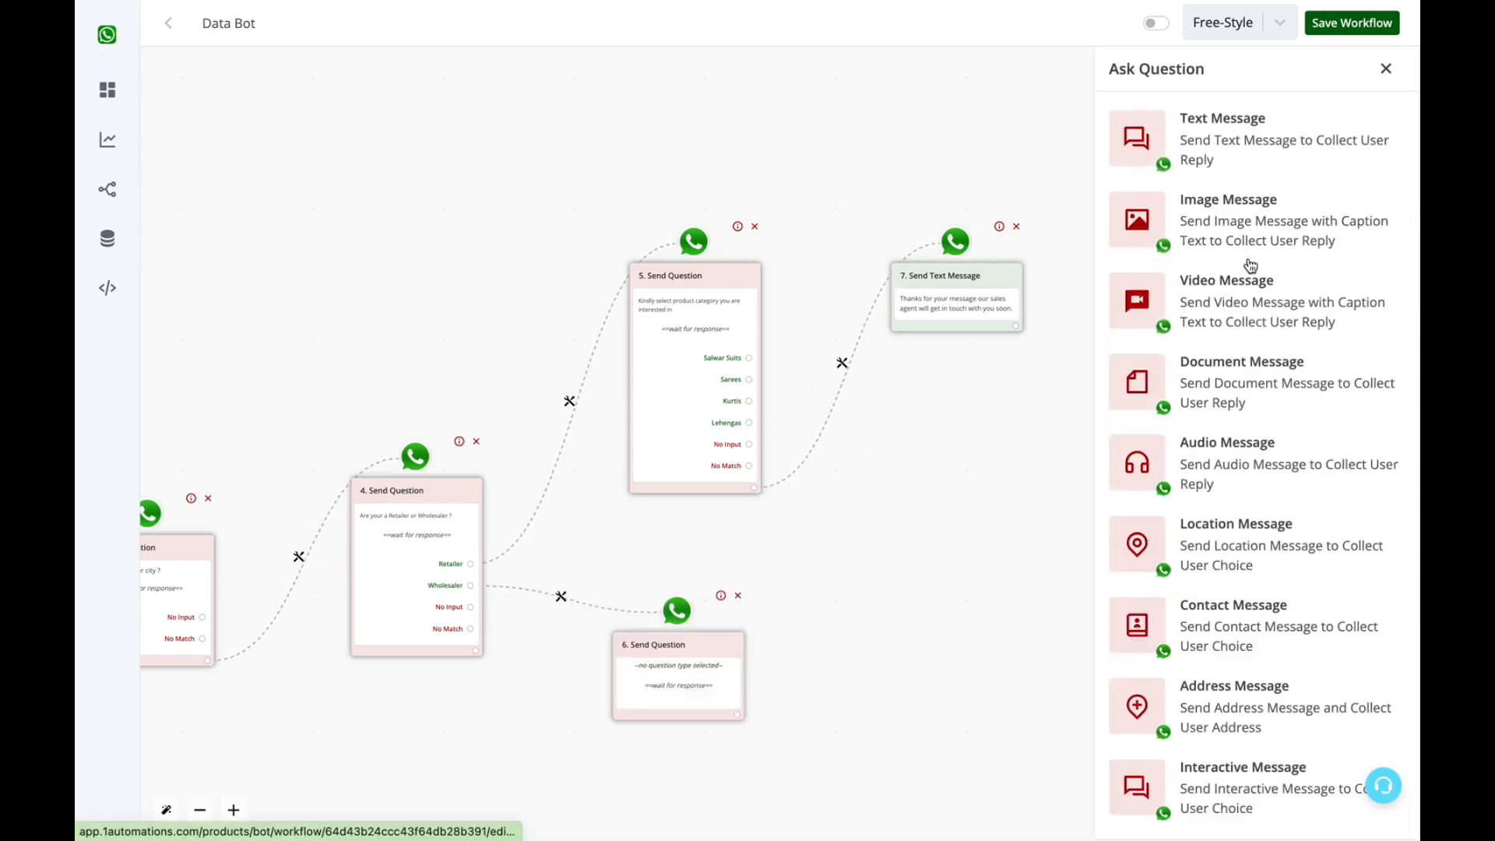
pyautogui.click(1243, 123)
pyautogui.click(1205, 230)
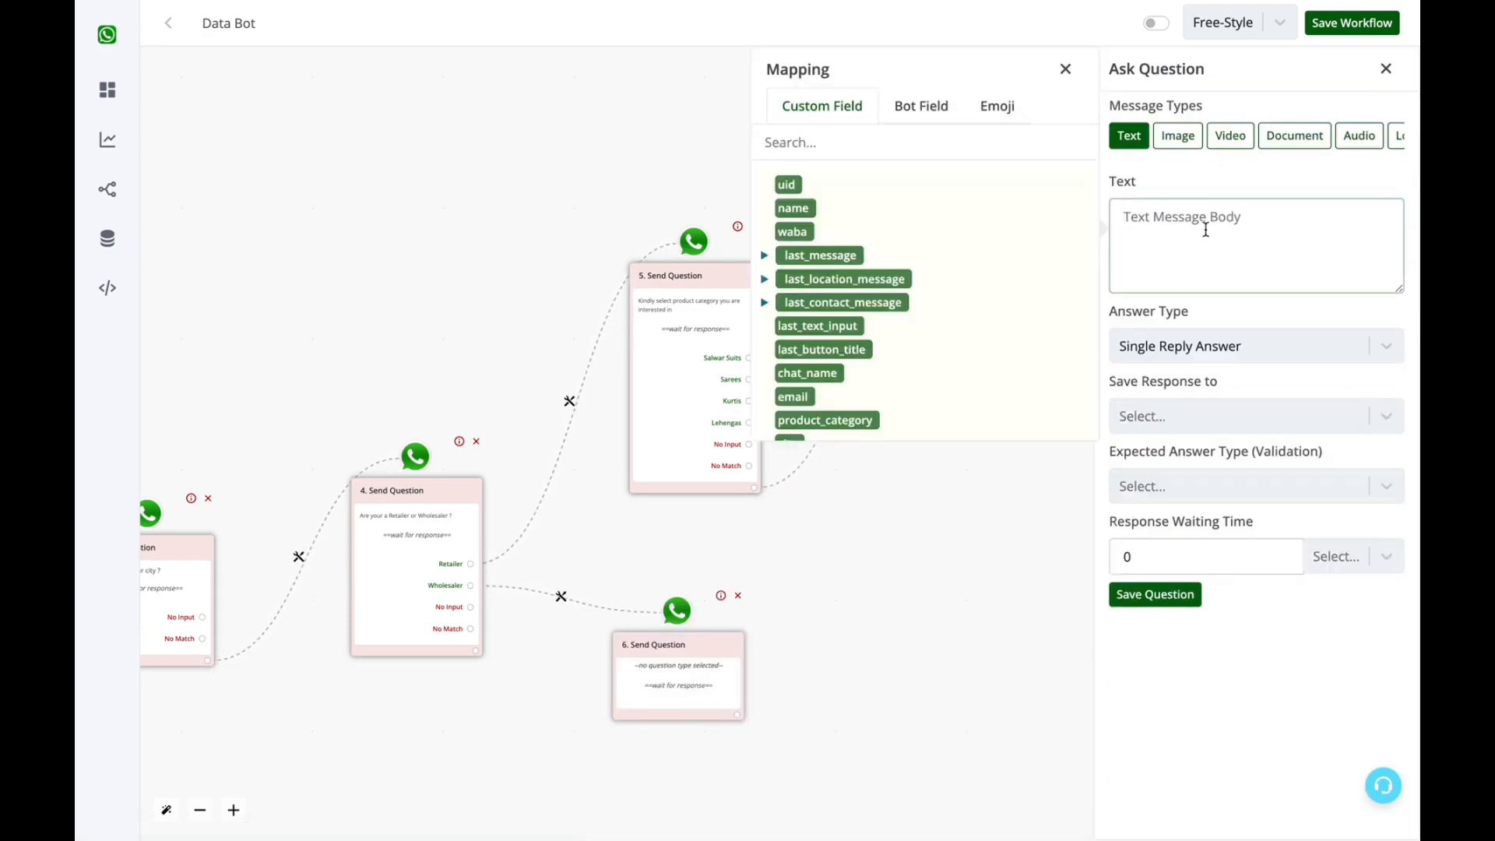
pyautogui.write('Kindly enter your gst number')
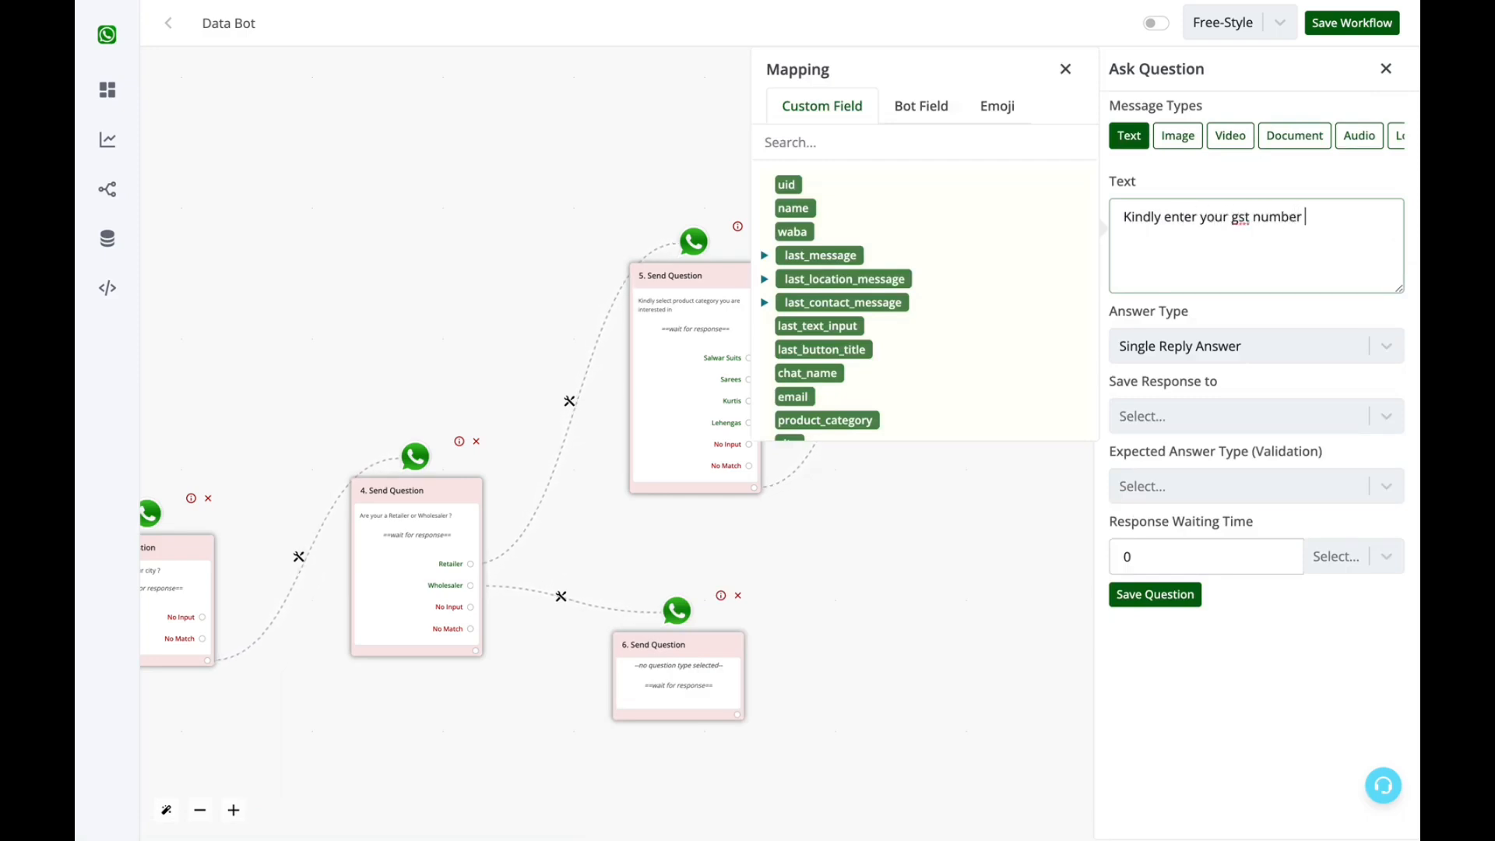
# - Complete the GST question as "Kindly enter your gst number ?" and save it as Single Reply Answer without a response field
pyautogui.click(1187, 416)
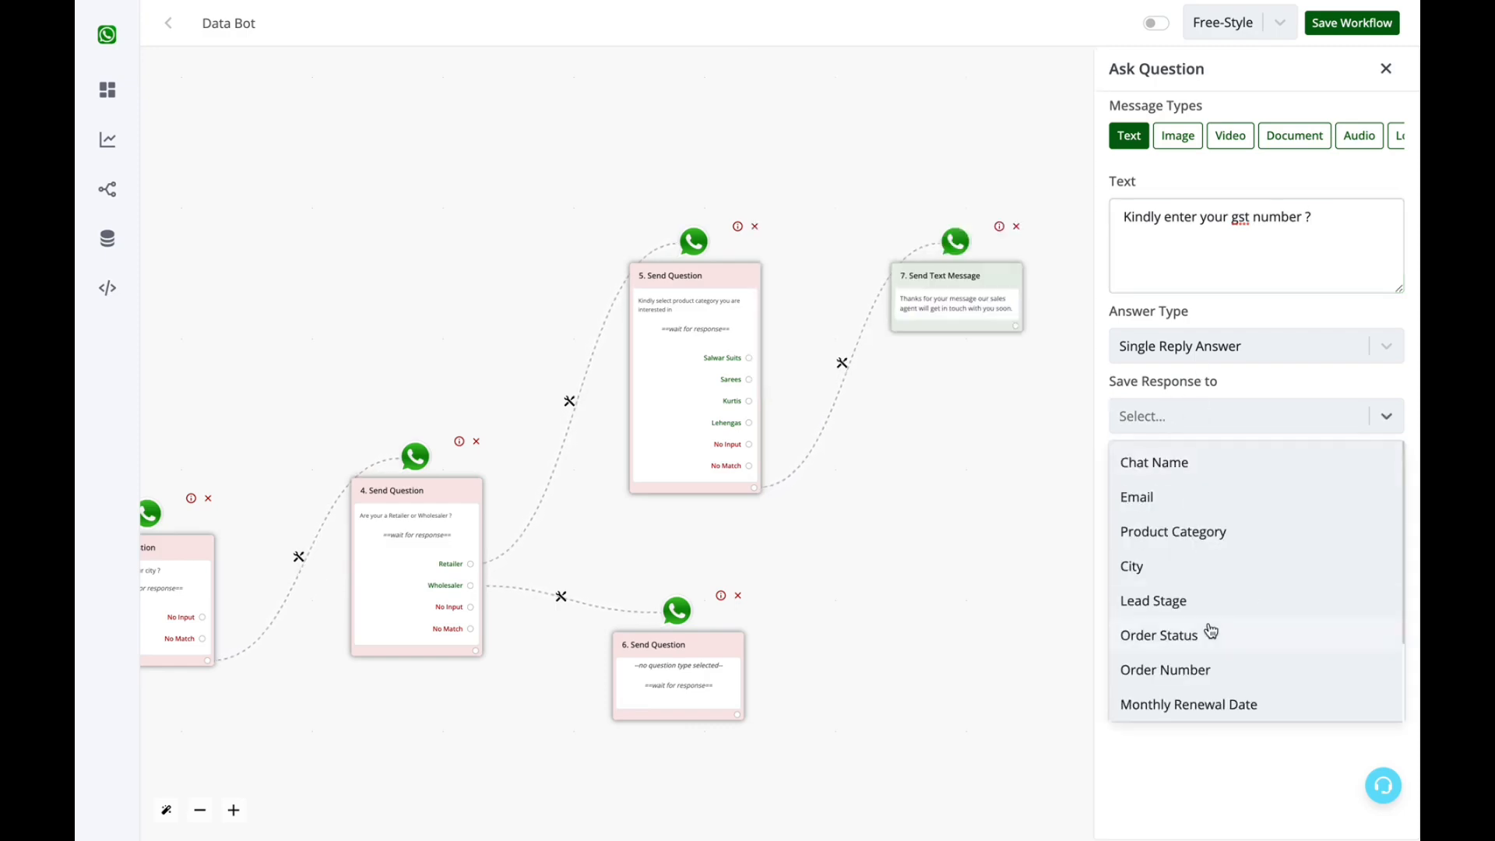
pyautogui.scroll(-2, 1211, 631)
pyautogui.scroll(2, 1209, 629)
pyautogui.scroll(-2, 1215, 622)
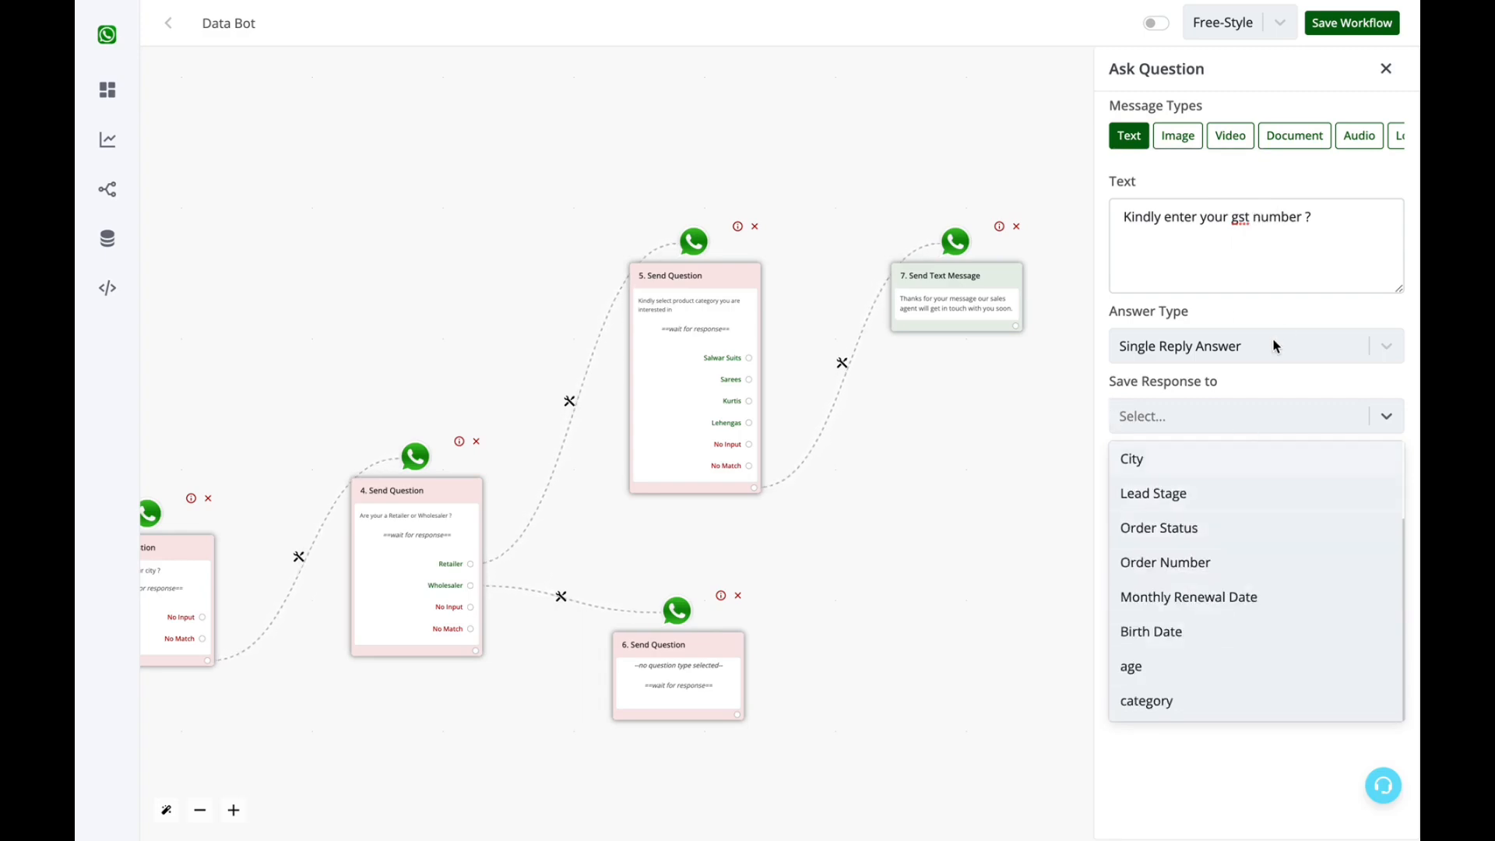
pyautogui.click(1306, 264)
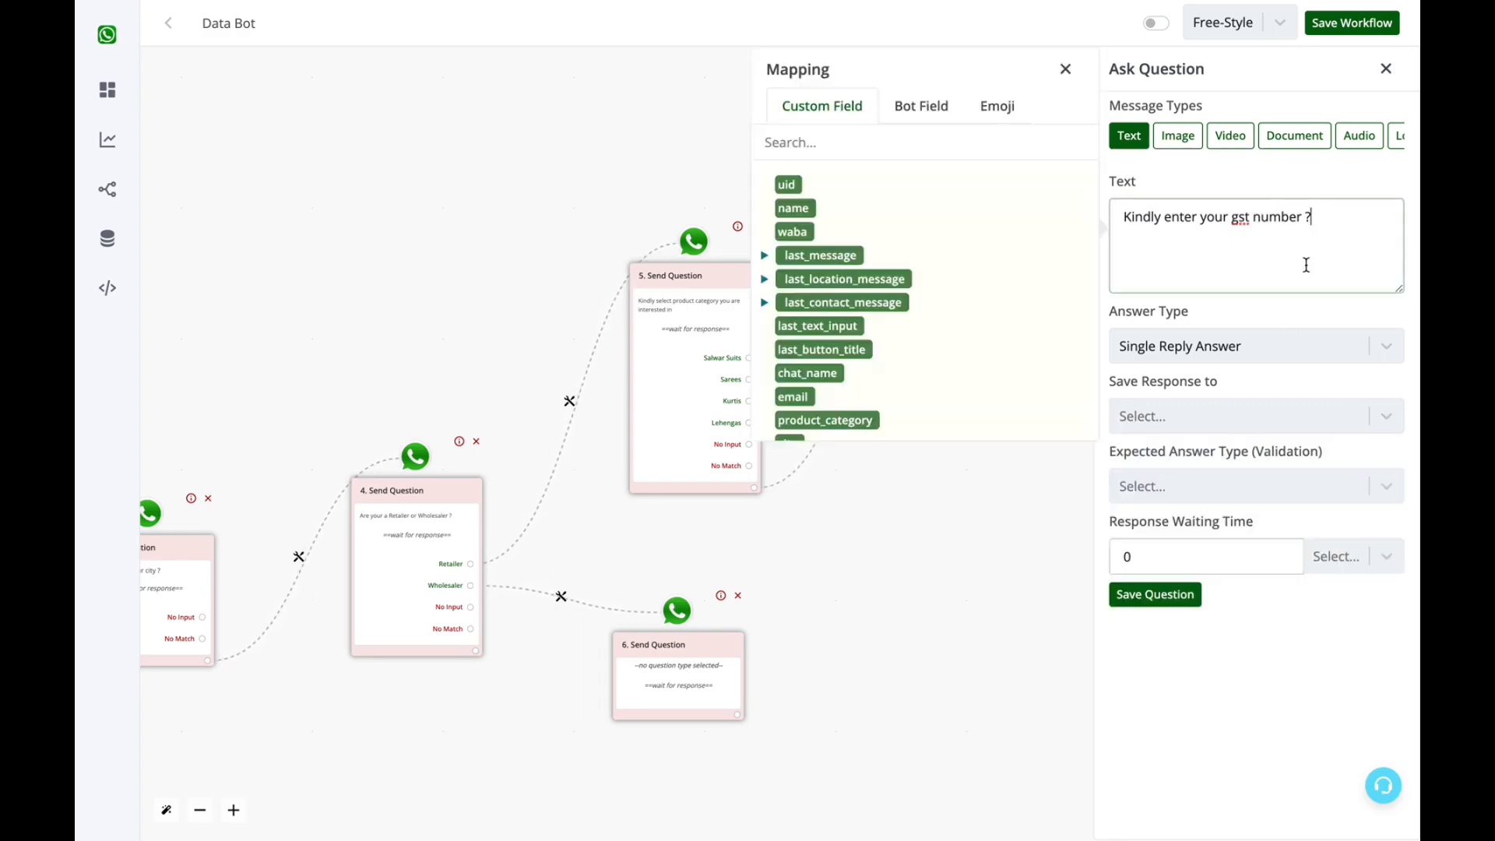
pyautogui.click(1065, 69)
pyautogui.click(1138, 595)
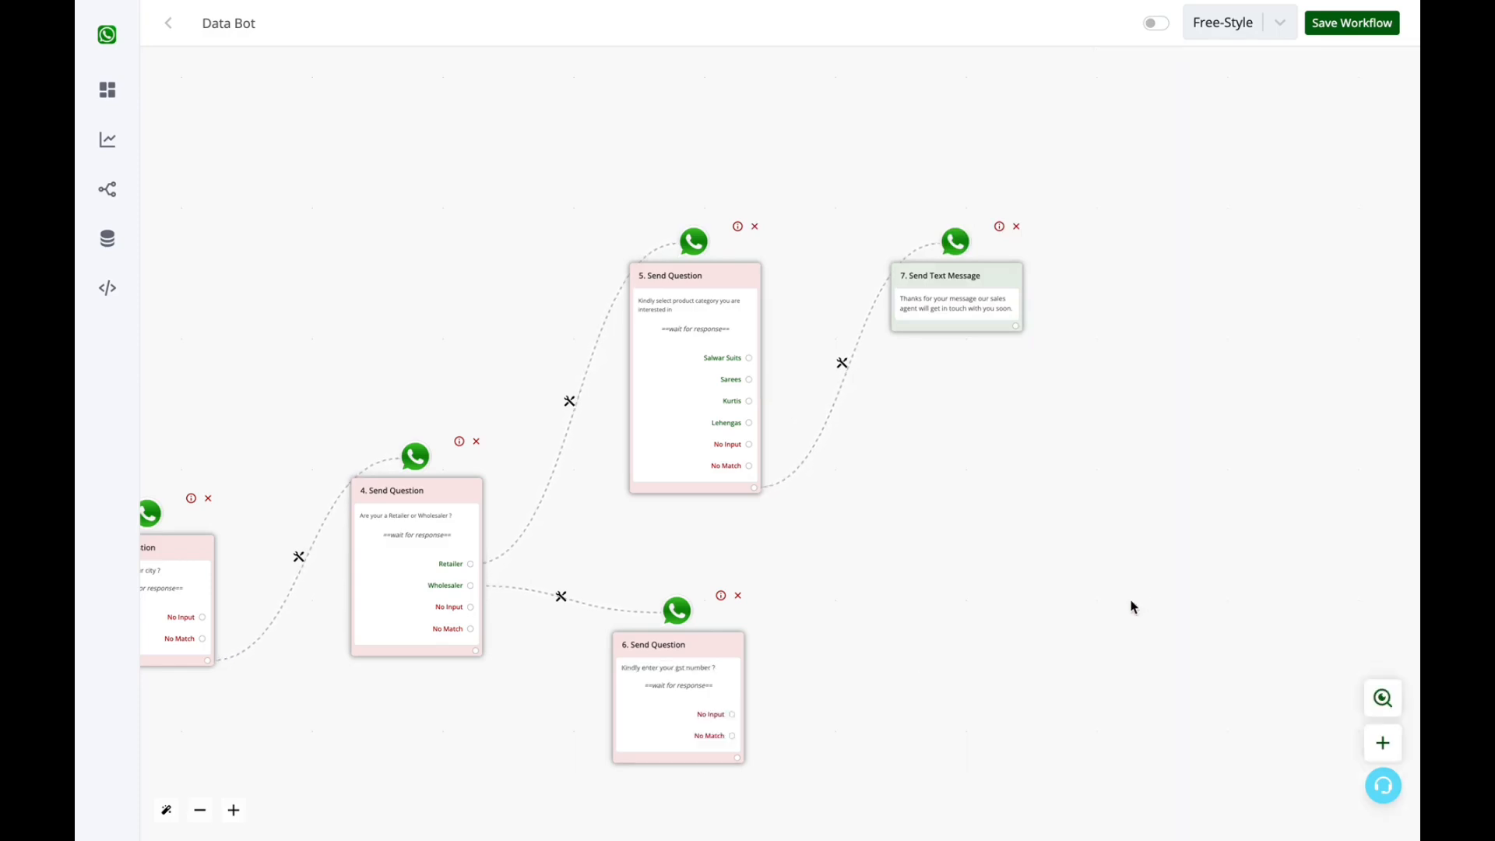
# - Save the workflow and check the GST number question's settings
pyautogui.click(1358, 24)
pyautogui.click(667, 656)
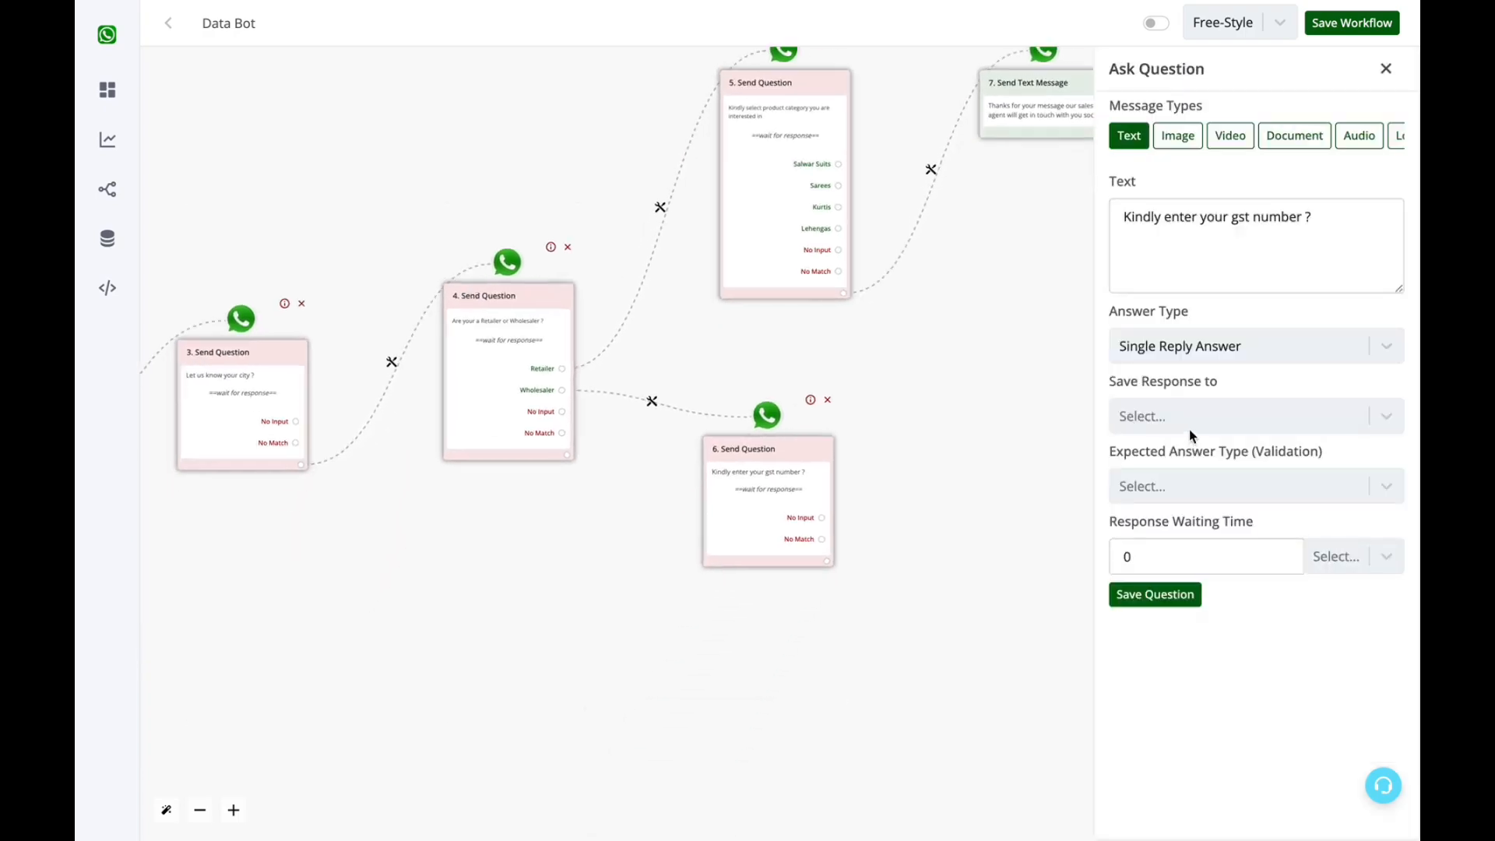
pyautogui.click(1384, 71)
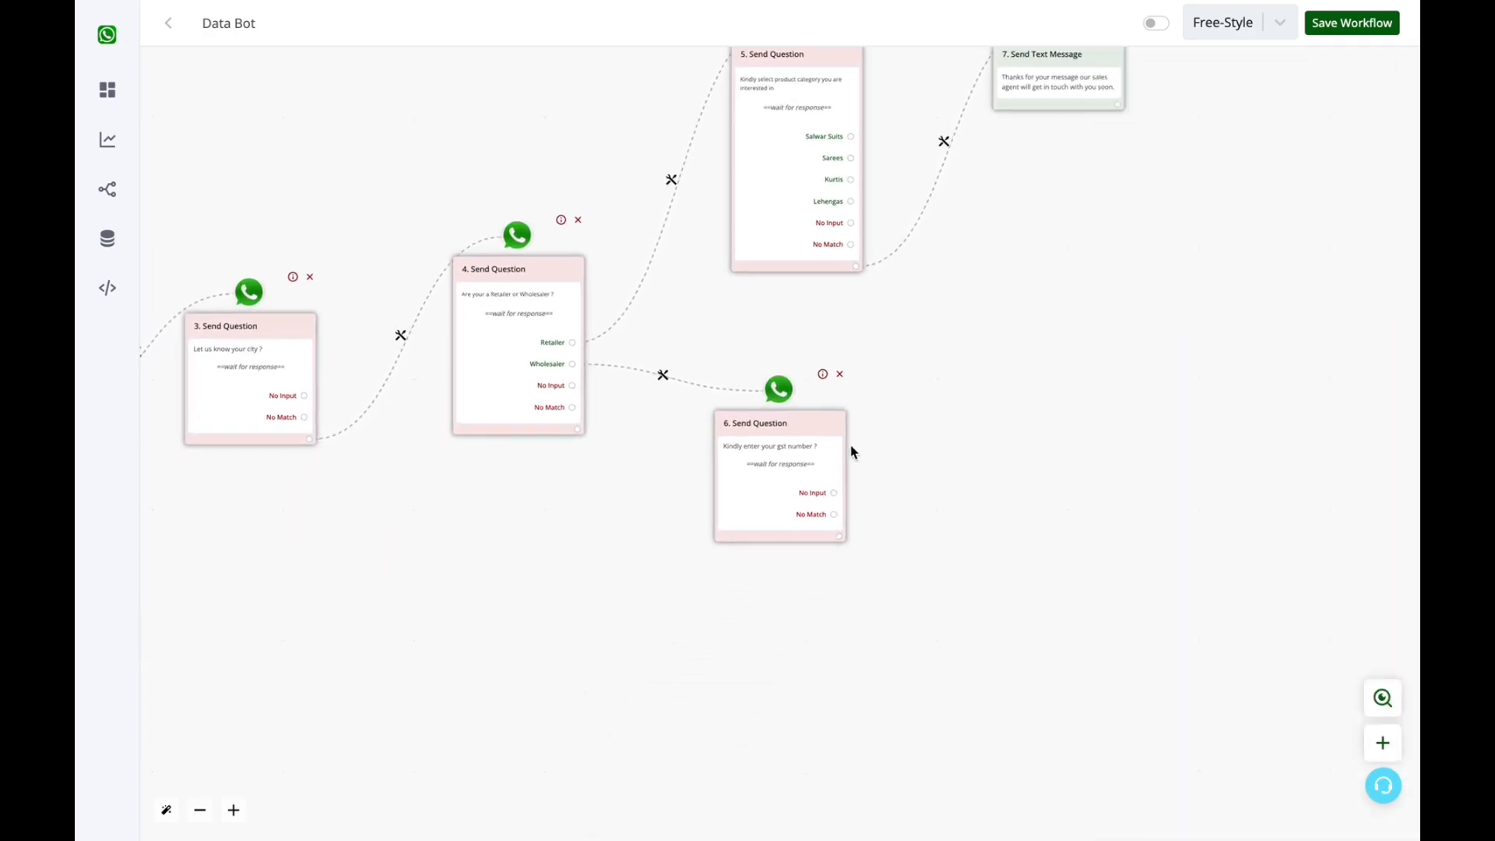
# - Add a text message step from the common output of the GST number question
pyautogui.moveTo(912, 387); pyautogui.dragTo(1156, 448)
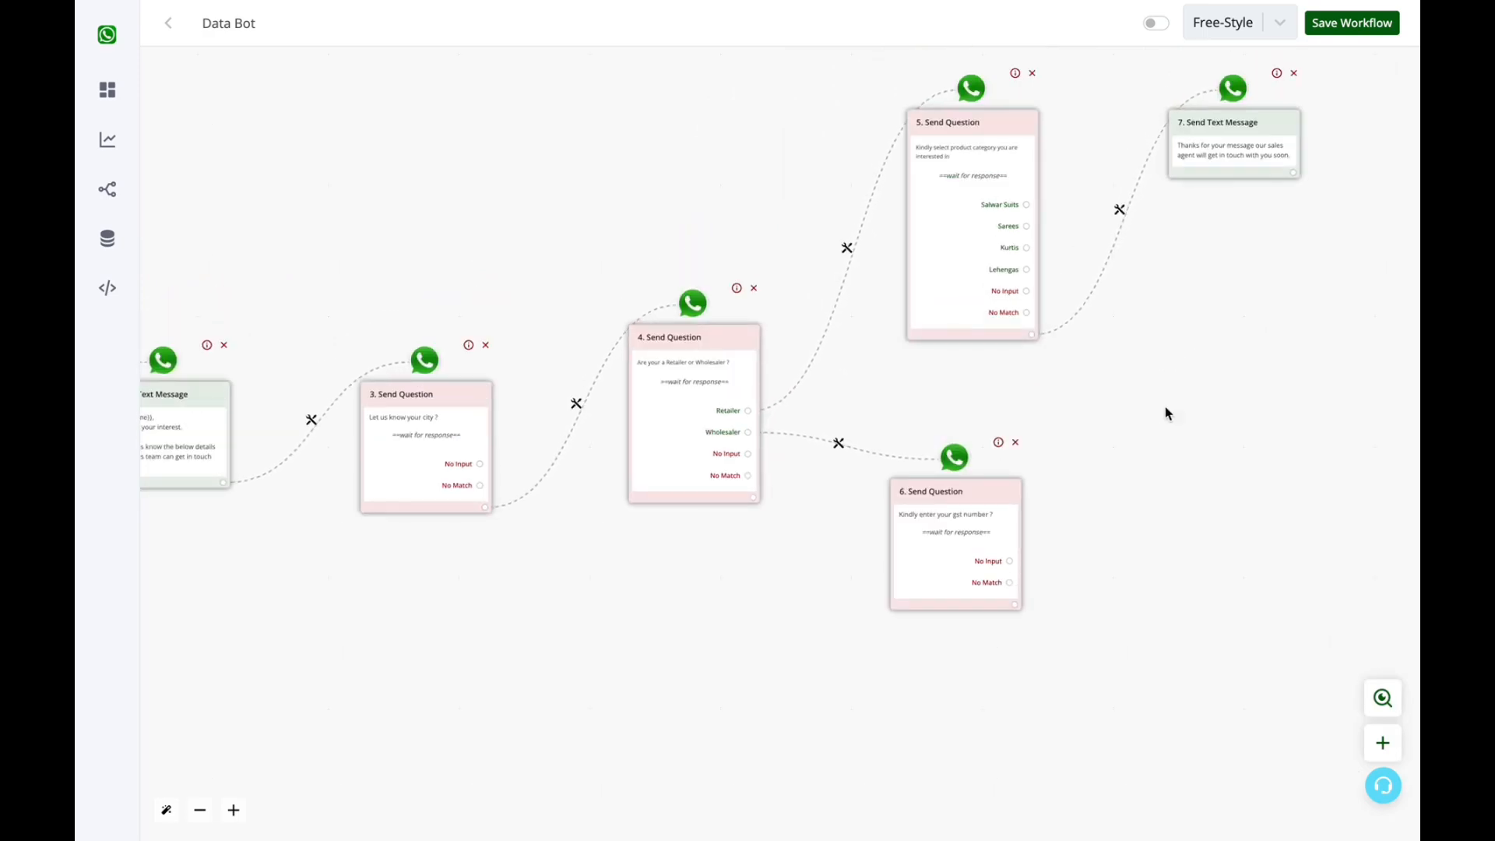
pyautogui.click(1016, 607)
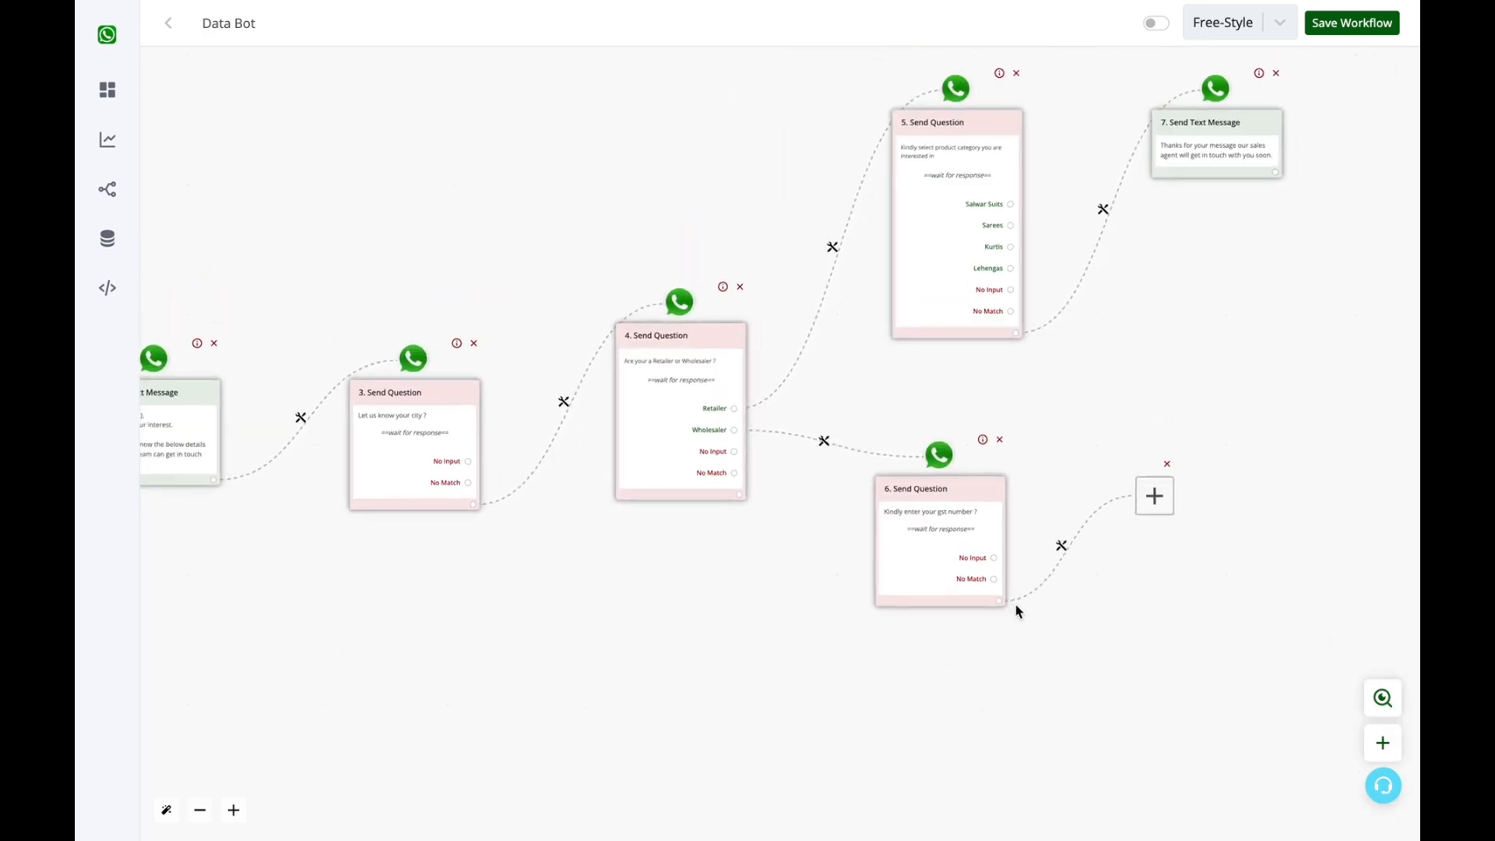
pyautogui.click(749, 449)
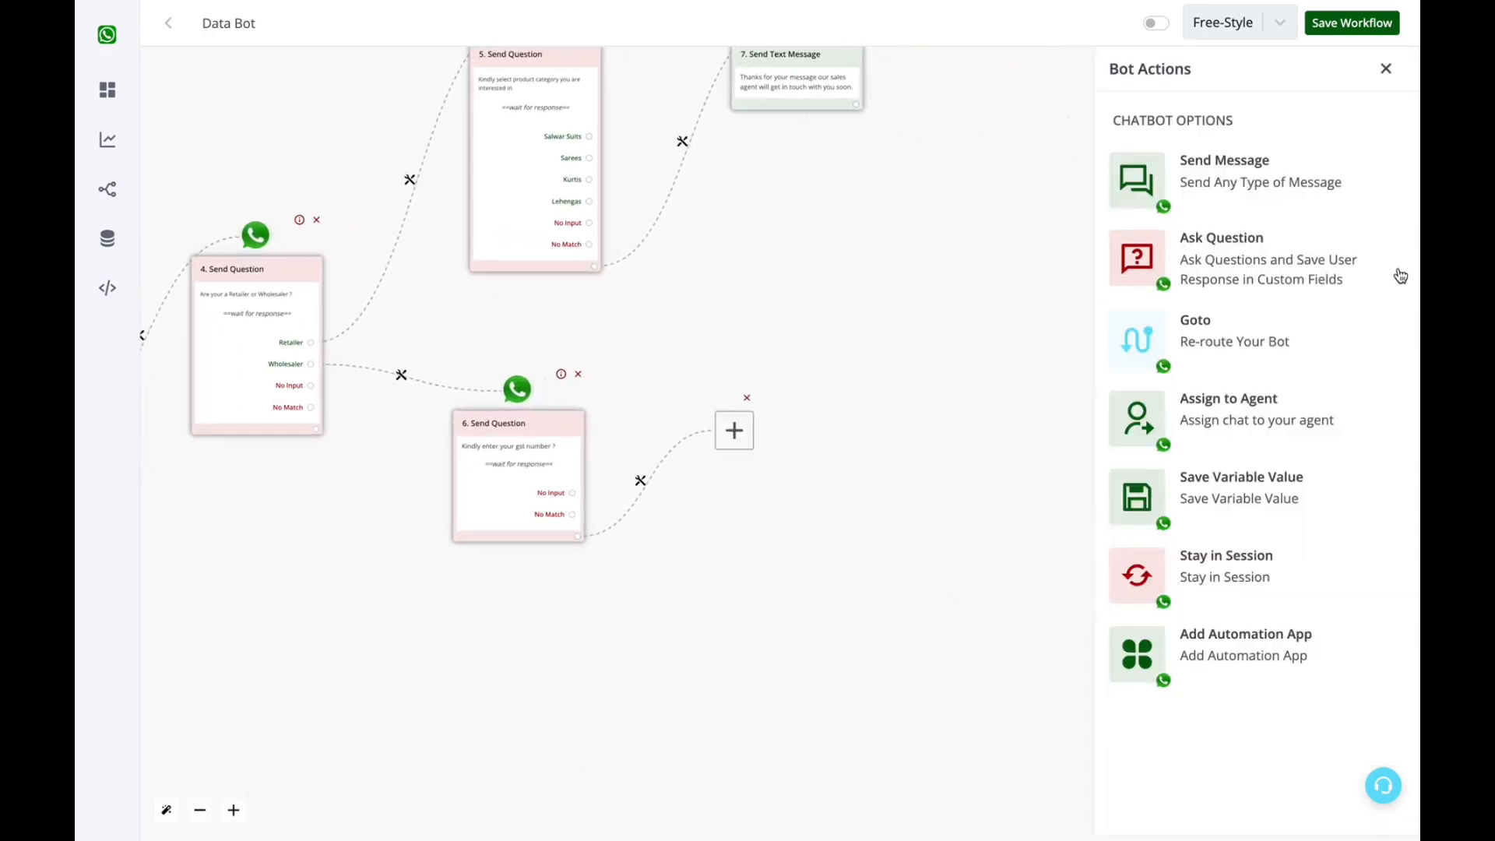
pyautogui.click(1318, 174)
pyautogui.click(1293, 161)
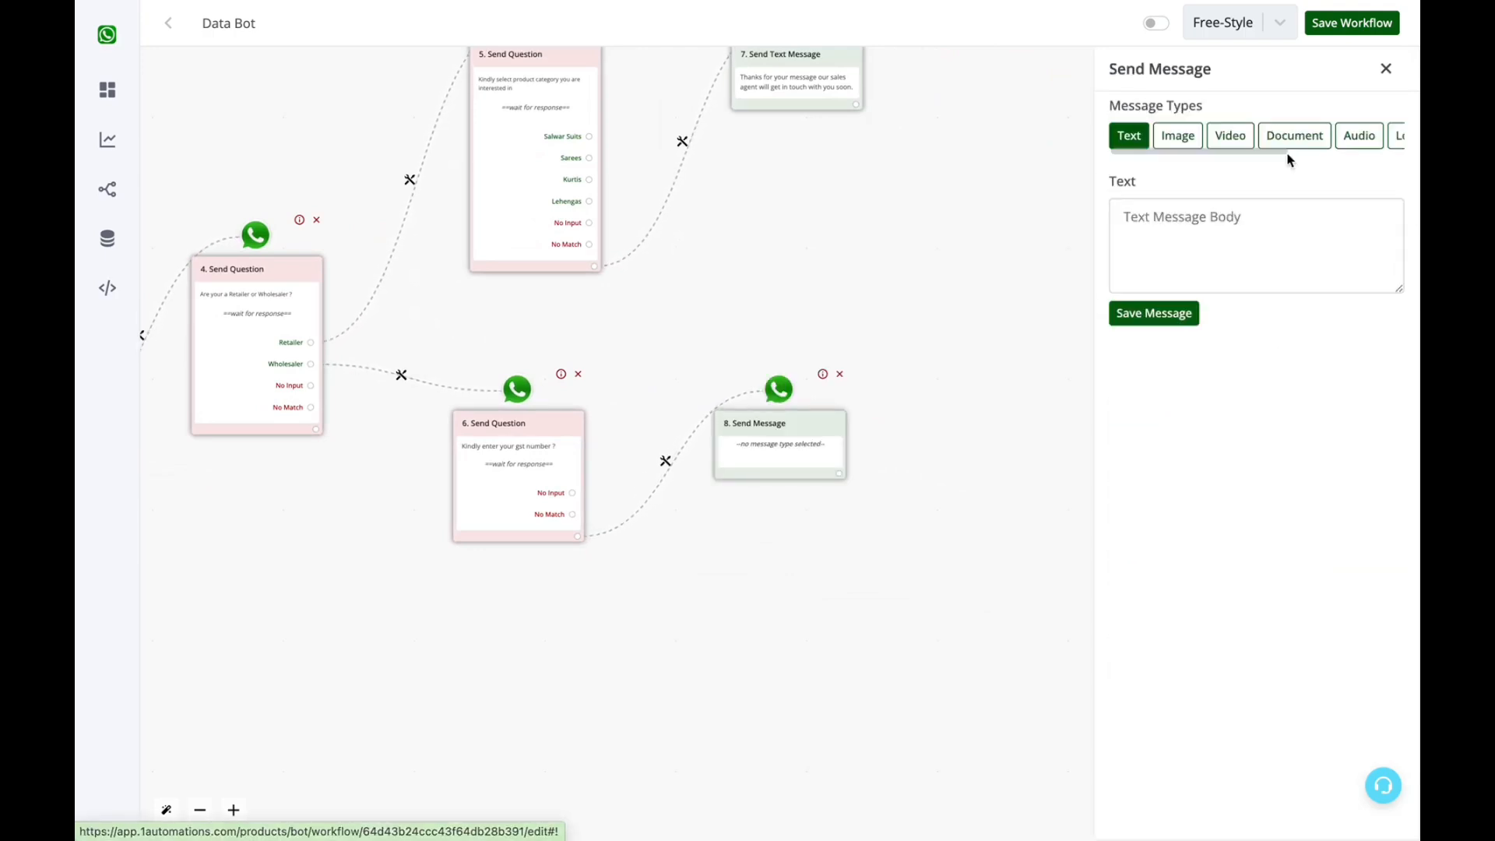
# - Enter "Thanks for your message, our team will get in touch with you soon." as the Wholesaler branch's message and save it
pyautogui.click(1174, 237)
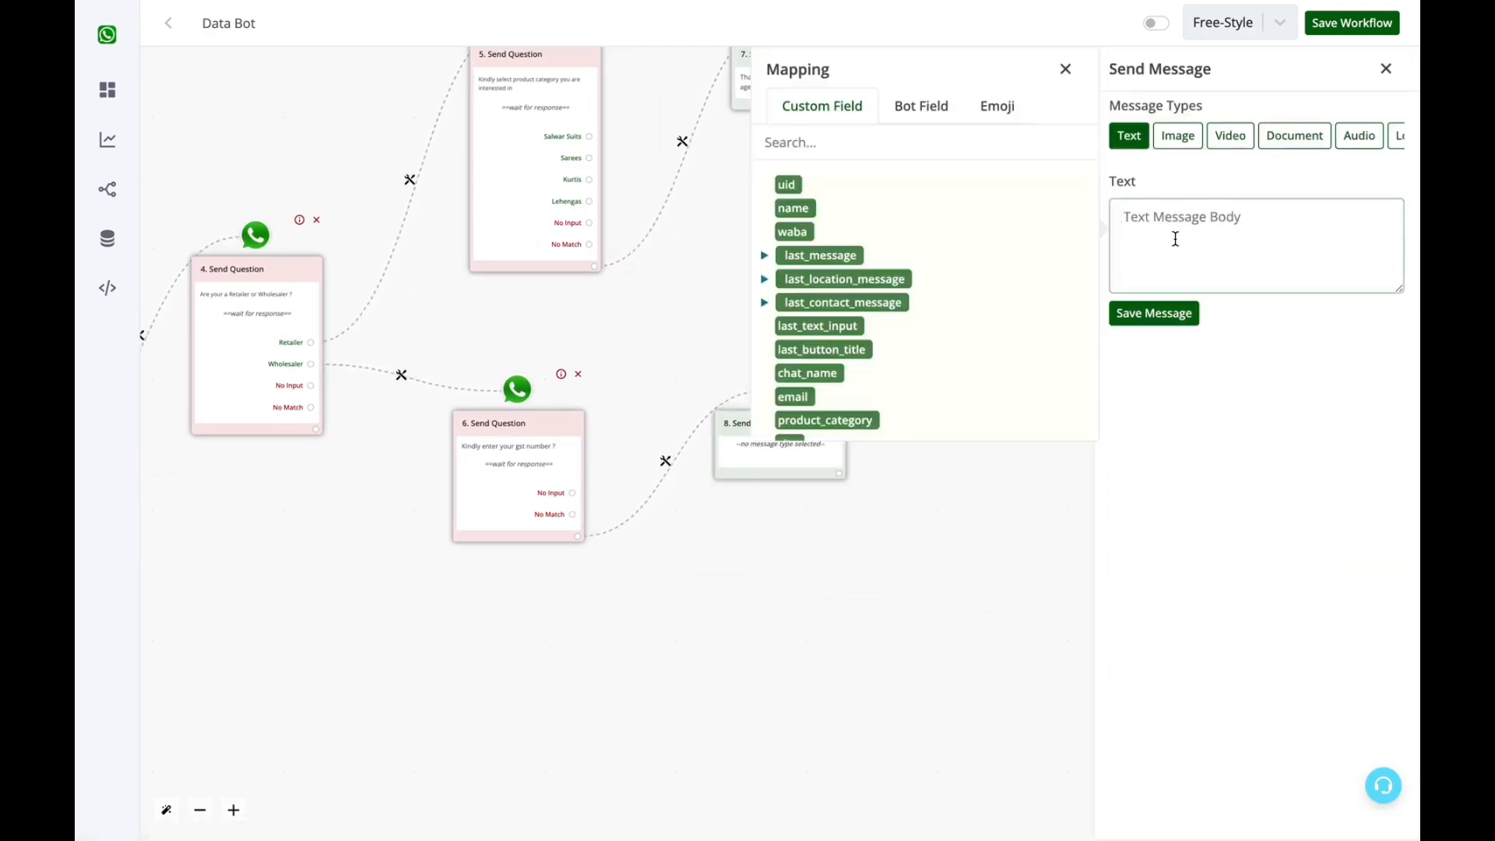
pyautogui.write('Th')
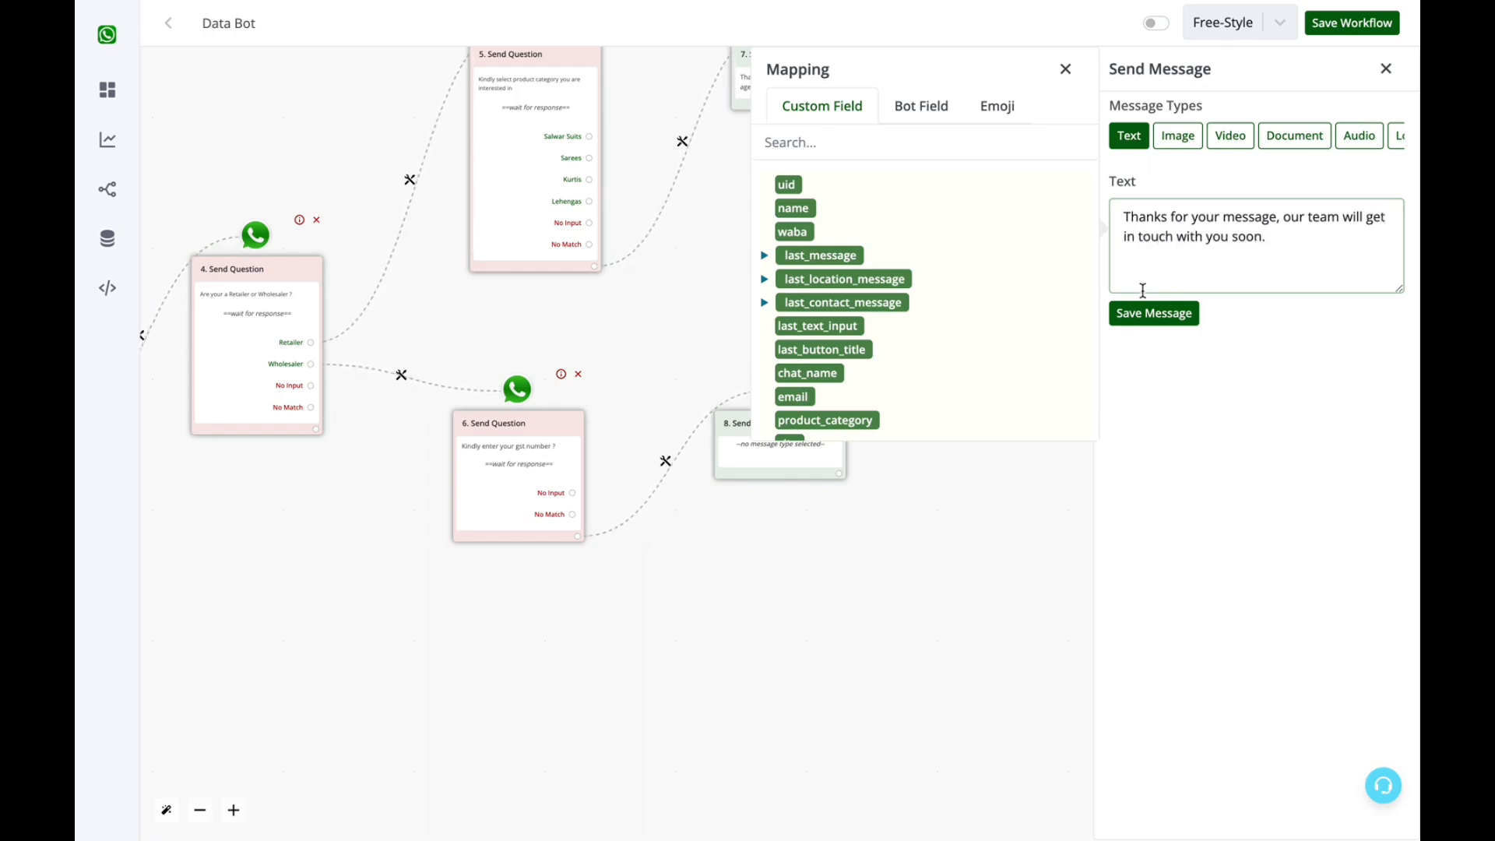
pyautogui.click(1160, 316)
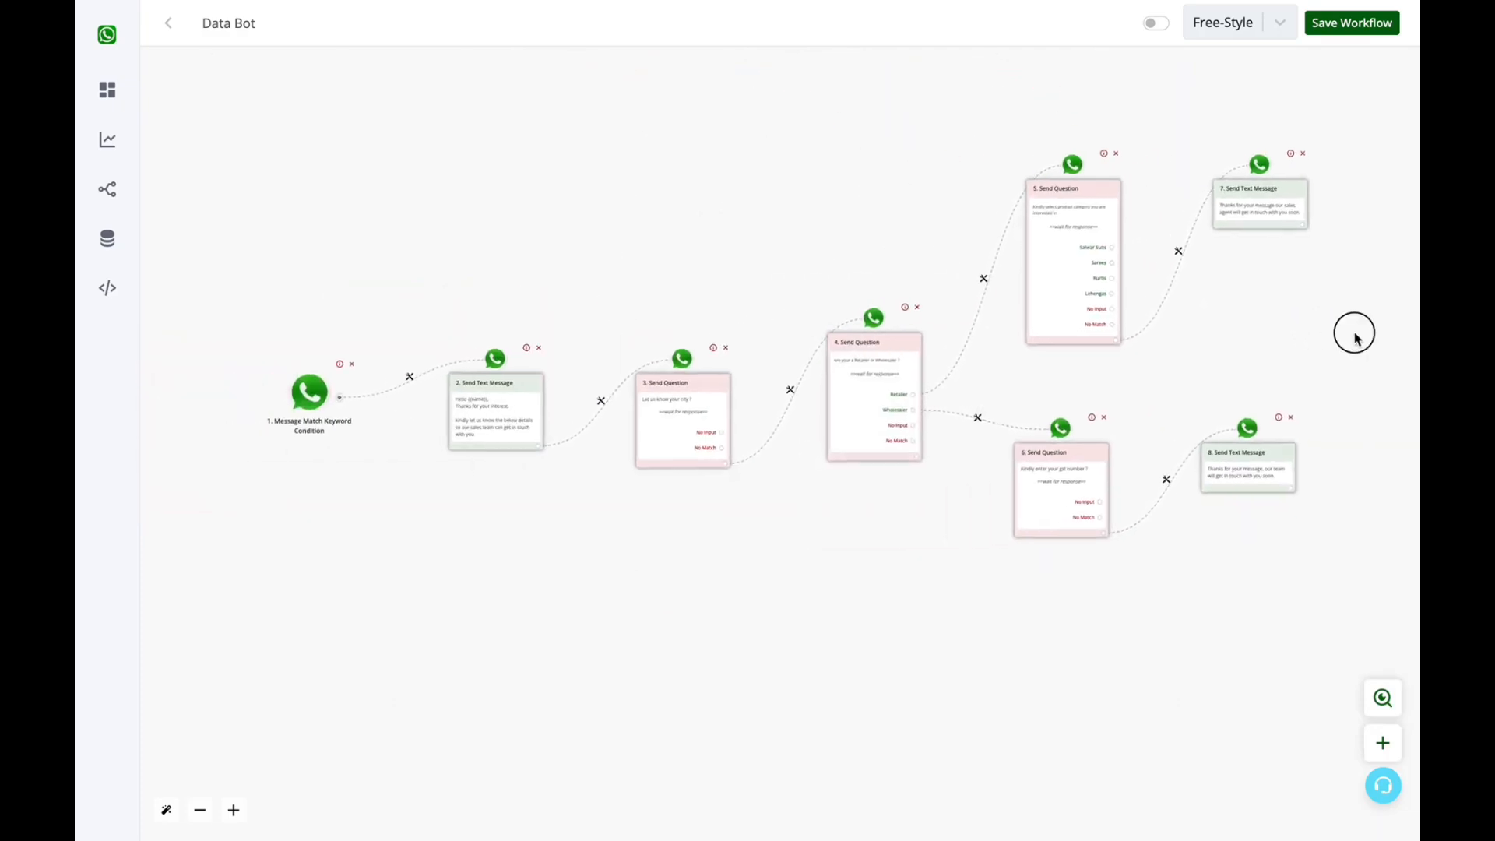
# - Add an Assign to Agent step after the Retailer branch's thank-you message
pyautogui.moveTo(1355, 339); pyautogui.dragTo(1247, 344)
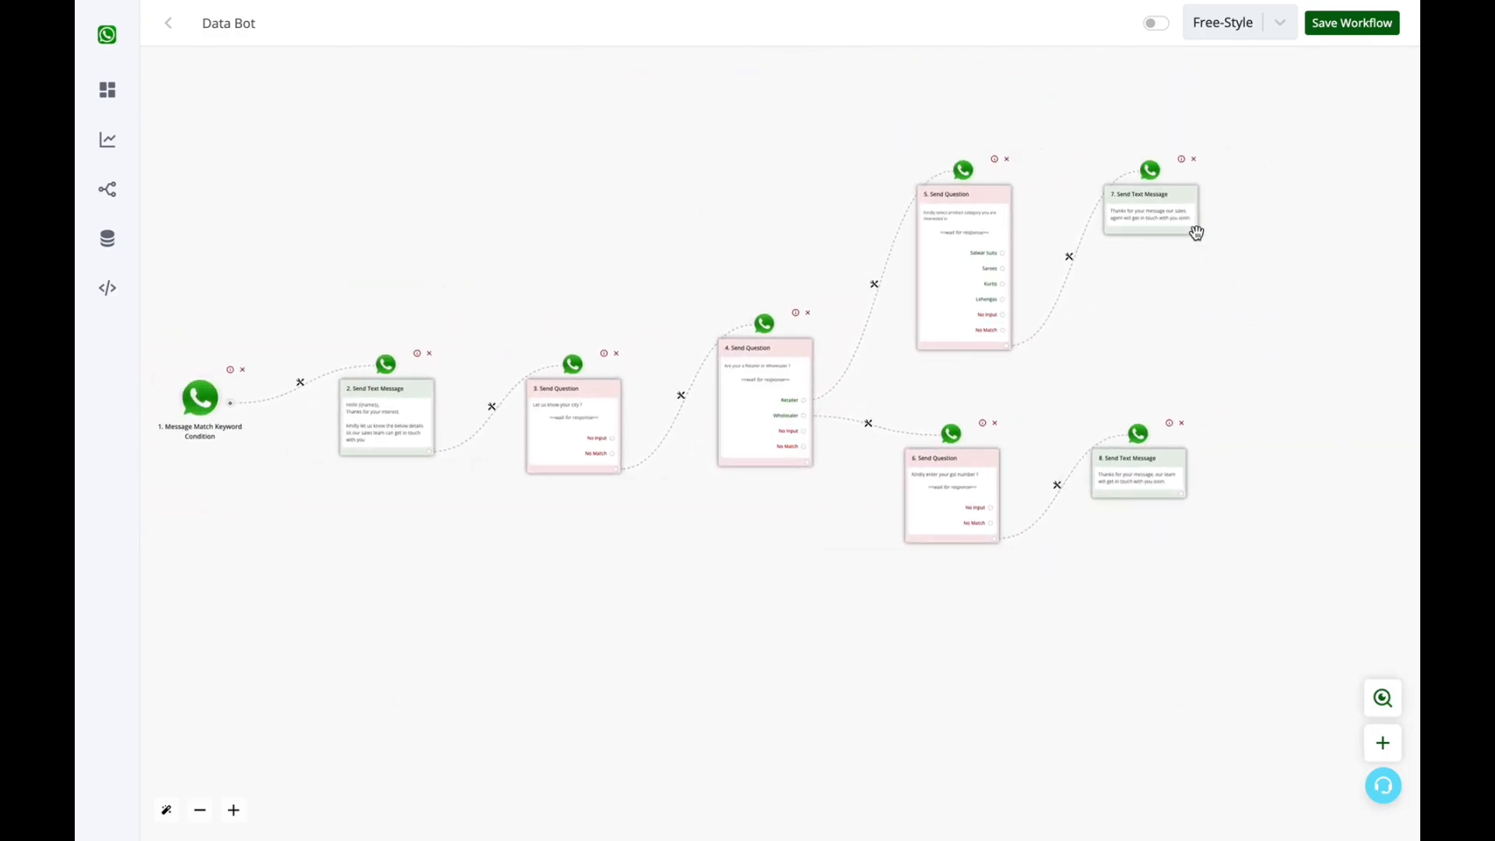
pyautogui.moveTo(1219, 292); pyautogui.dragTo(1200, 293)
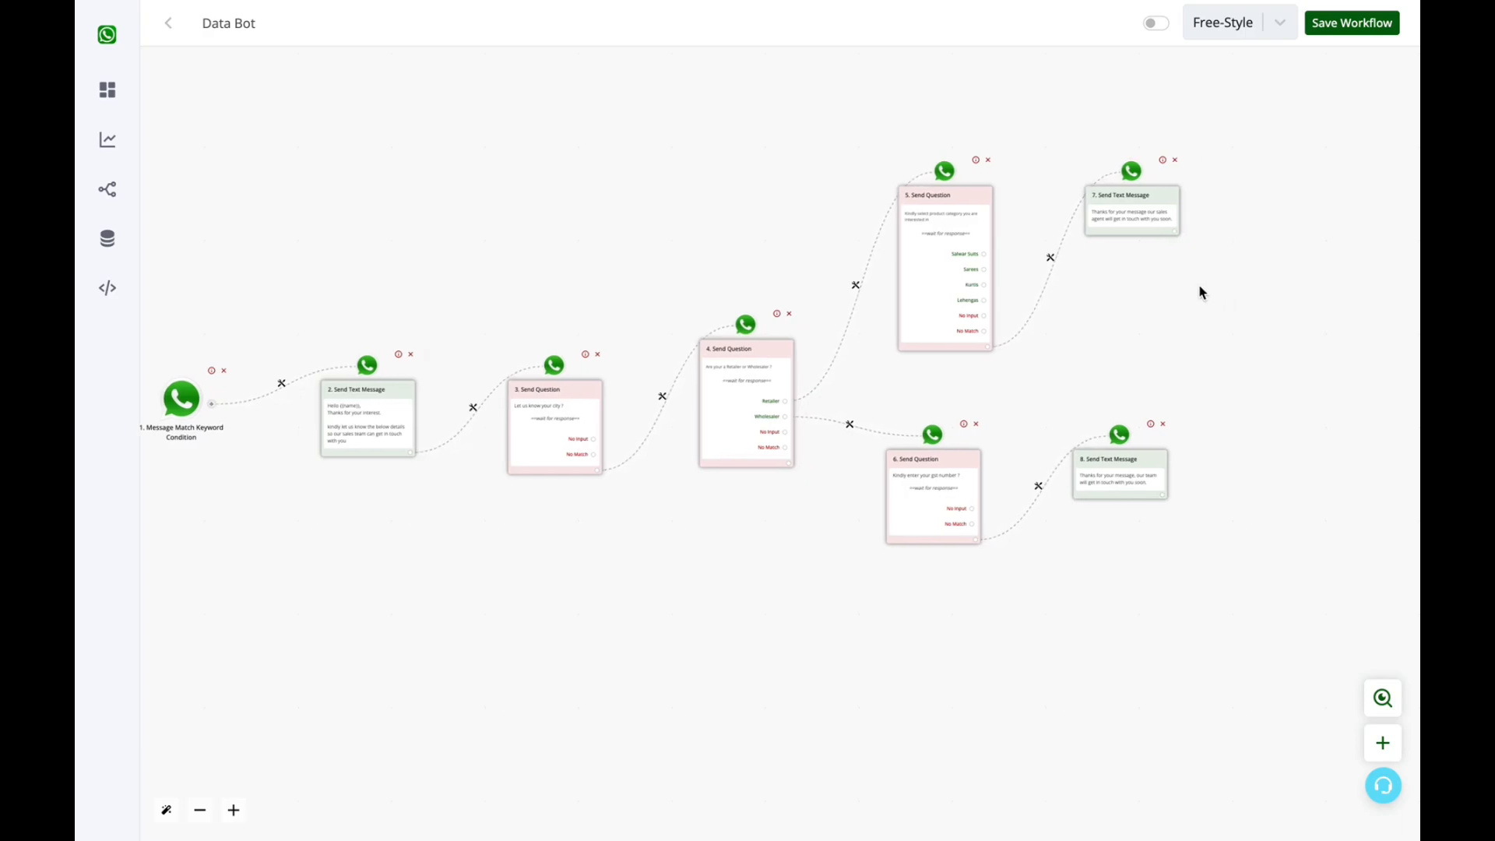
pyautogui.click(1173, 232)
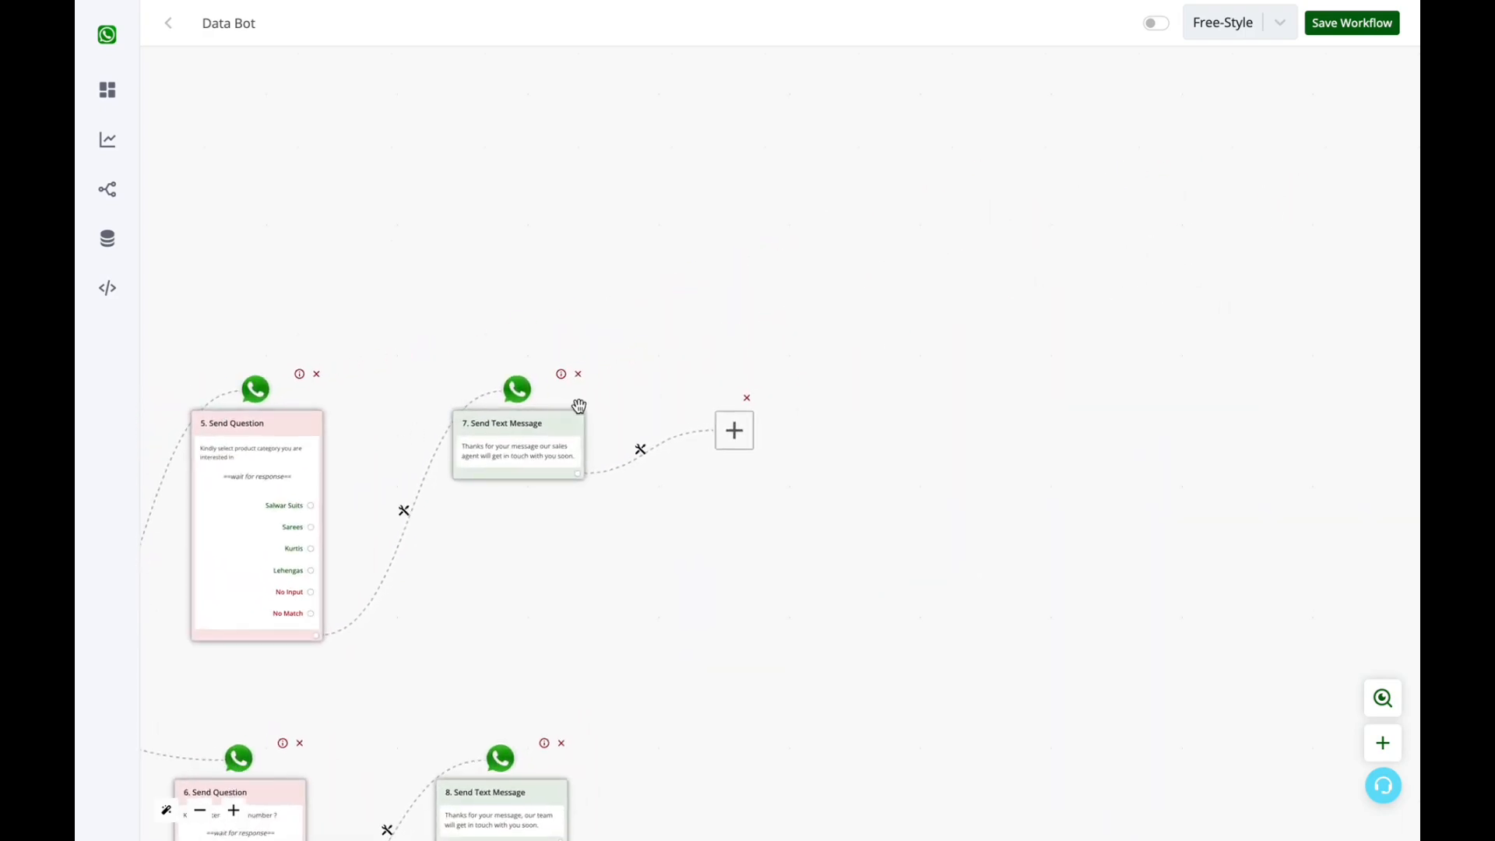
pyautogui.click(1101, 335)
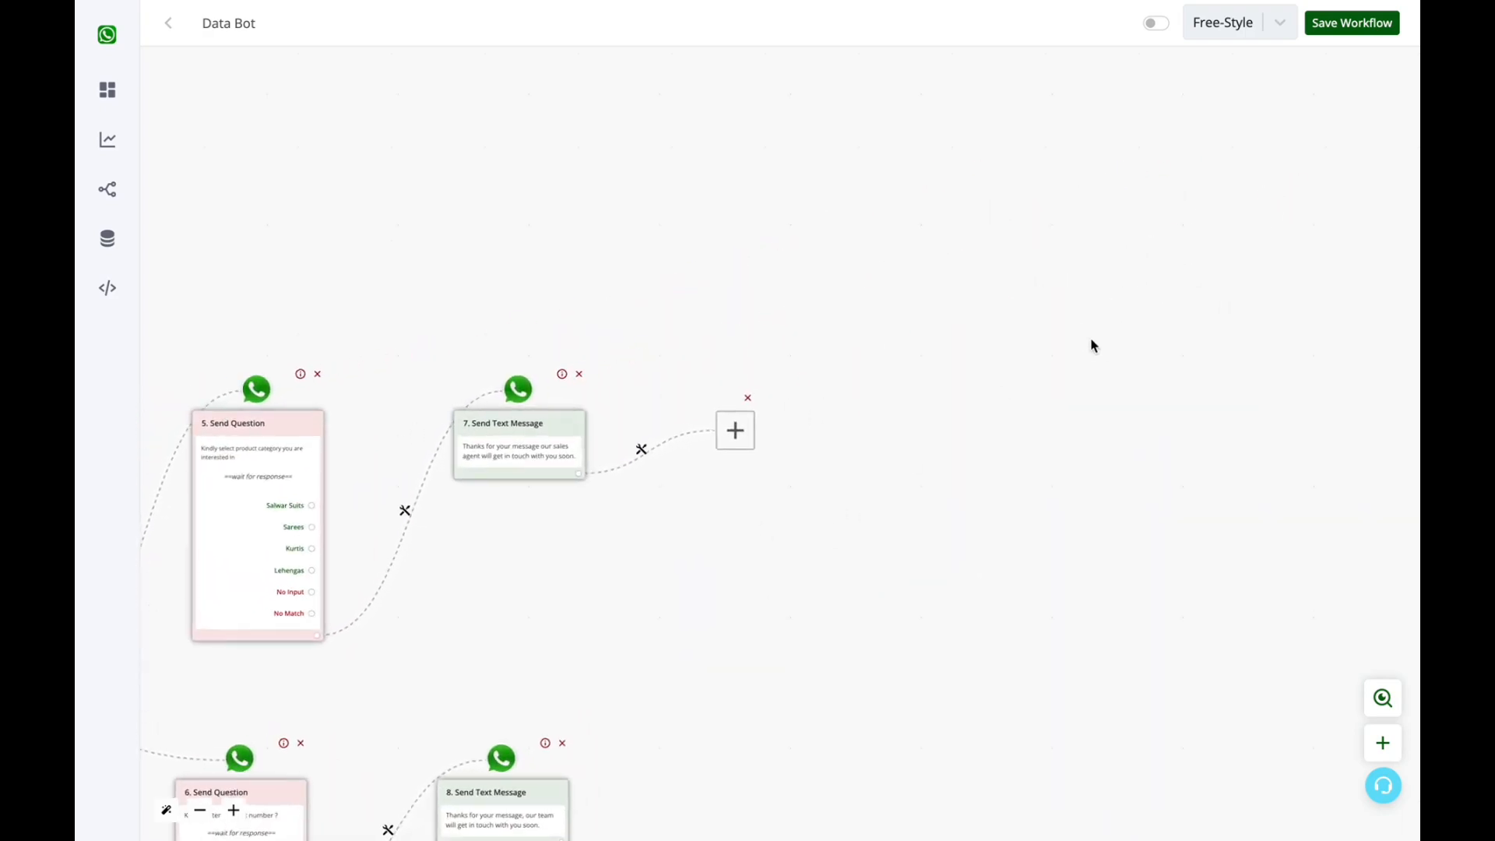
pyautogui.moveTo(917, 496); pyautogui.dragTo(1094, 270)
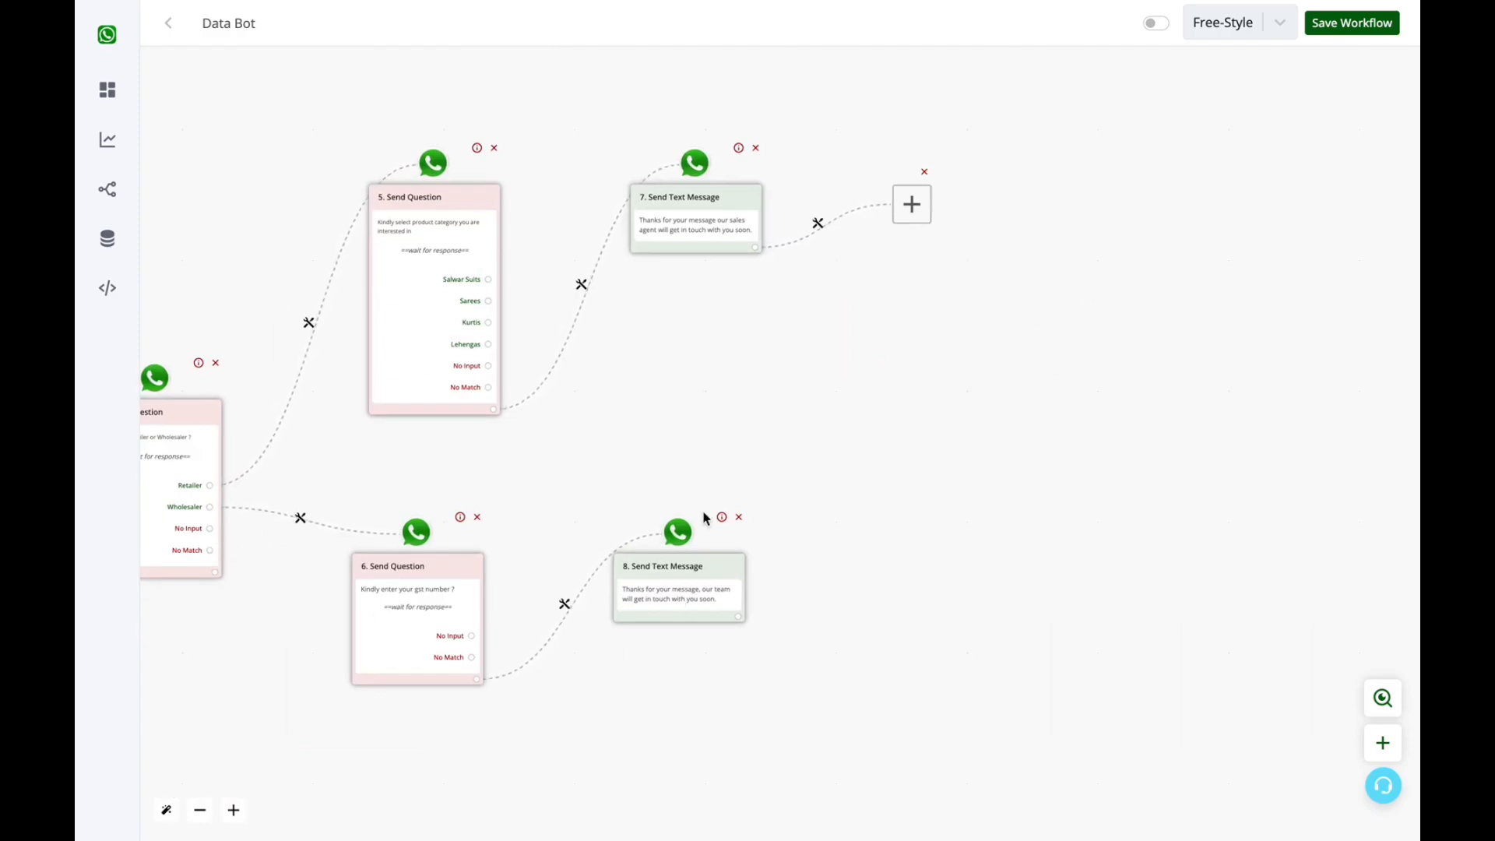
pyautogui.click(910, 204)
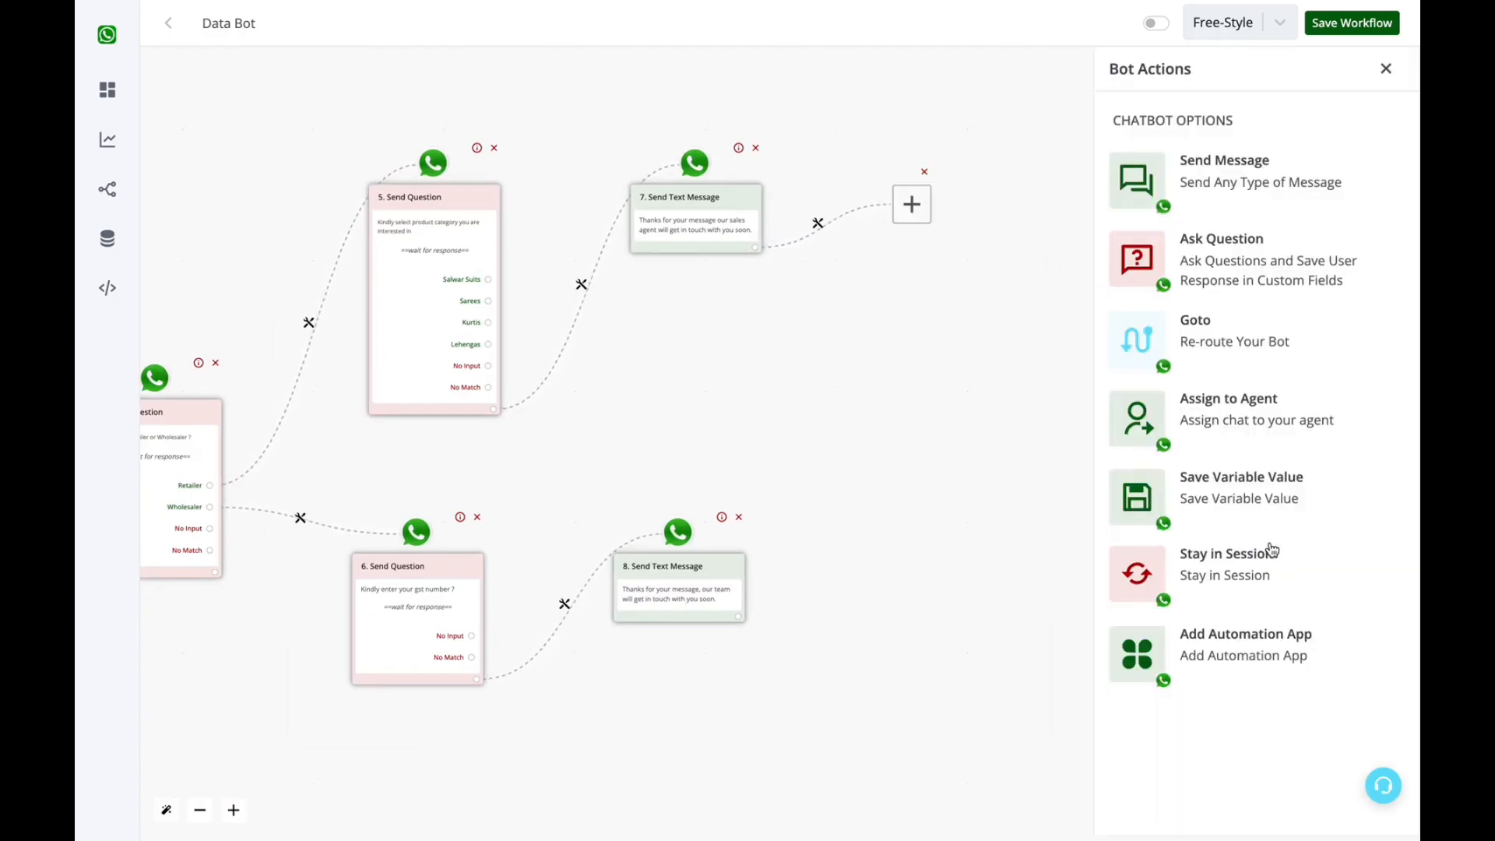
pyautogui.click(1243, 427)
# - Choose Demo account as the agent to transfer the chat to and save the agent
pyautogui.click(1299, 134)
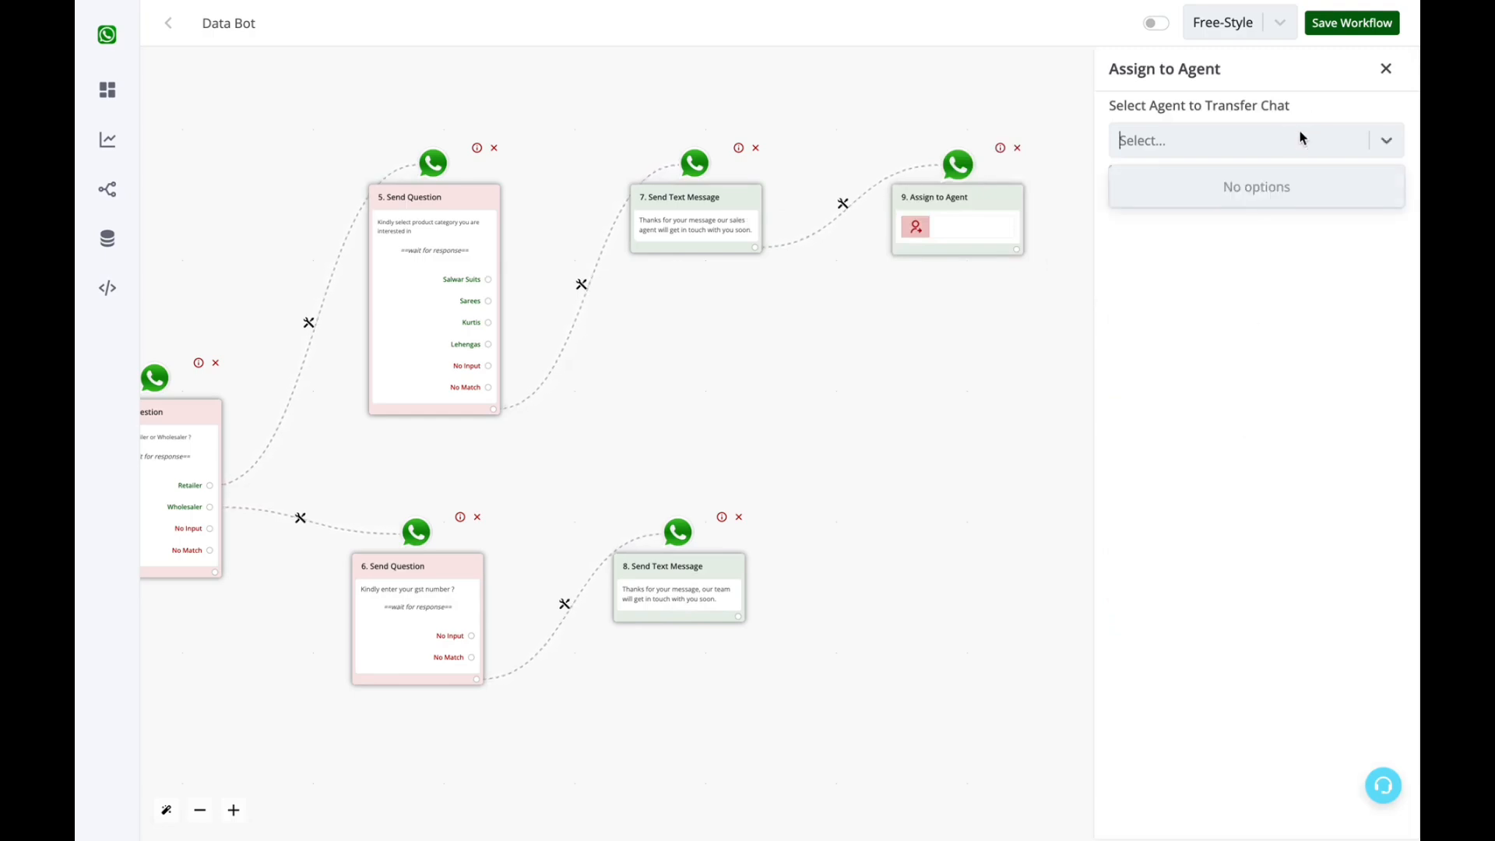
pyautogui.click(1300, 138)
pyautogui.click(1300, 138)
pyautogui.click(1279, 187)
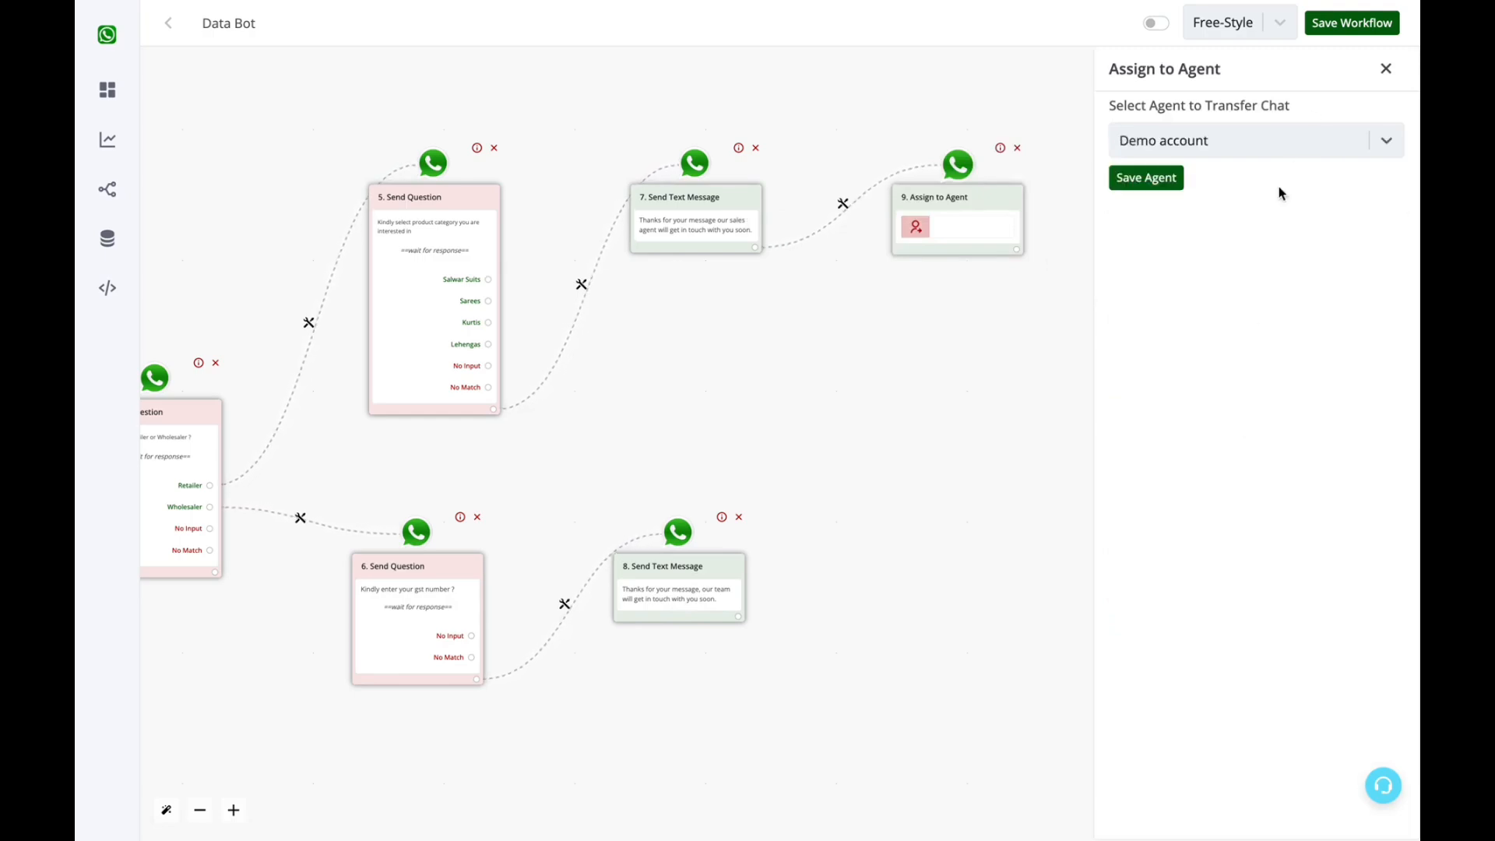
pyautogui.click(1178, 183)
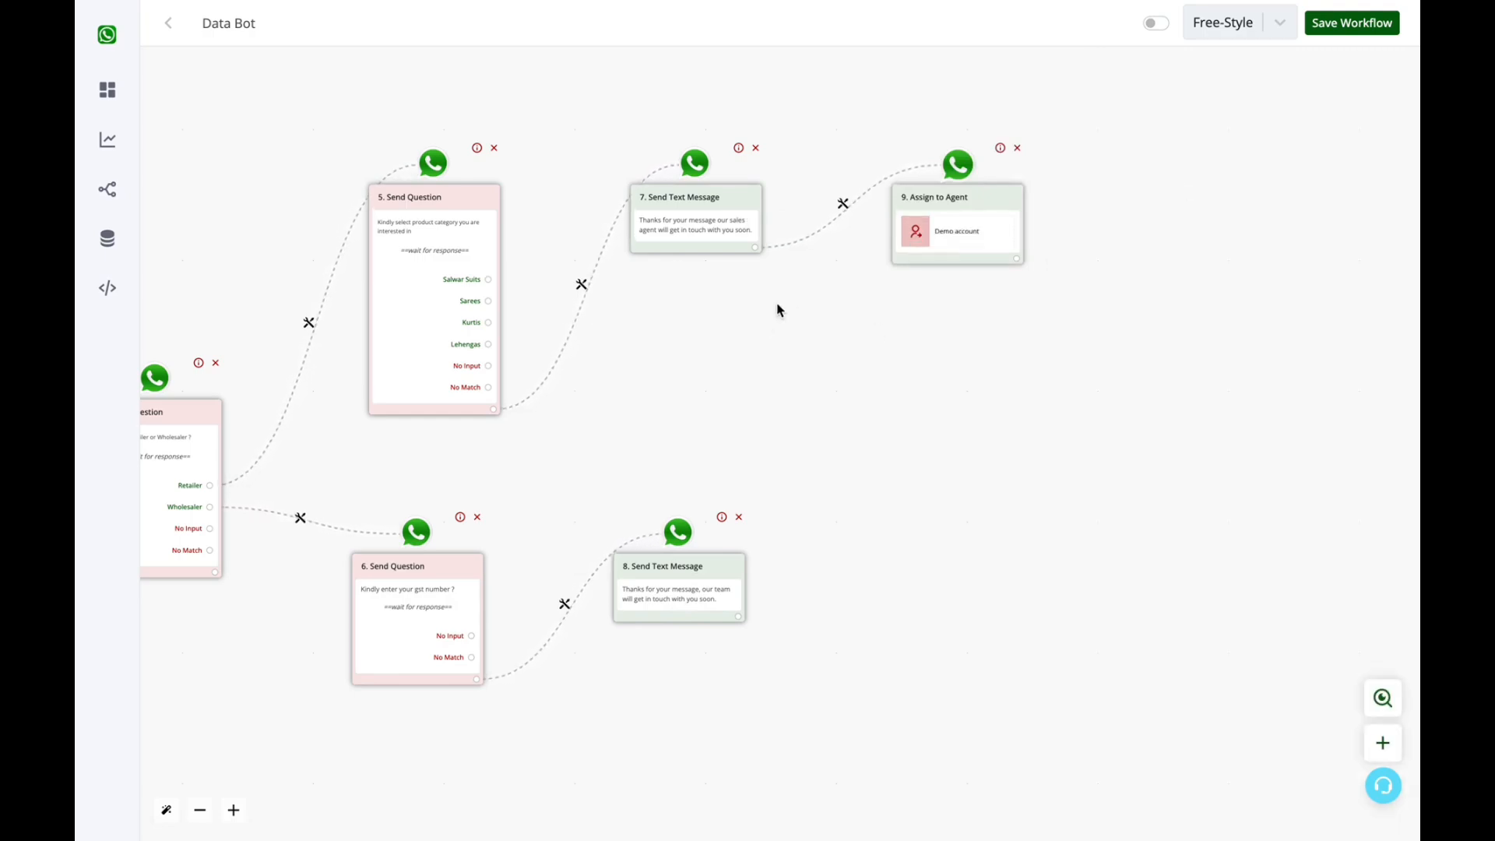
# - Reopen the Assign to Agent step, select Demo account again and save it
pyautogui.moveTo(644, 359); pyautogui.dragTo(993, 350)
pyautogui.moveTo(738, 208); pyautogui.dragTo(425, 208)
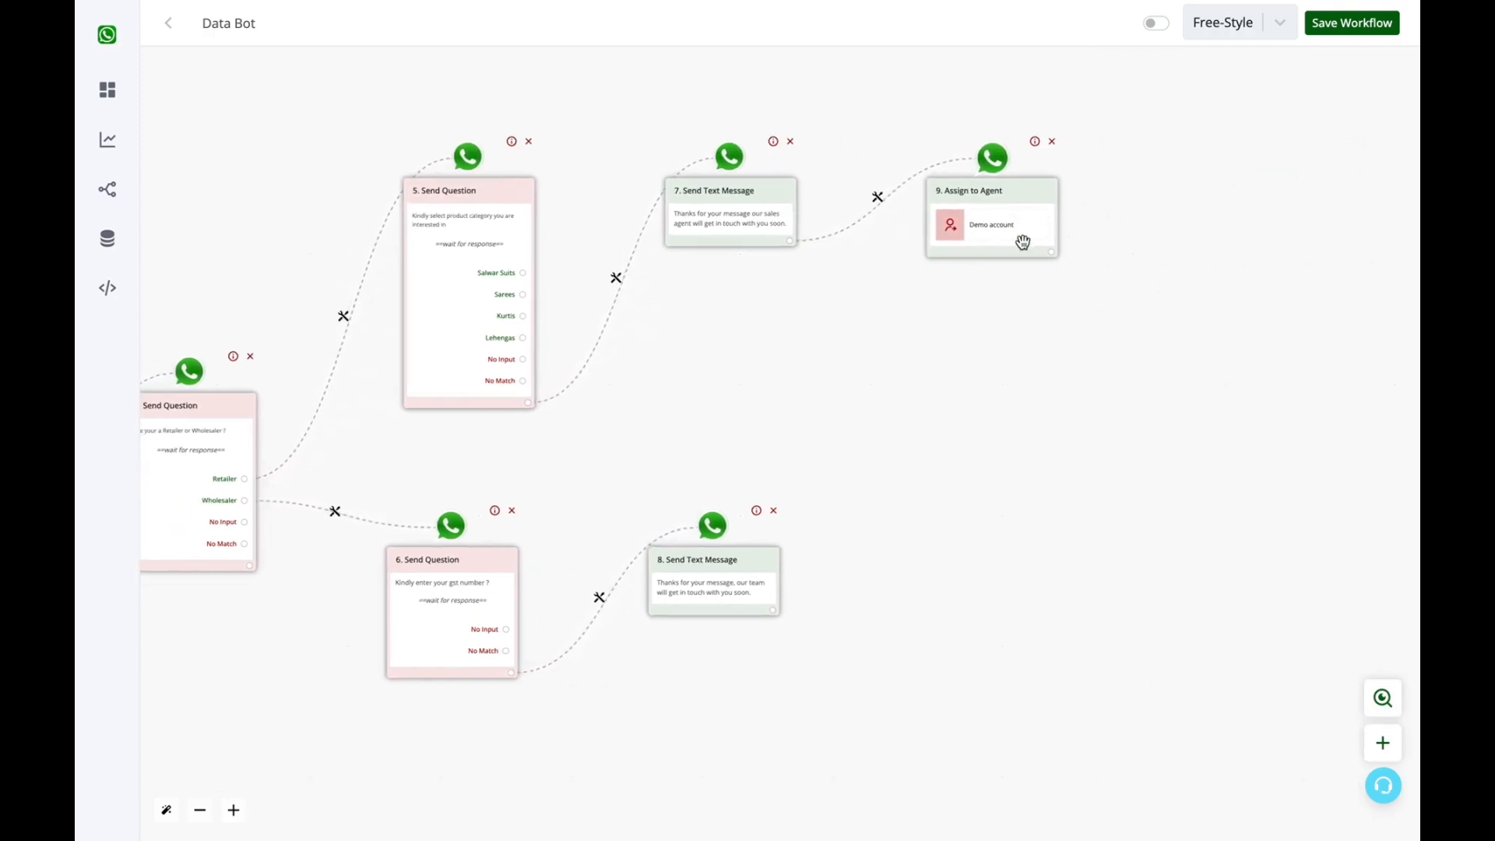
pyautogui.click(1022, 242)
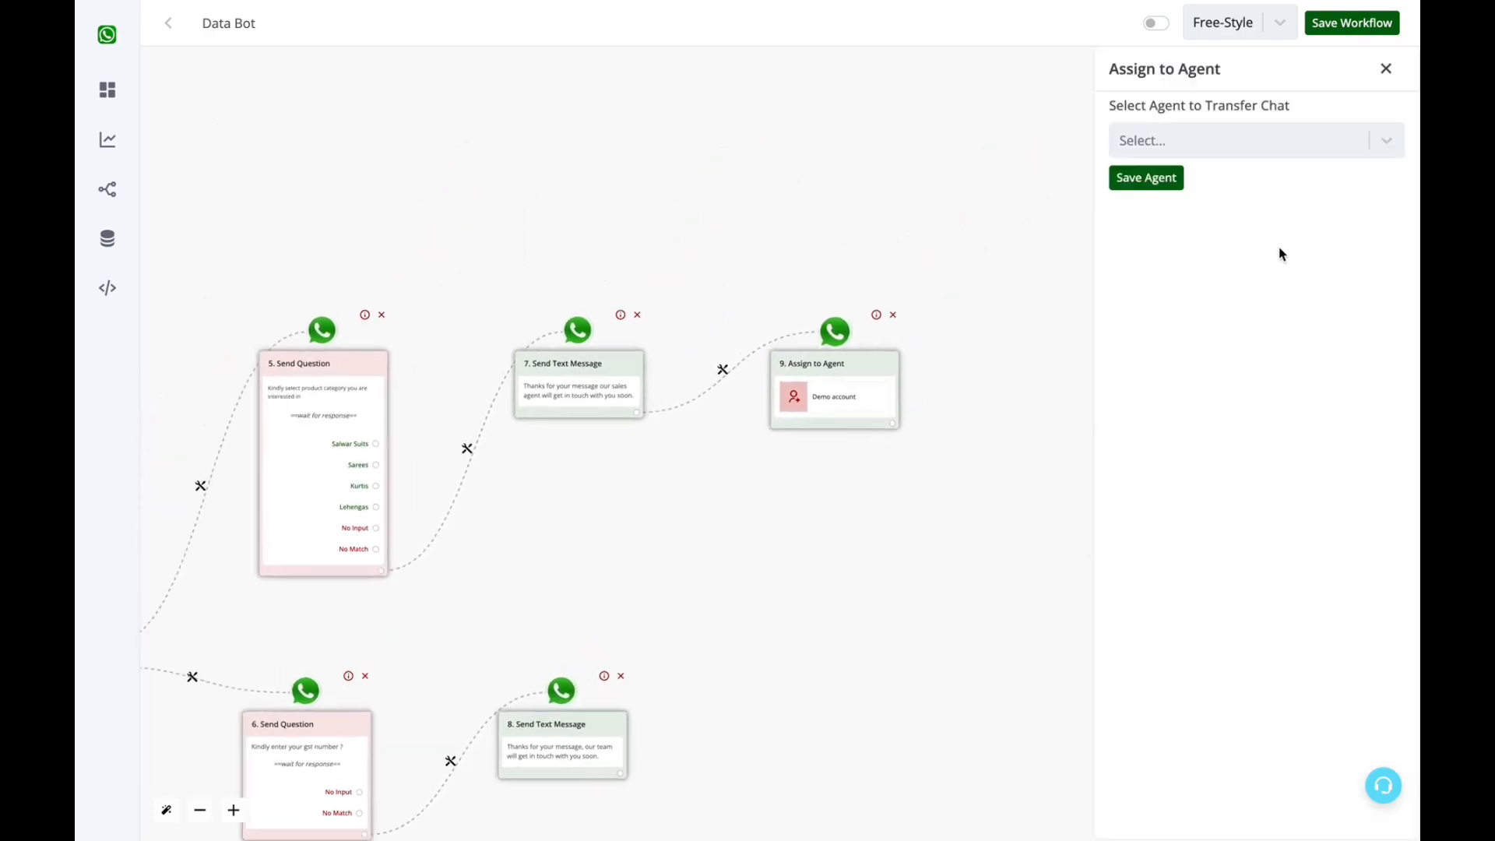
pyautogui.click(1381, 142)
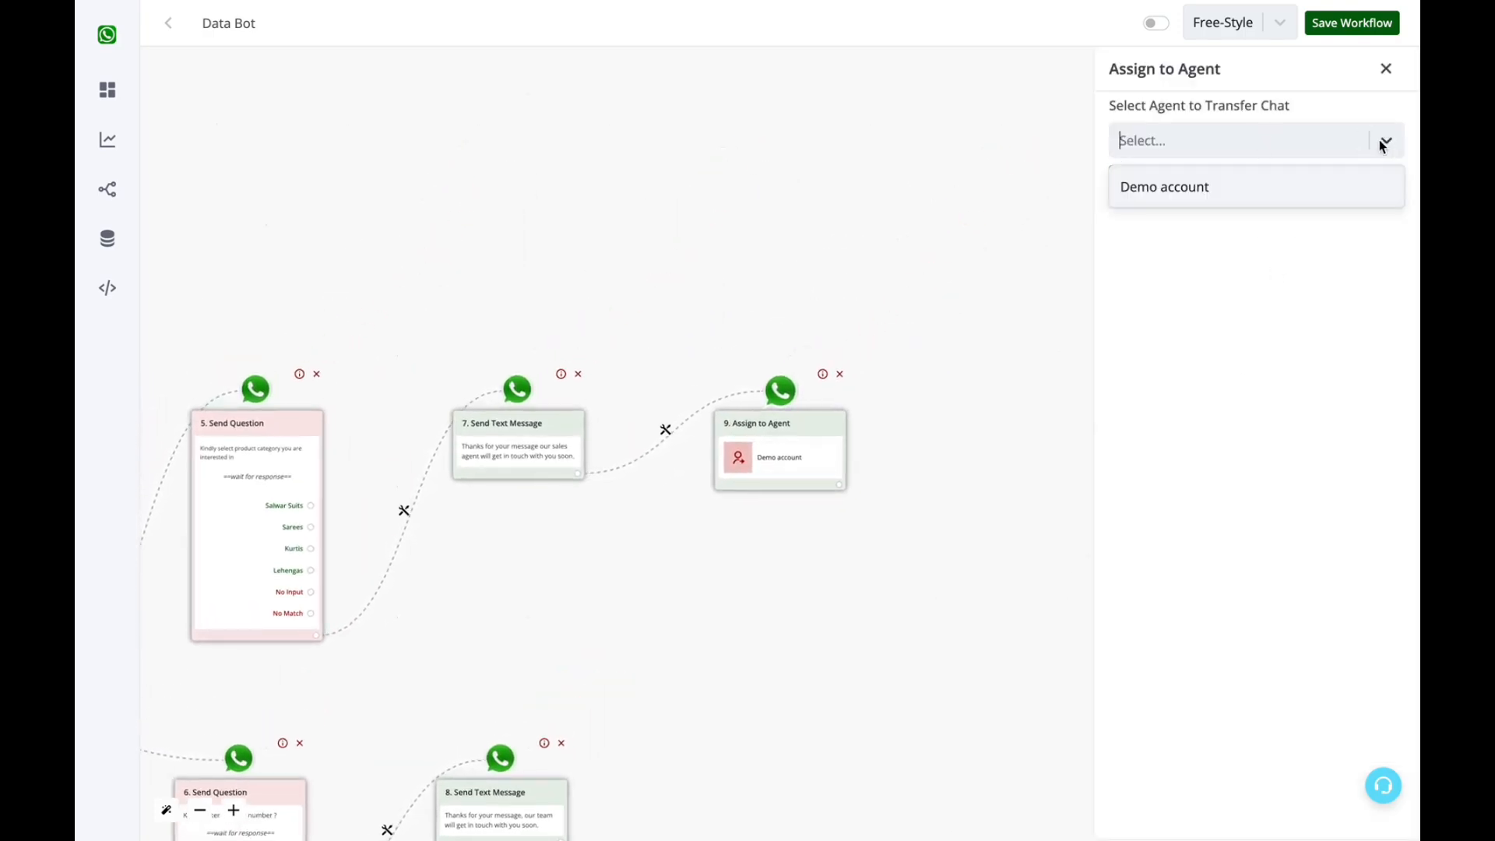
pyautogui.click(1205, 188)
pyautogui.moveTo(950, 577); pyautogui.dragTo(991, 320)
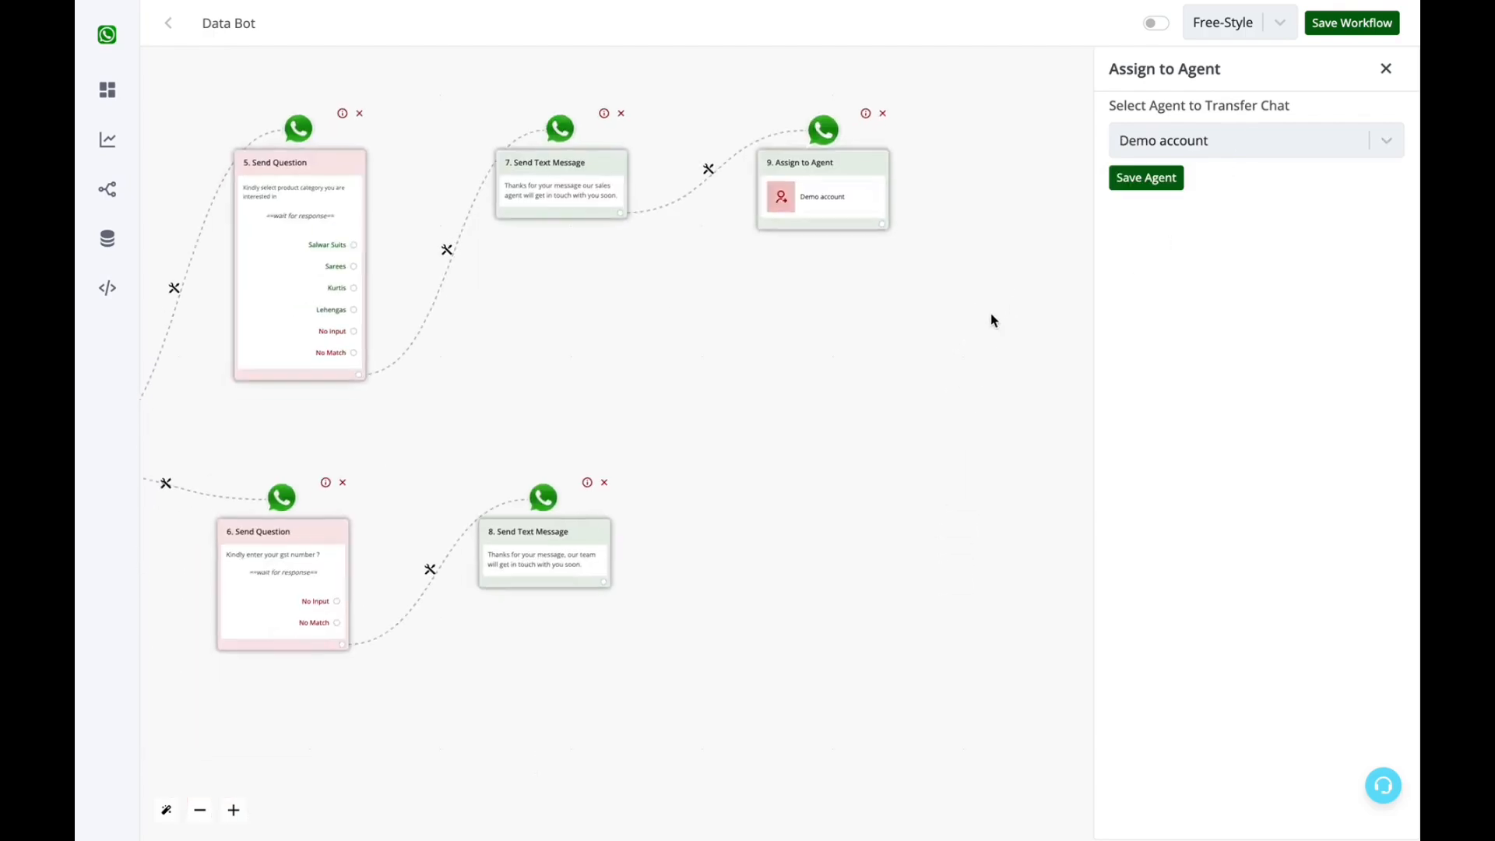
pyautogui.click(1146, 178)
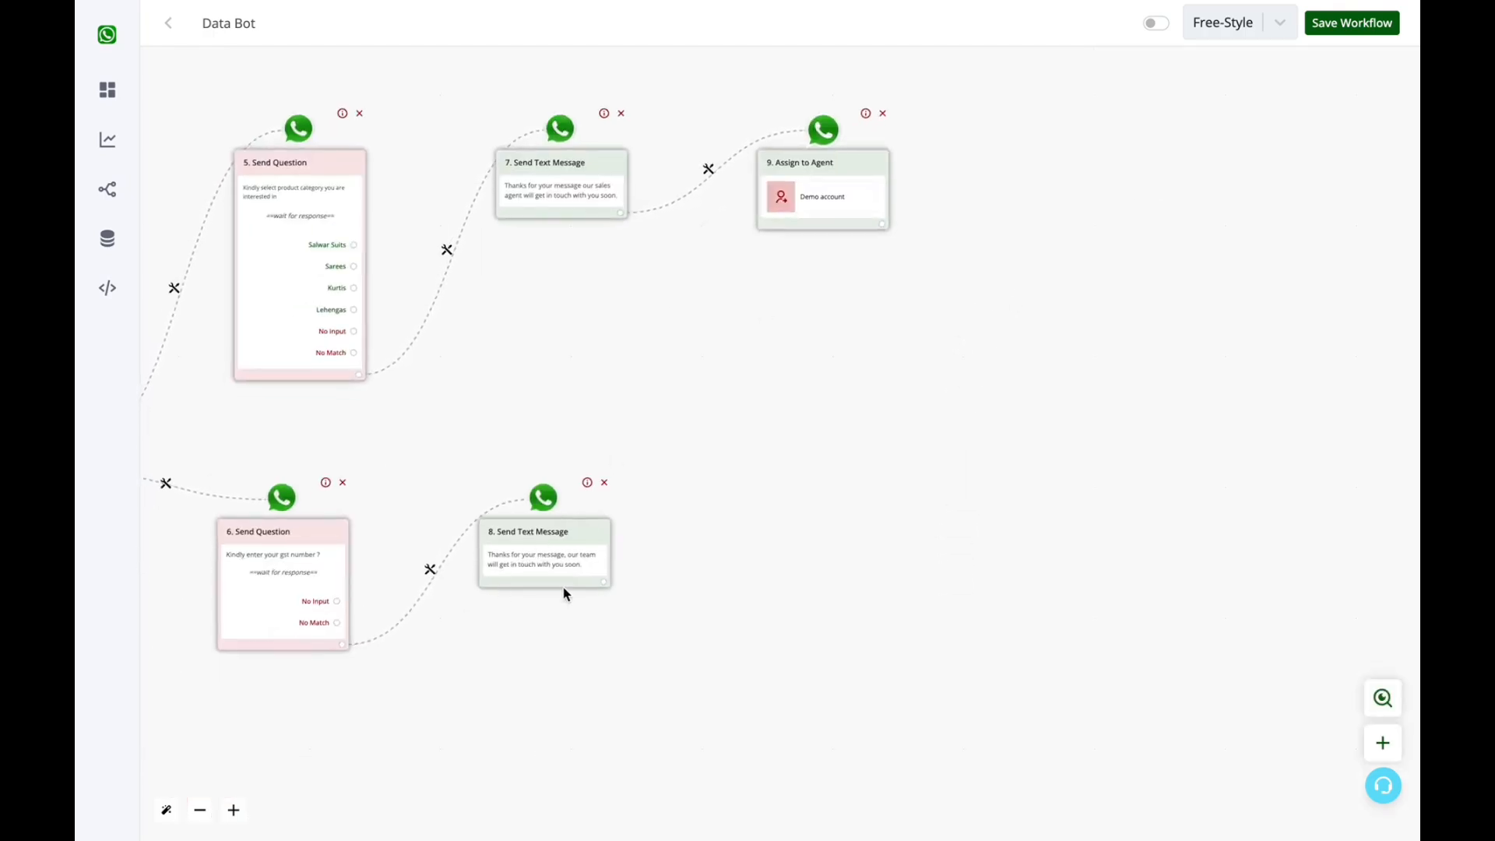
# - Save the workflow with the two completed Retailer and Wholesaler branches
pyautogui.moveTo(830, 595); pyautogui.dragTo(1236, 474)
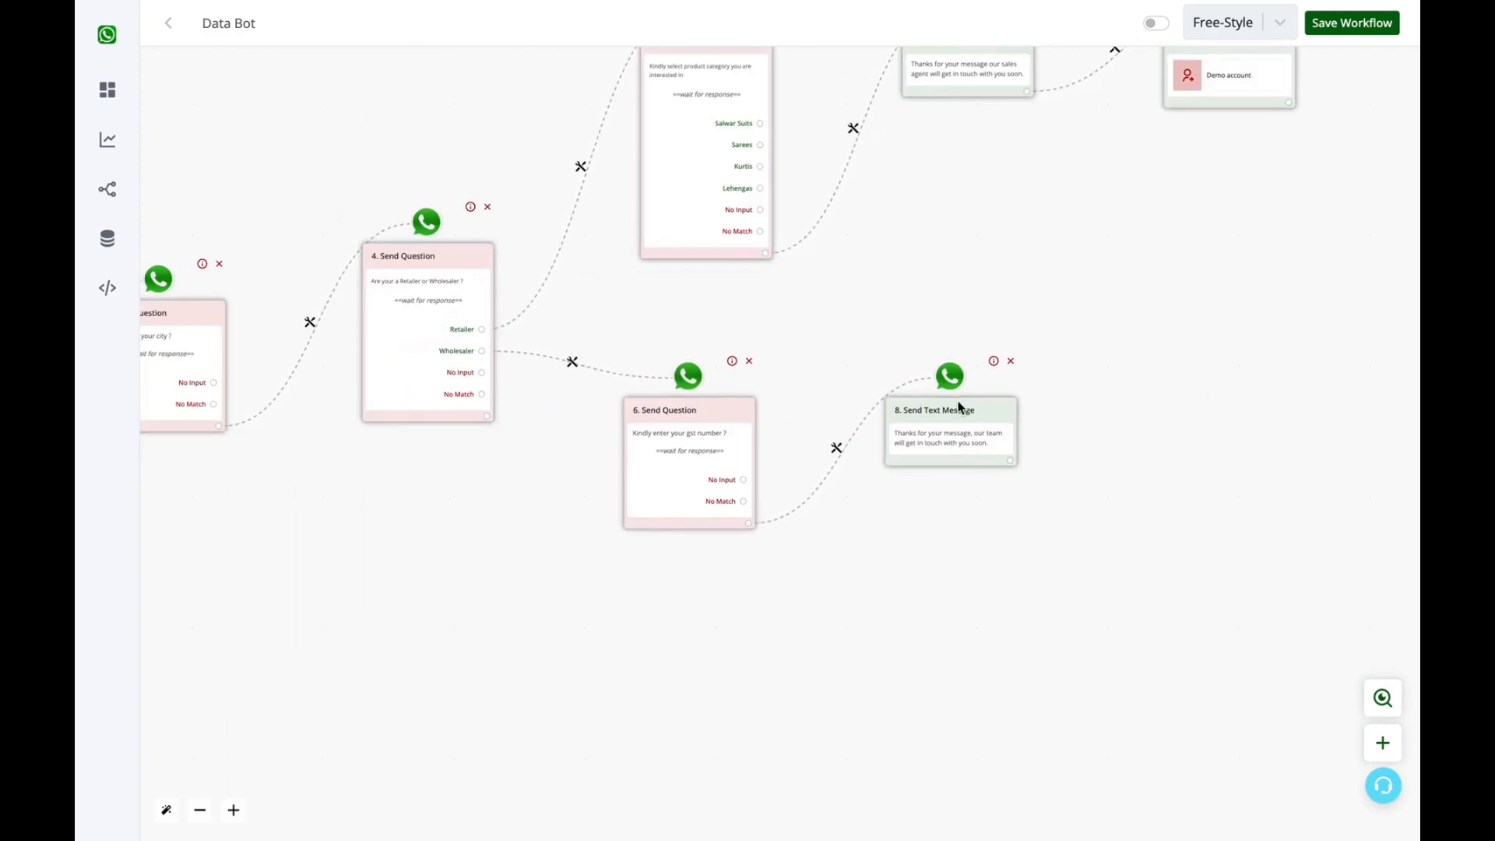
pyautogui.click(1361, 24)
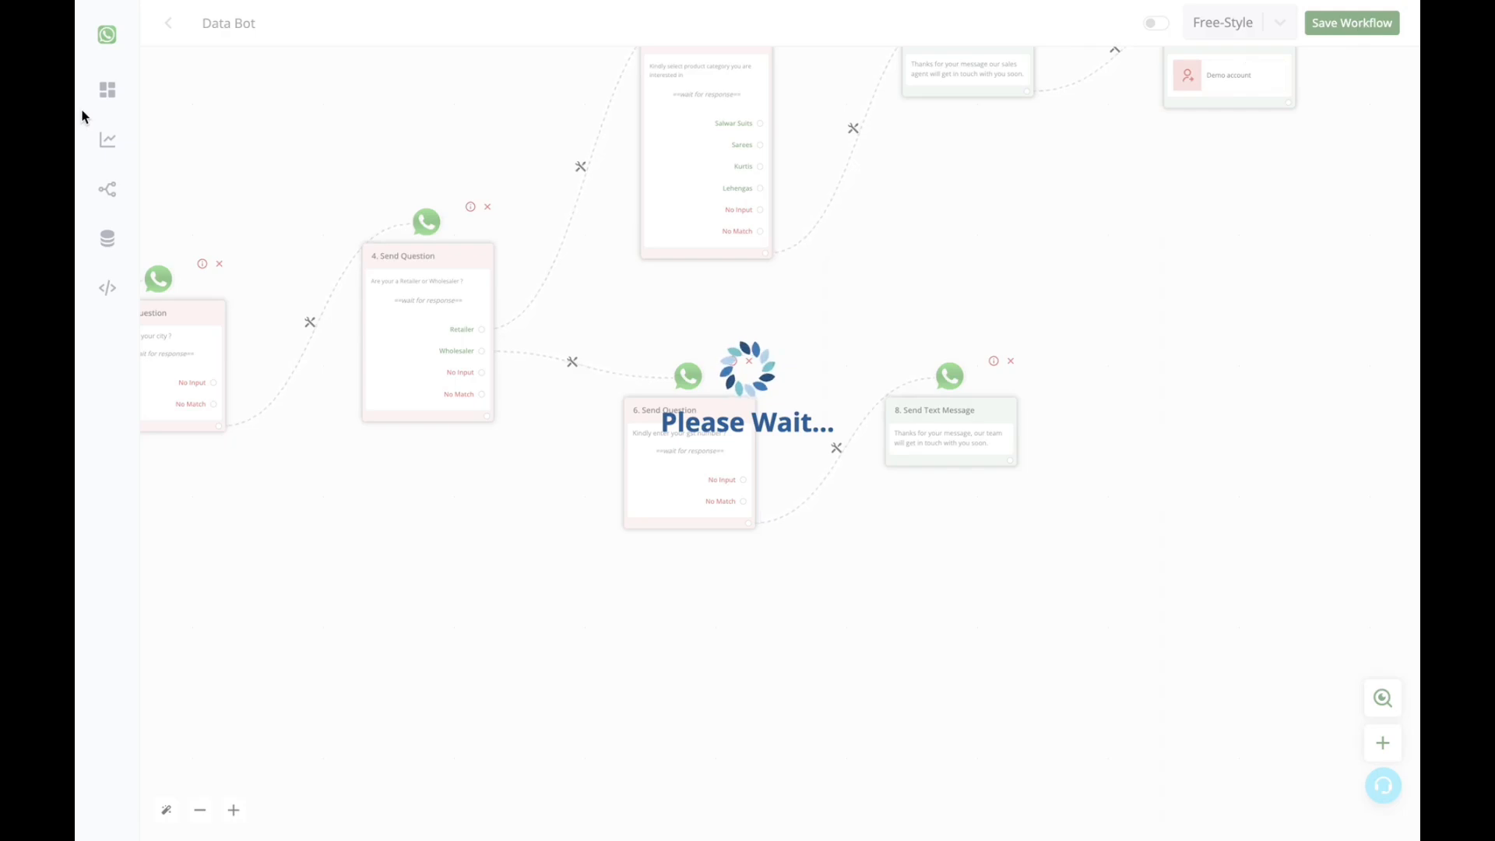
pyautogui.moveTo(107, 106)
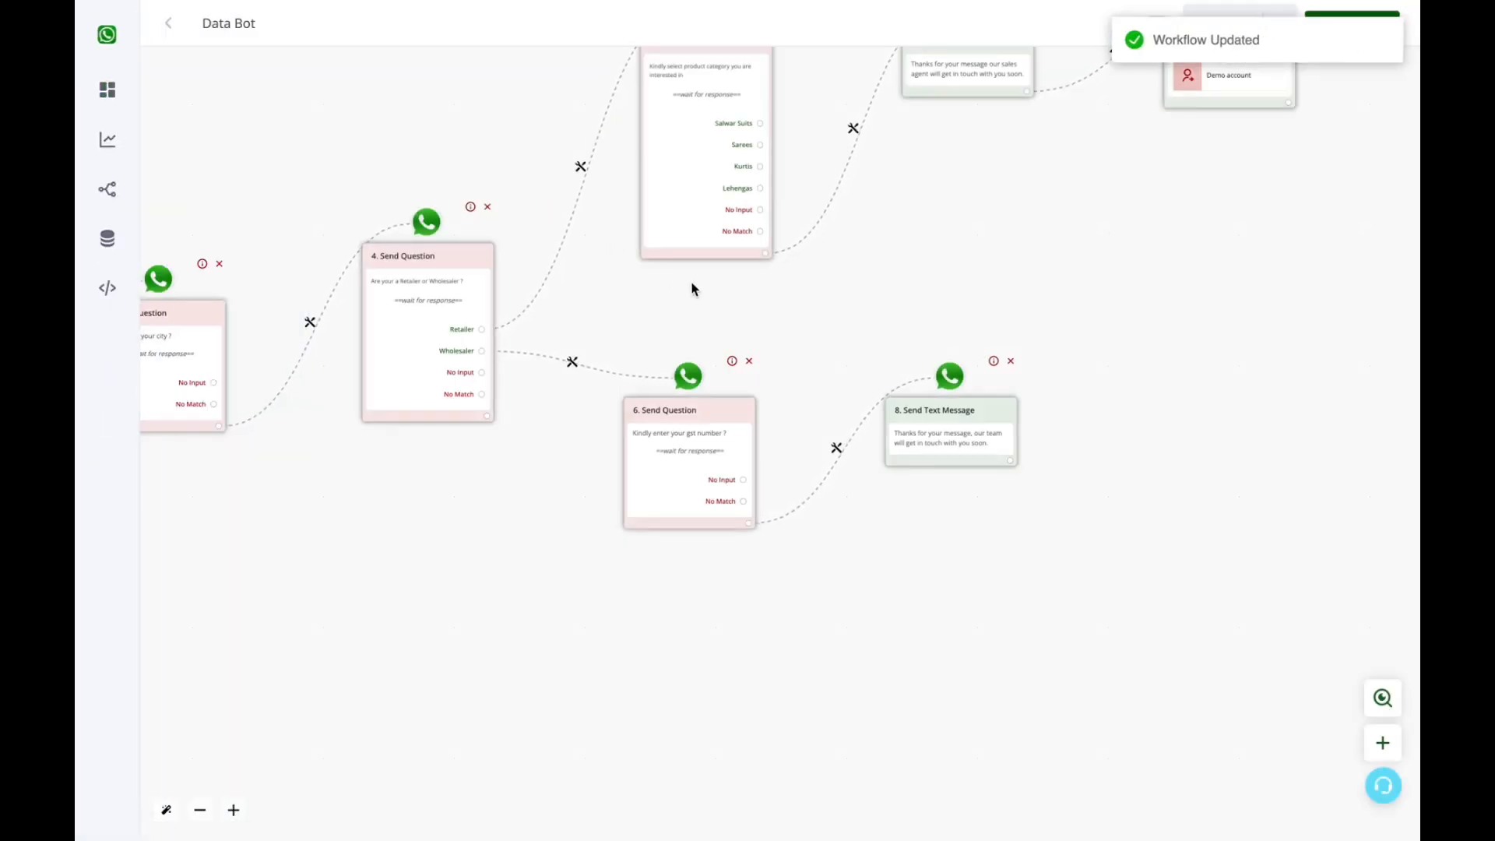
pyautogui.press('super+t')
pyautogui.press('super+w')
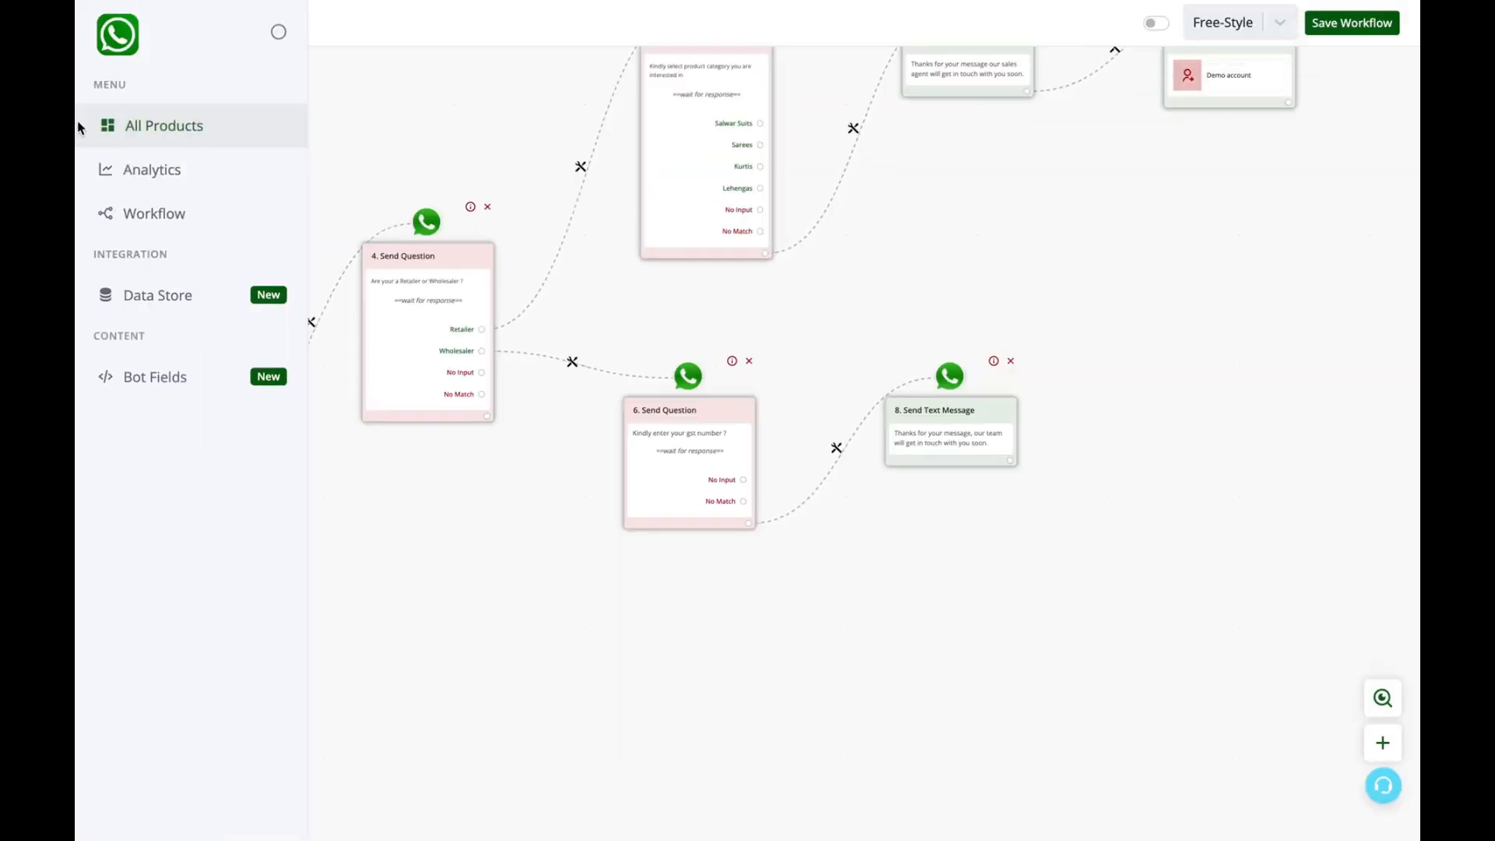
# - Leave the bot workflow and open the list of custom fields in the CRM
pyautogui.click(84, 125)
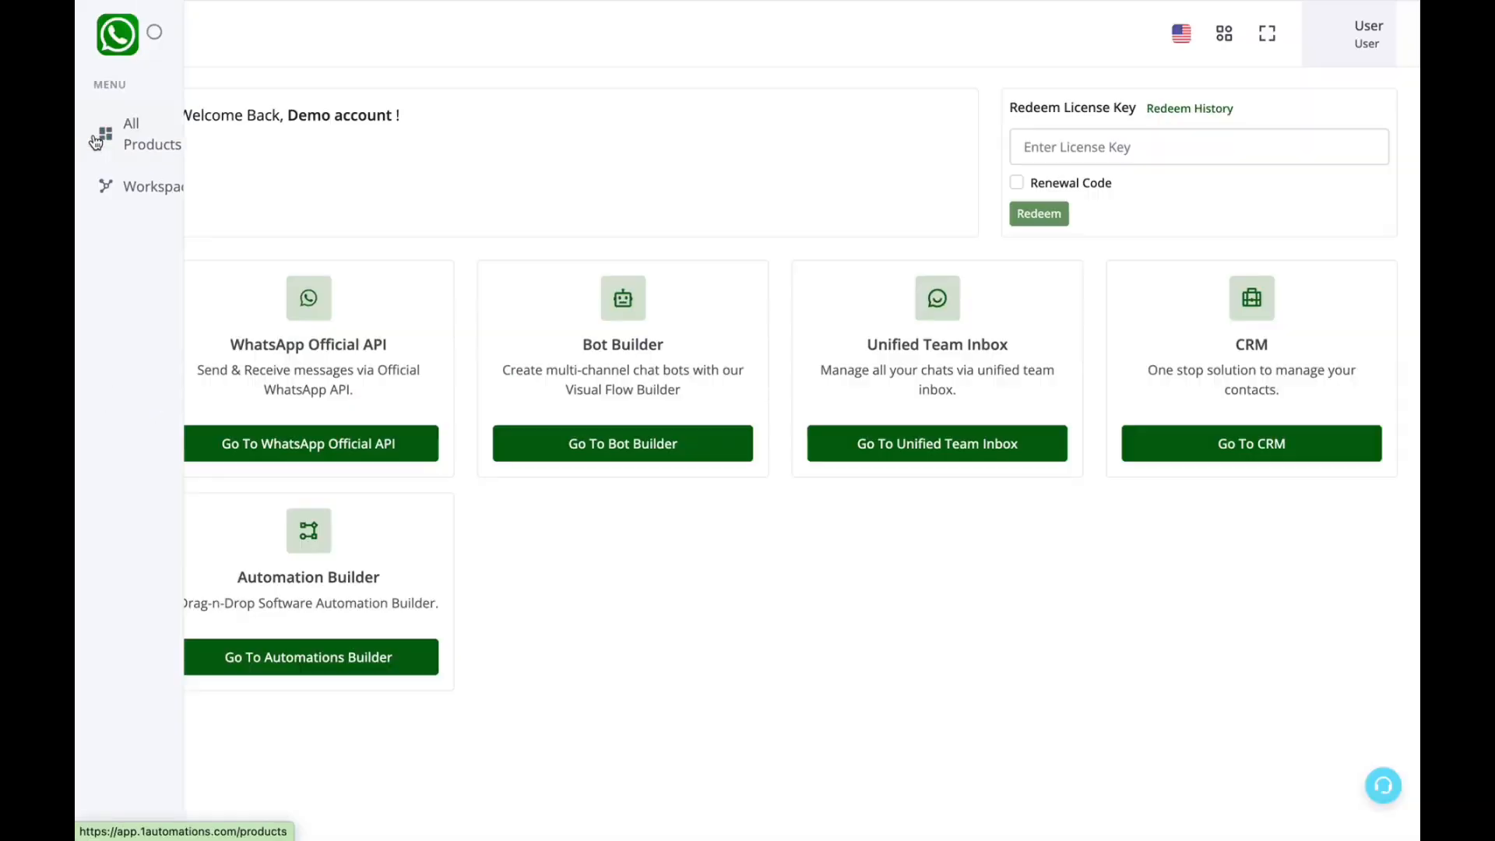
pyautogui.click(1285, 455)
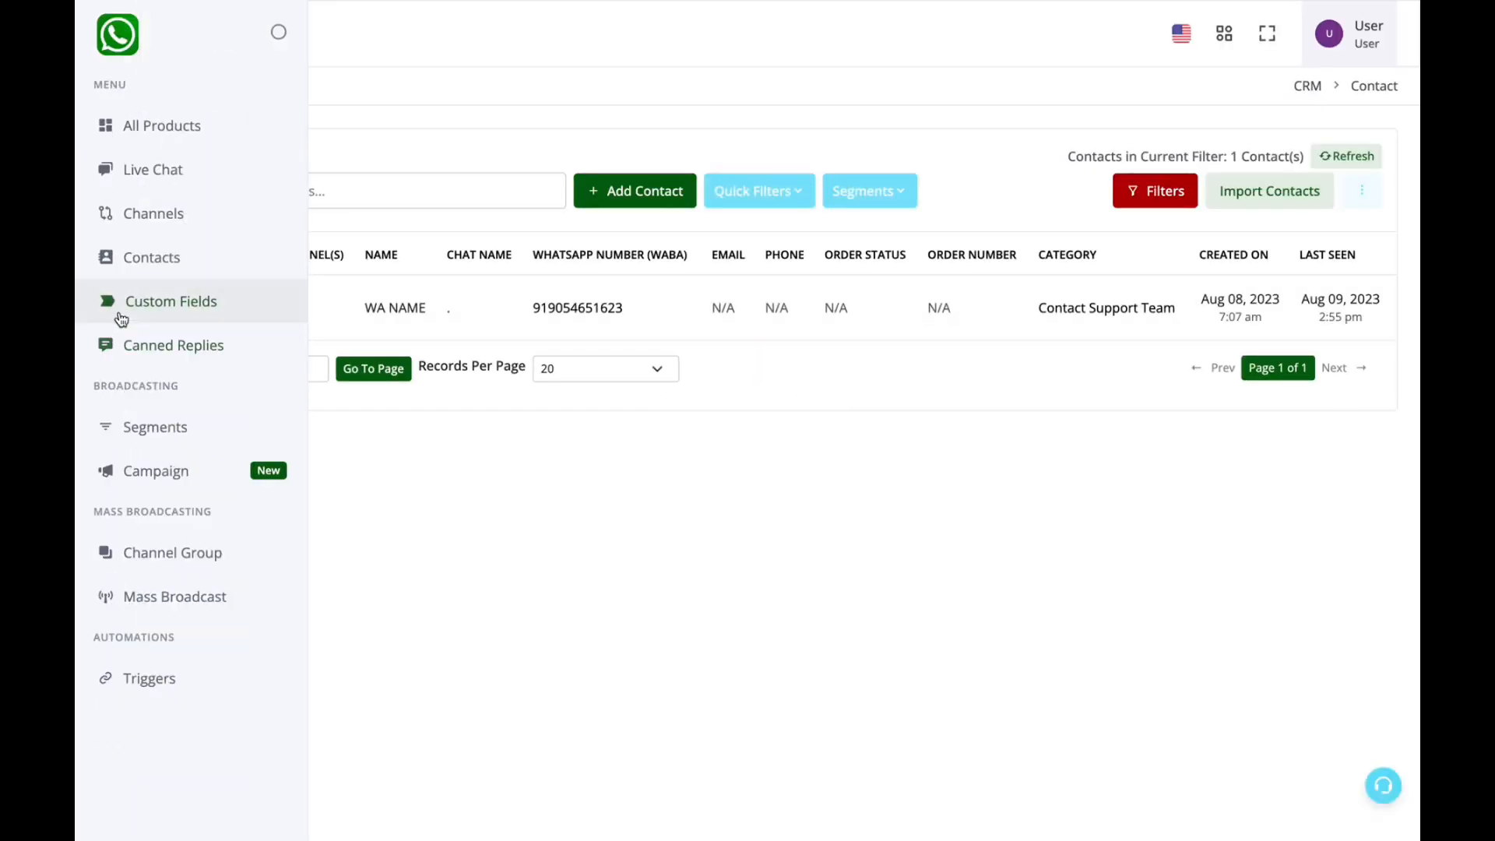
pyautogui.click(101, 302)
# - Add a new custom field titled GST with the String field type and save it
pyautogui.click(1268, 166)
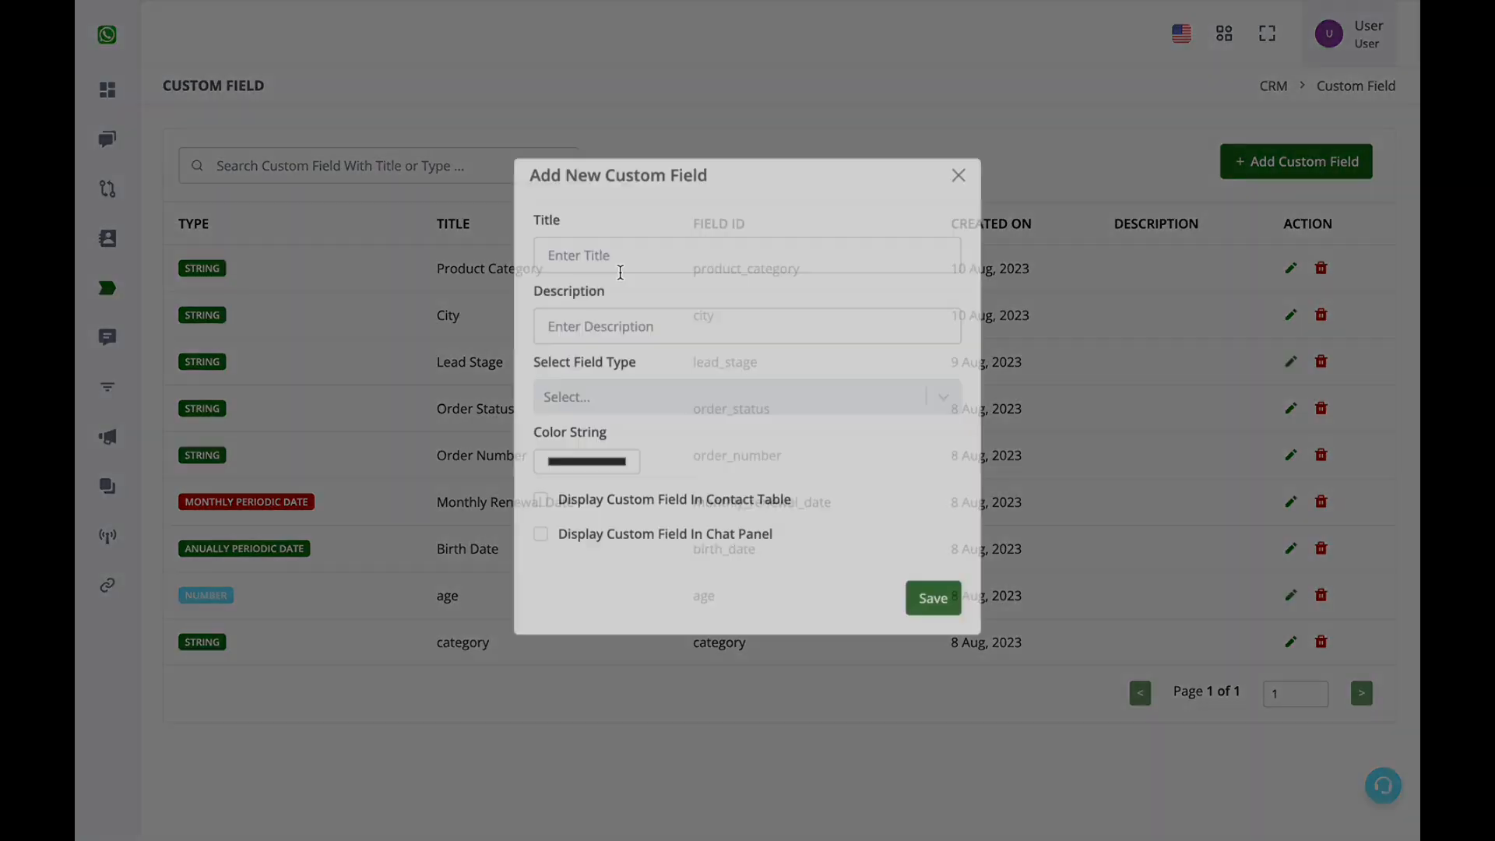
pyautogui.write('GST')
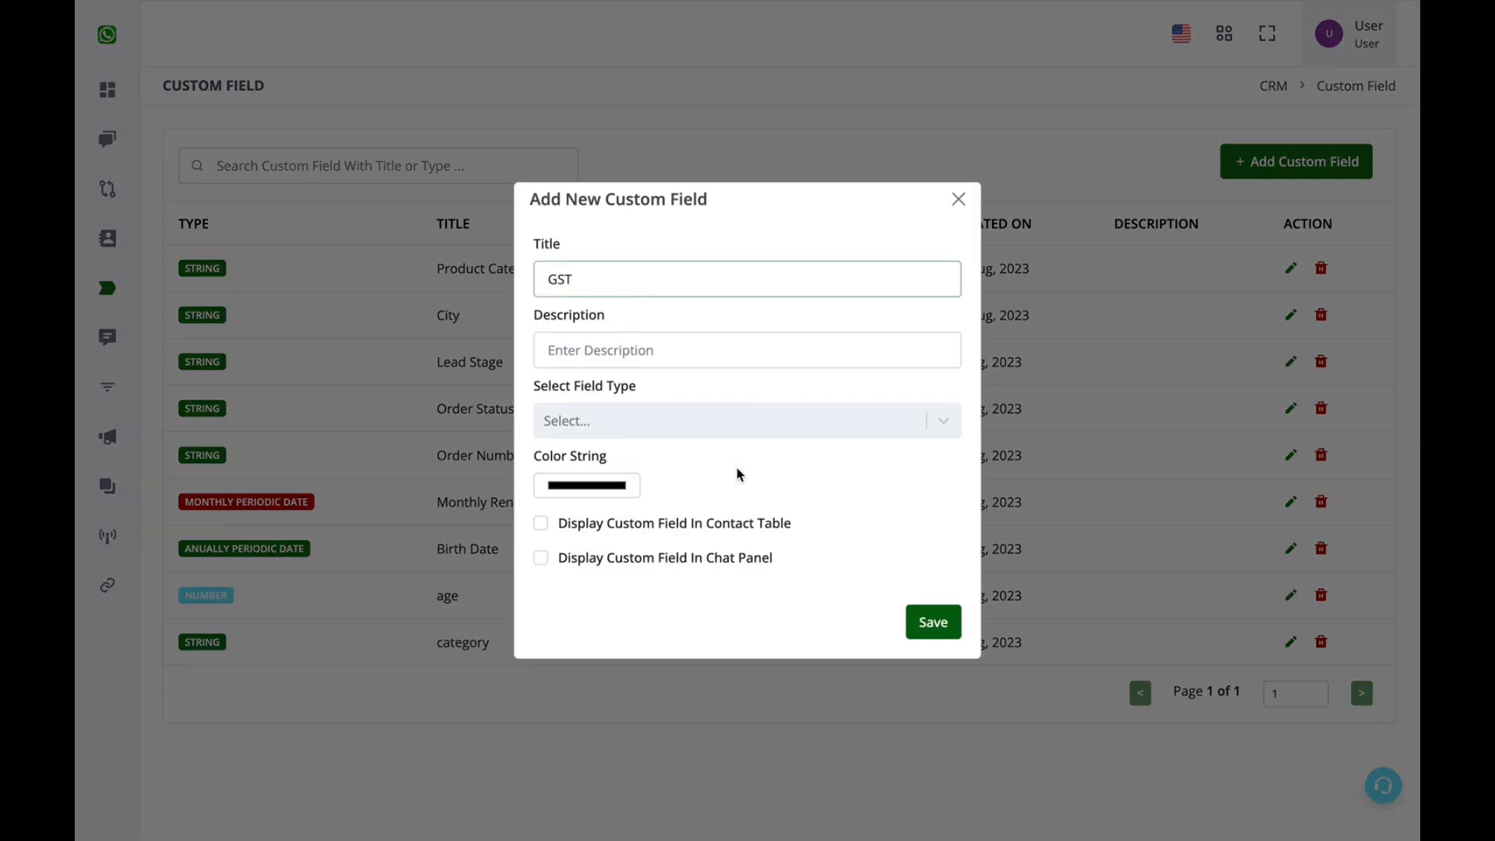
pyautogui.click(755, 427)
pyautogui.click(767, 467)
pyautogui.click(950, 621)
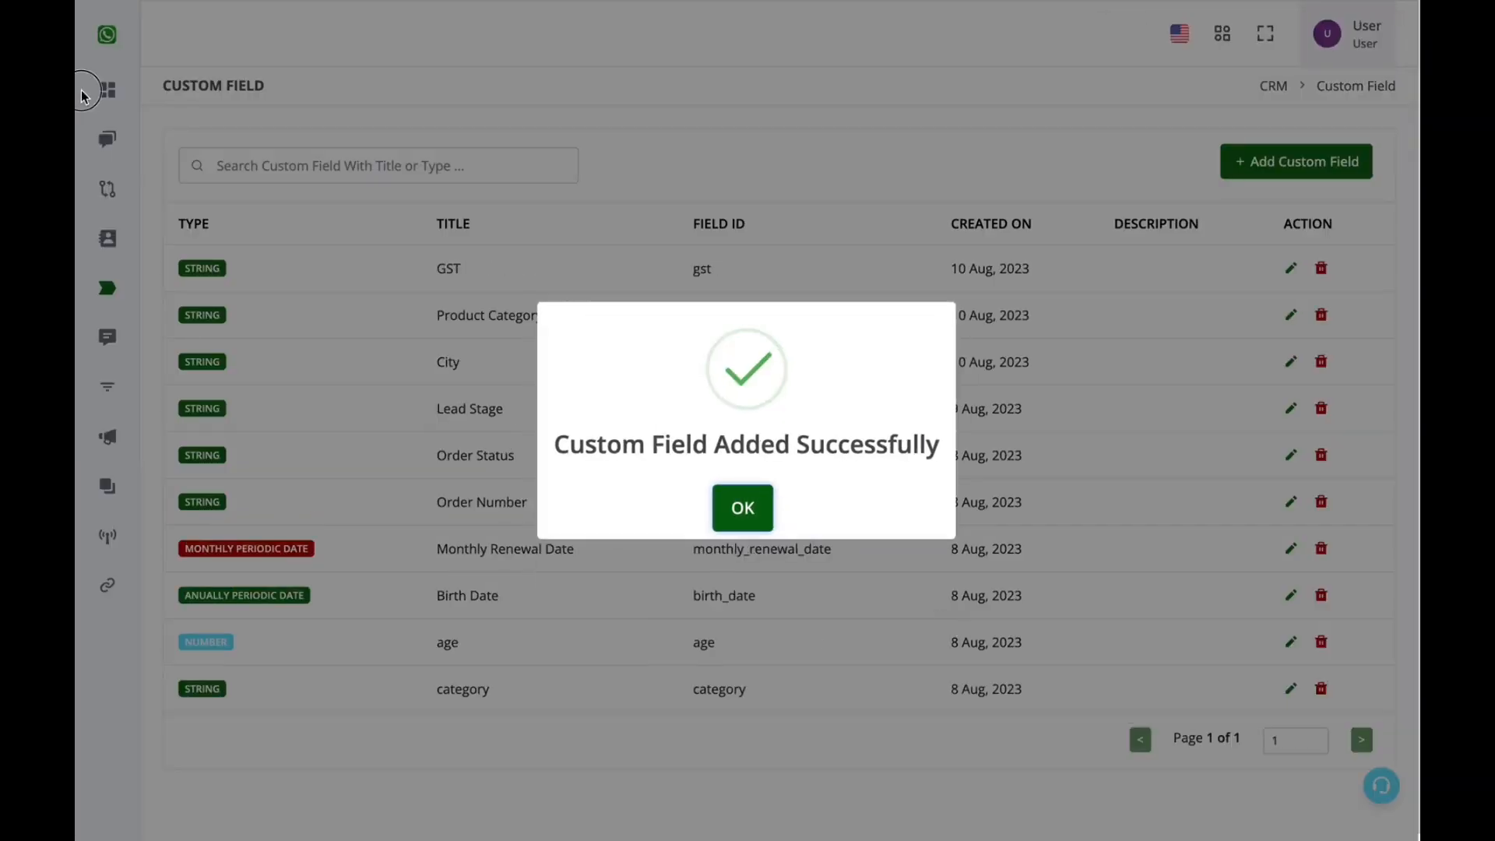
pyautogui.click(748, 504)
# - Return to the Bot Builder and open the Data Bot workflow for editing
pyautogui.click(110, 126)
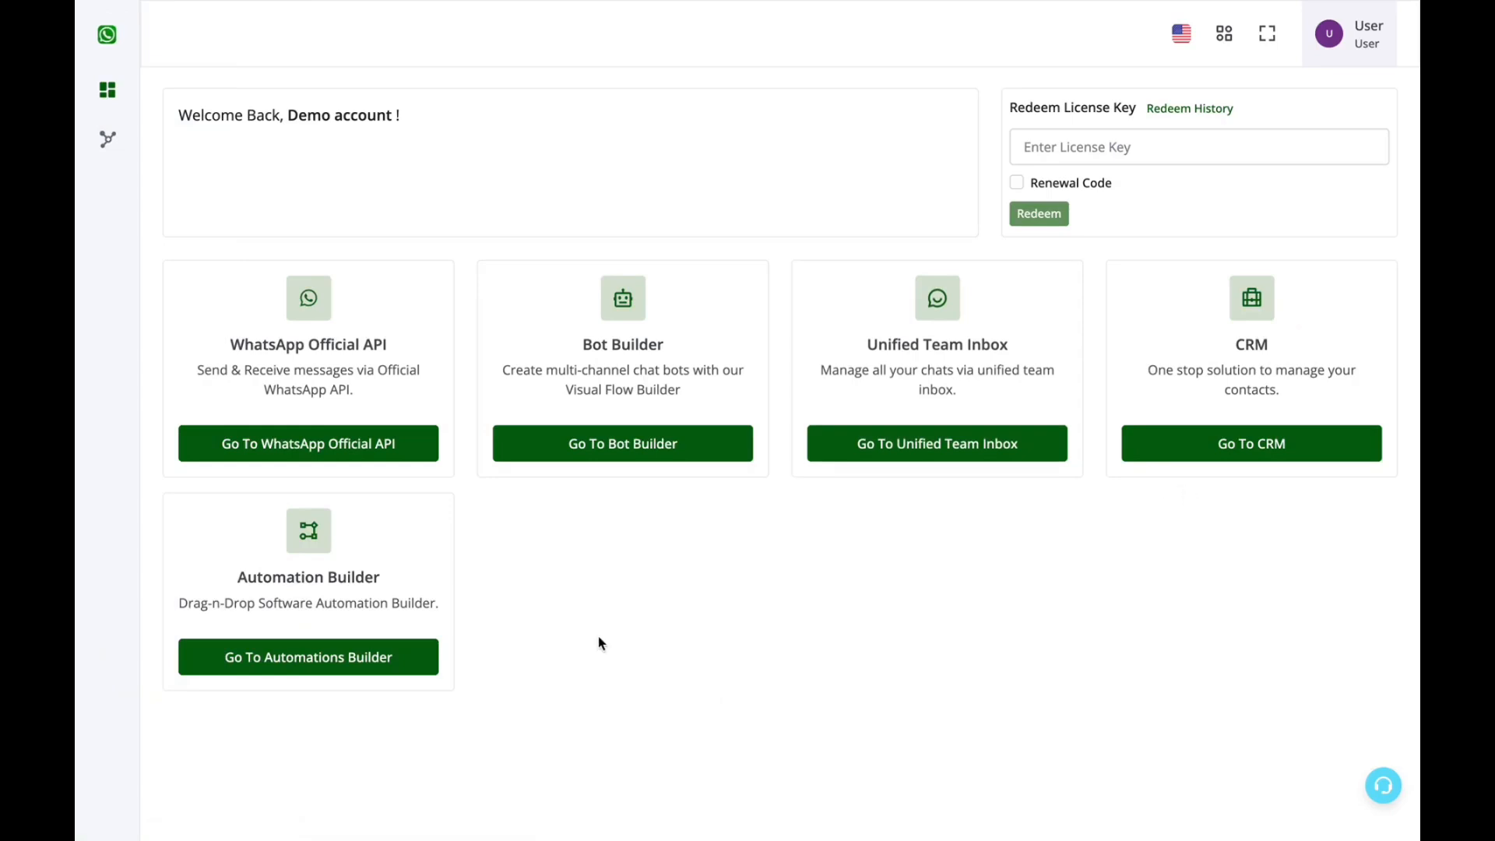
pyautogui.click(623, 446)
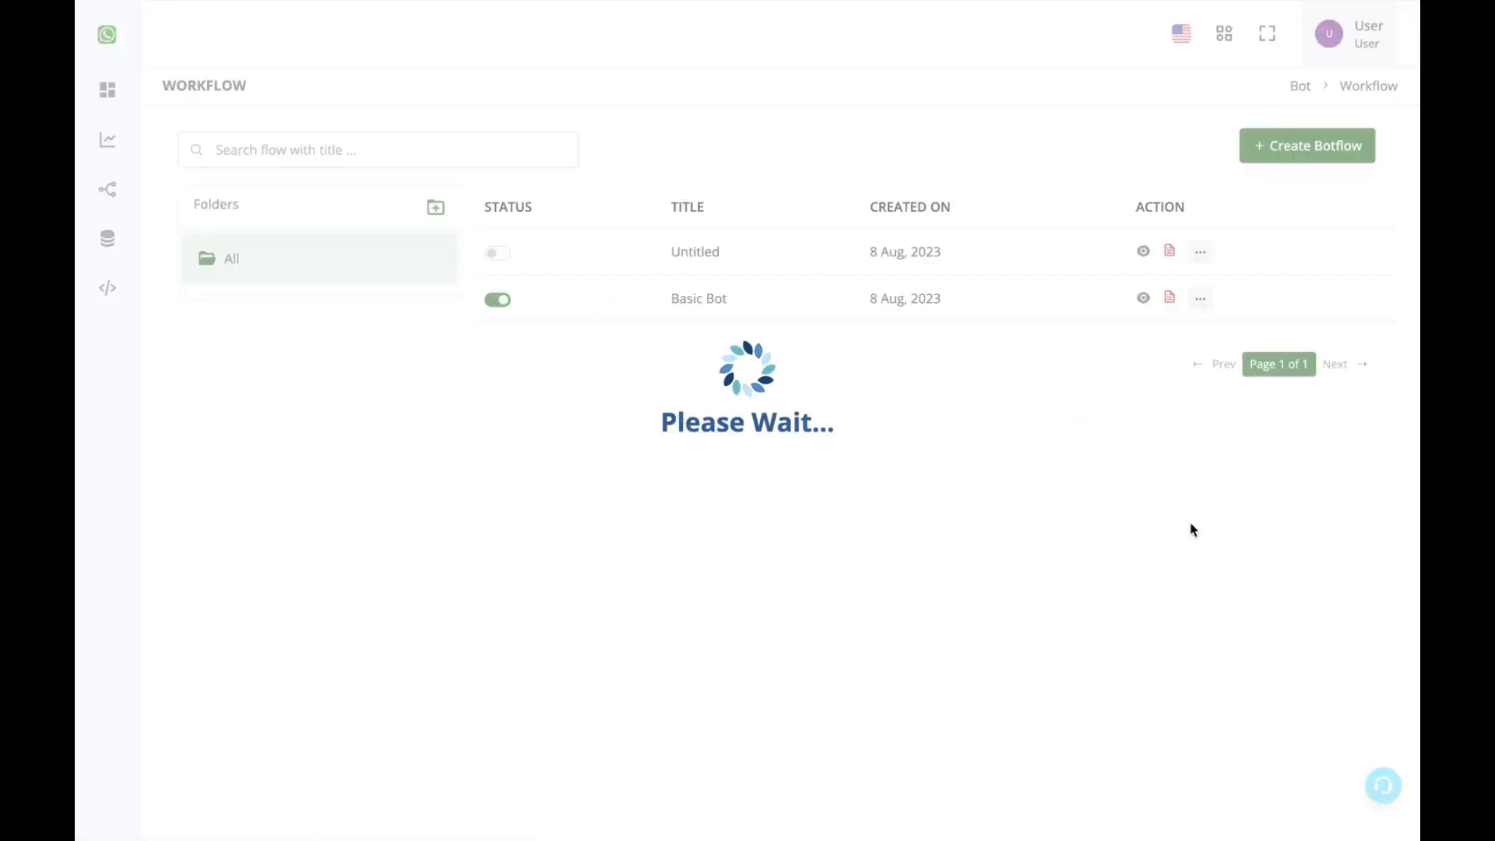
pyautogui.click(1142, 252)
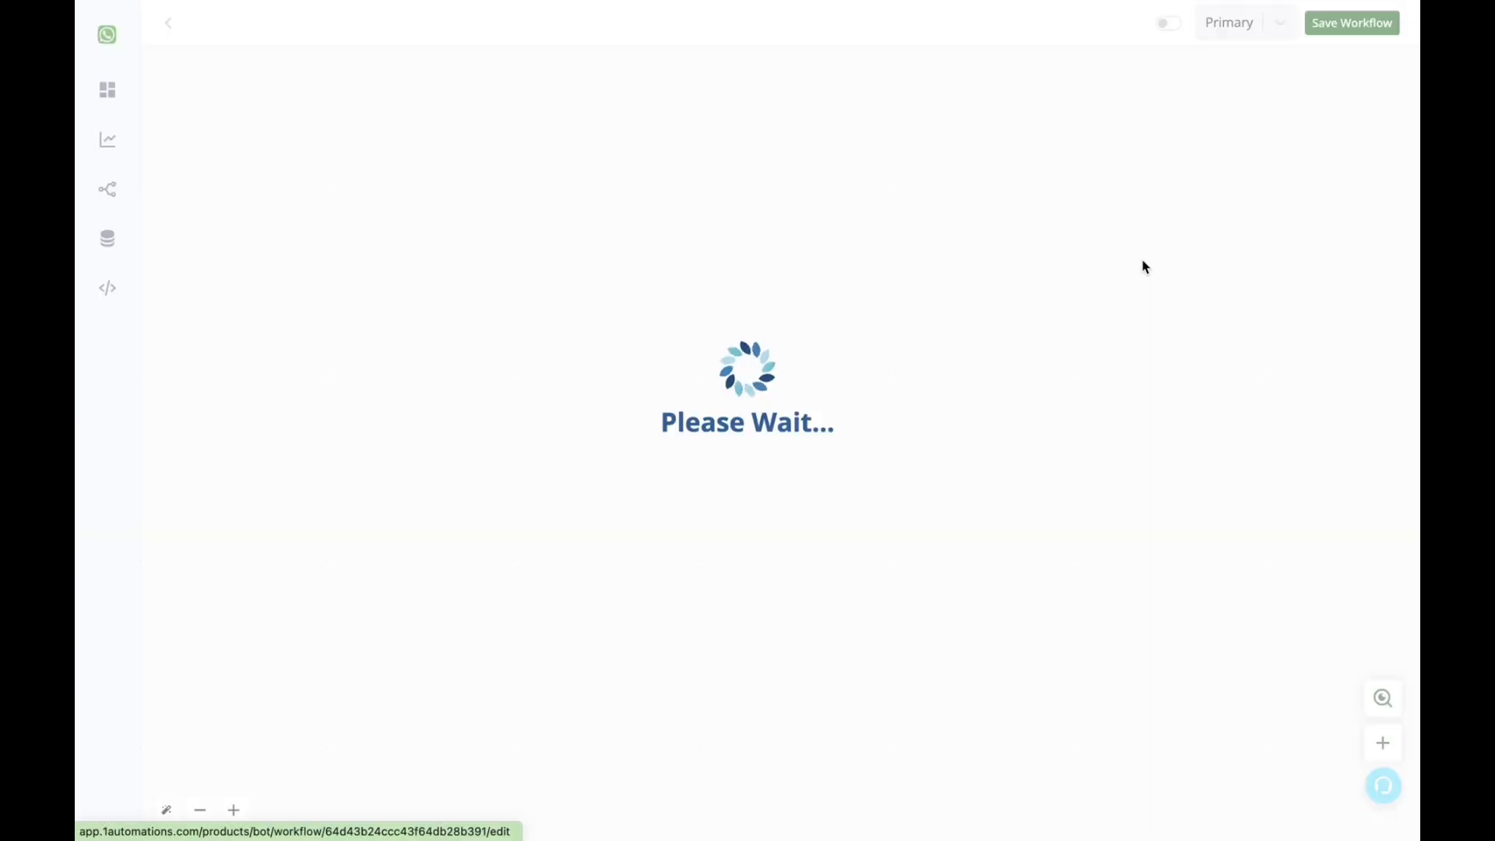
pyautogui.moveTo(1259, 466); pyautogui.dragTo(1010, 383)
# - Set the GST number question to save its response to the GST custom field, and save the question and the workflow
pyautogui.click(734, 460)
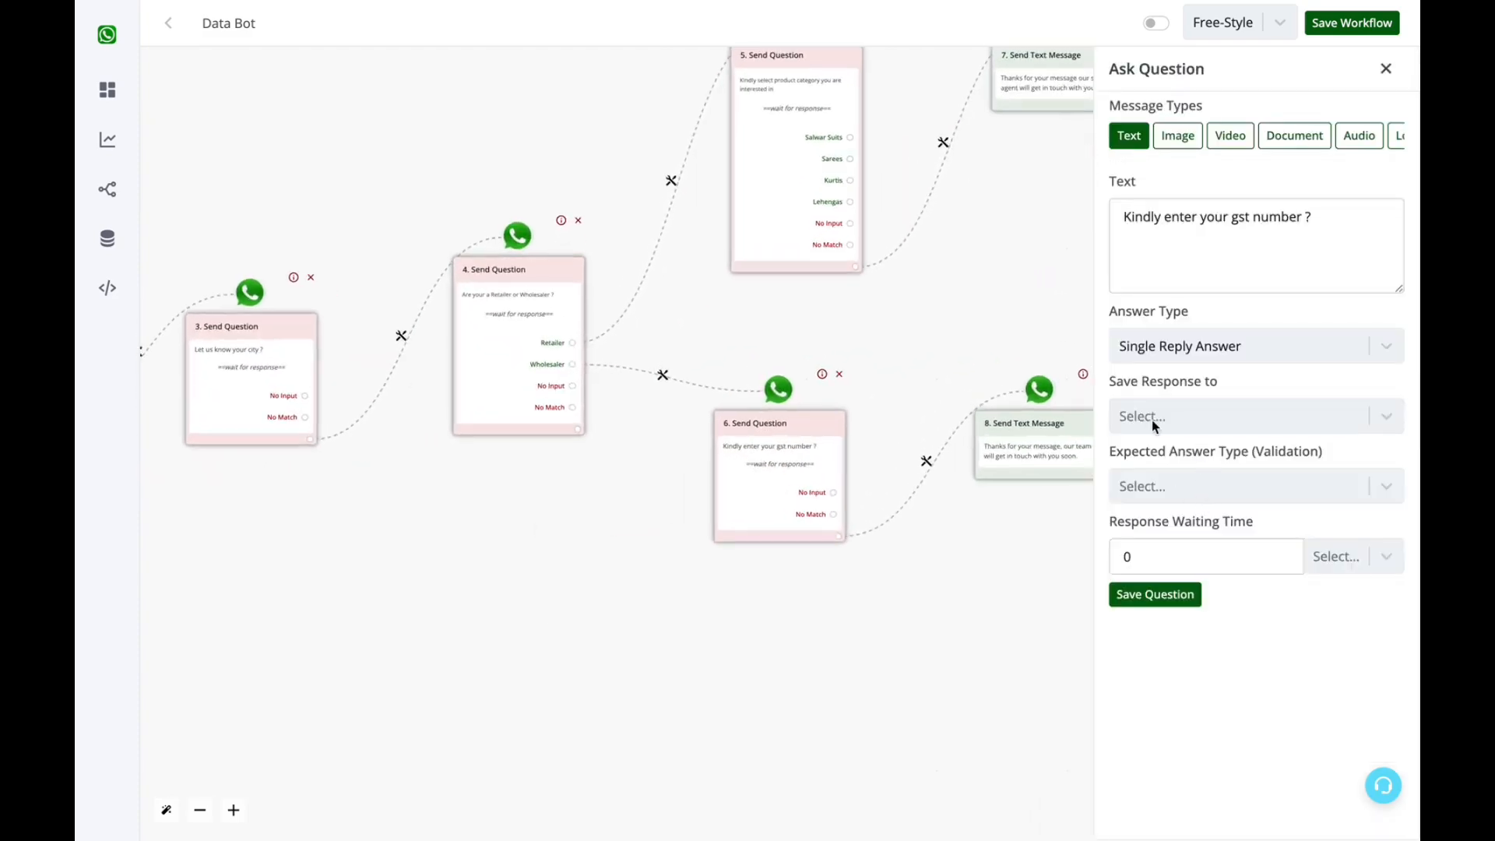
pyautogui.click(1165, 419)
pyautogui.click(1179, 543)
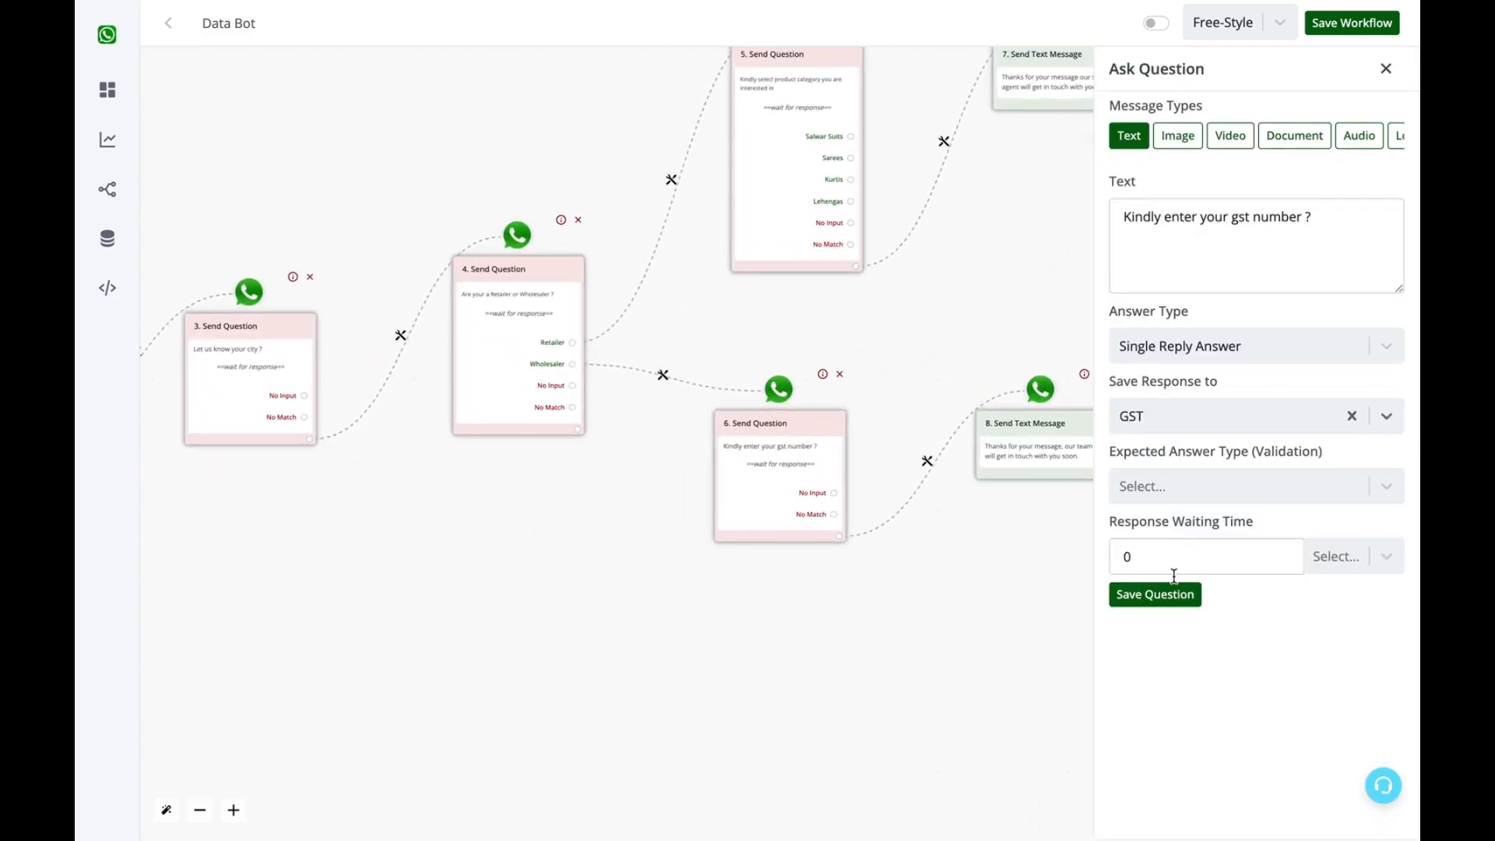
pyautogui.click(1160, 594)
pyautogui.click(1379, 30)
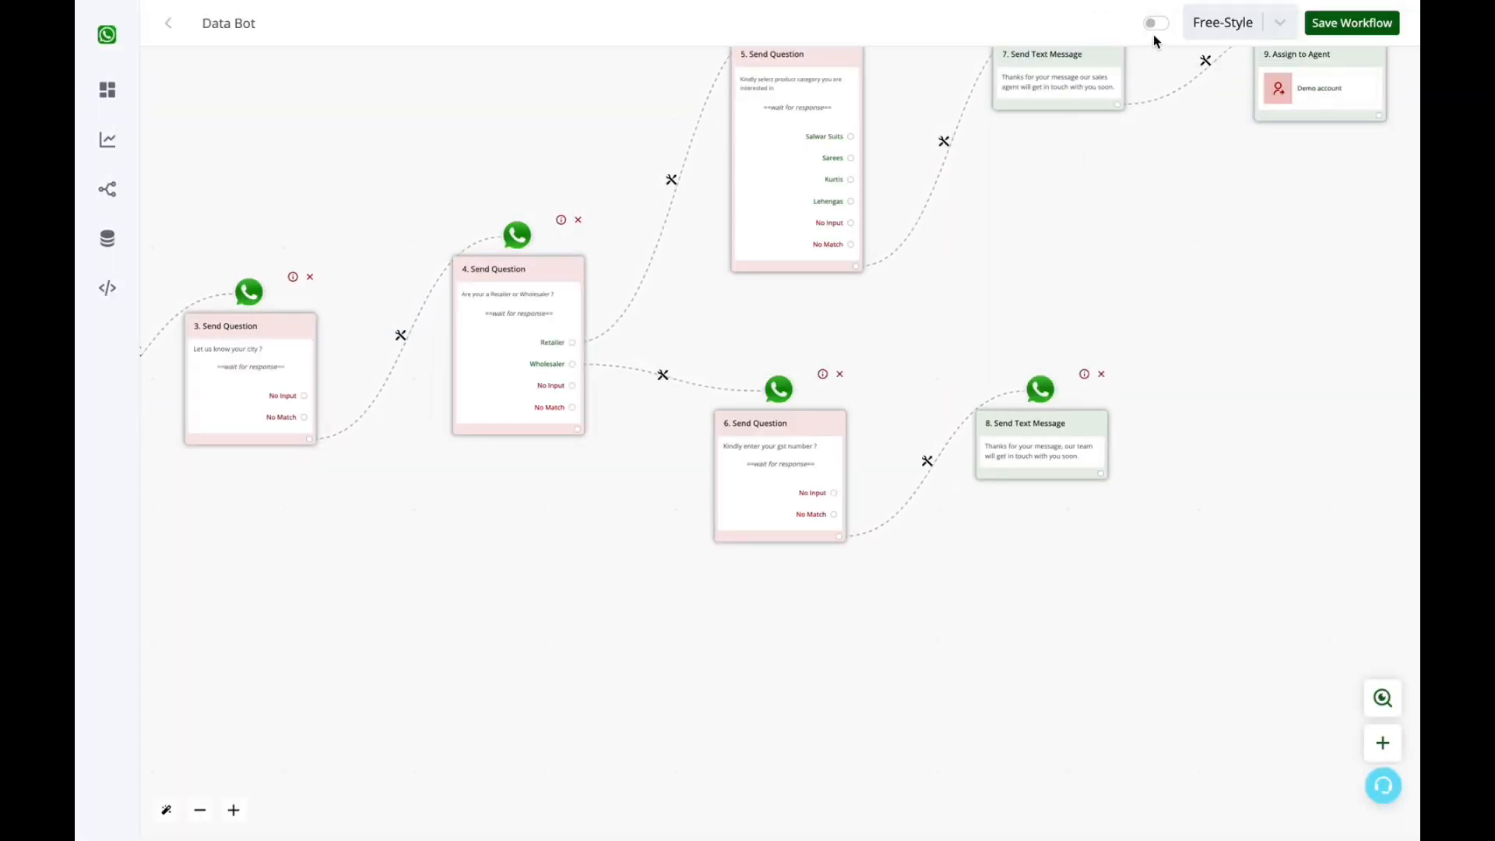
# - Activate the Data Bot workflow and look over its message and question steps
pyautogui.click(1154, 25)
pyautogui.moveTo(1058, 246); pyautogui.dragTo(1368, 209)
pyautogui.moveTo(708, 150); pyautogui.dragTo(1094, 150)
pyautogui.moveTo(730, 148); pyautogui.dragTo(384, 134)
pyautogui.moveTo(1343, 238); pyautogui.dragTo(1286, 249)
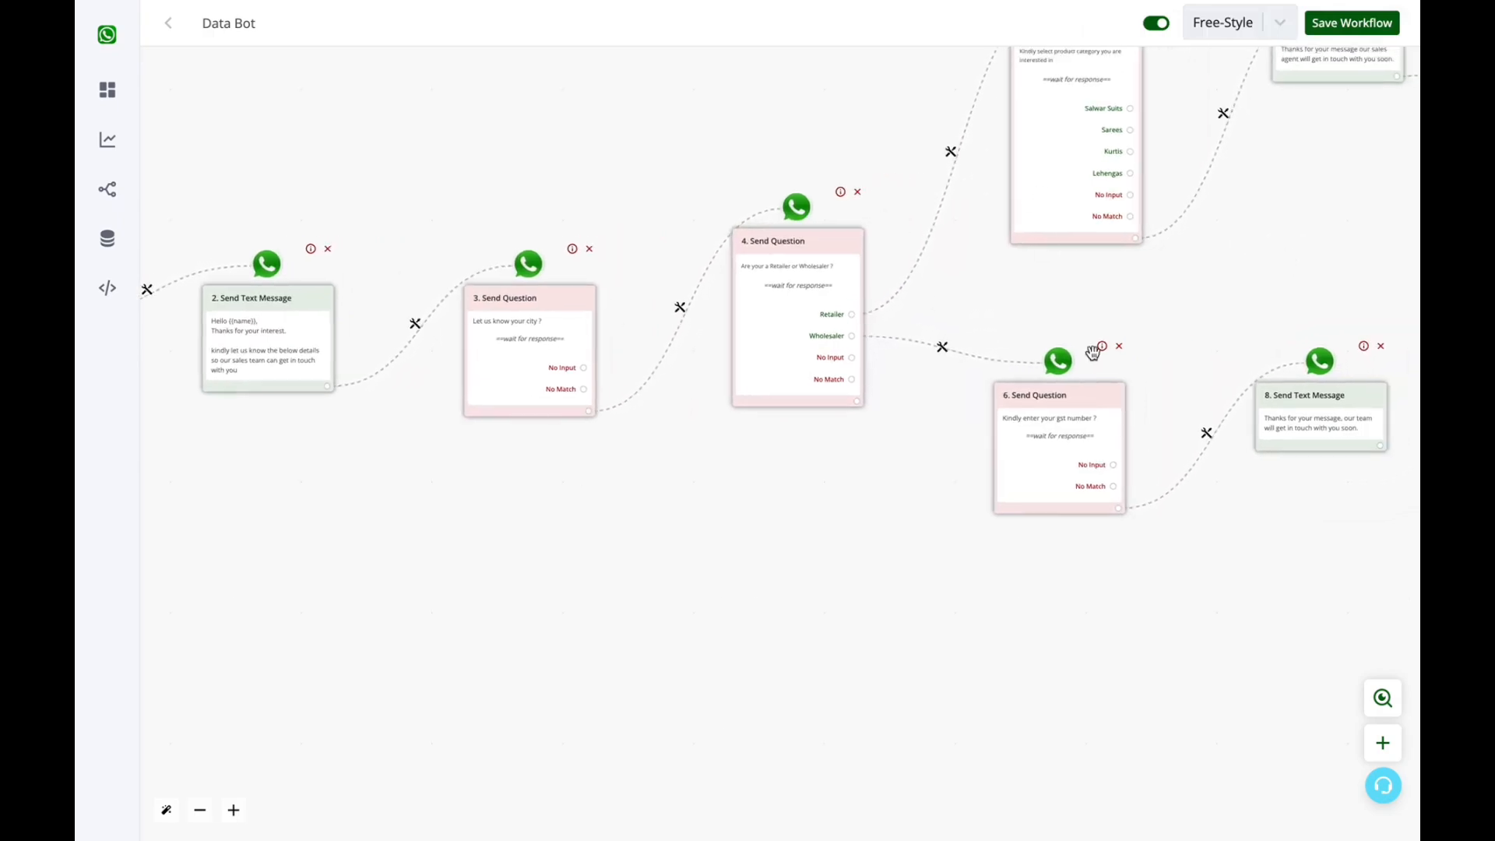
# - Prepare an export of all CRM contacts without downloading the file, and return to the product overview
pyautogui.click(95, 139)
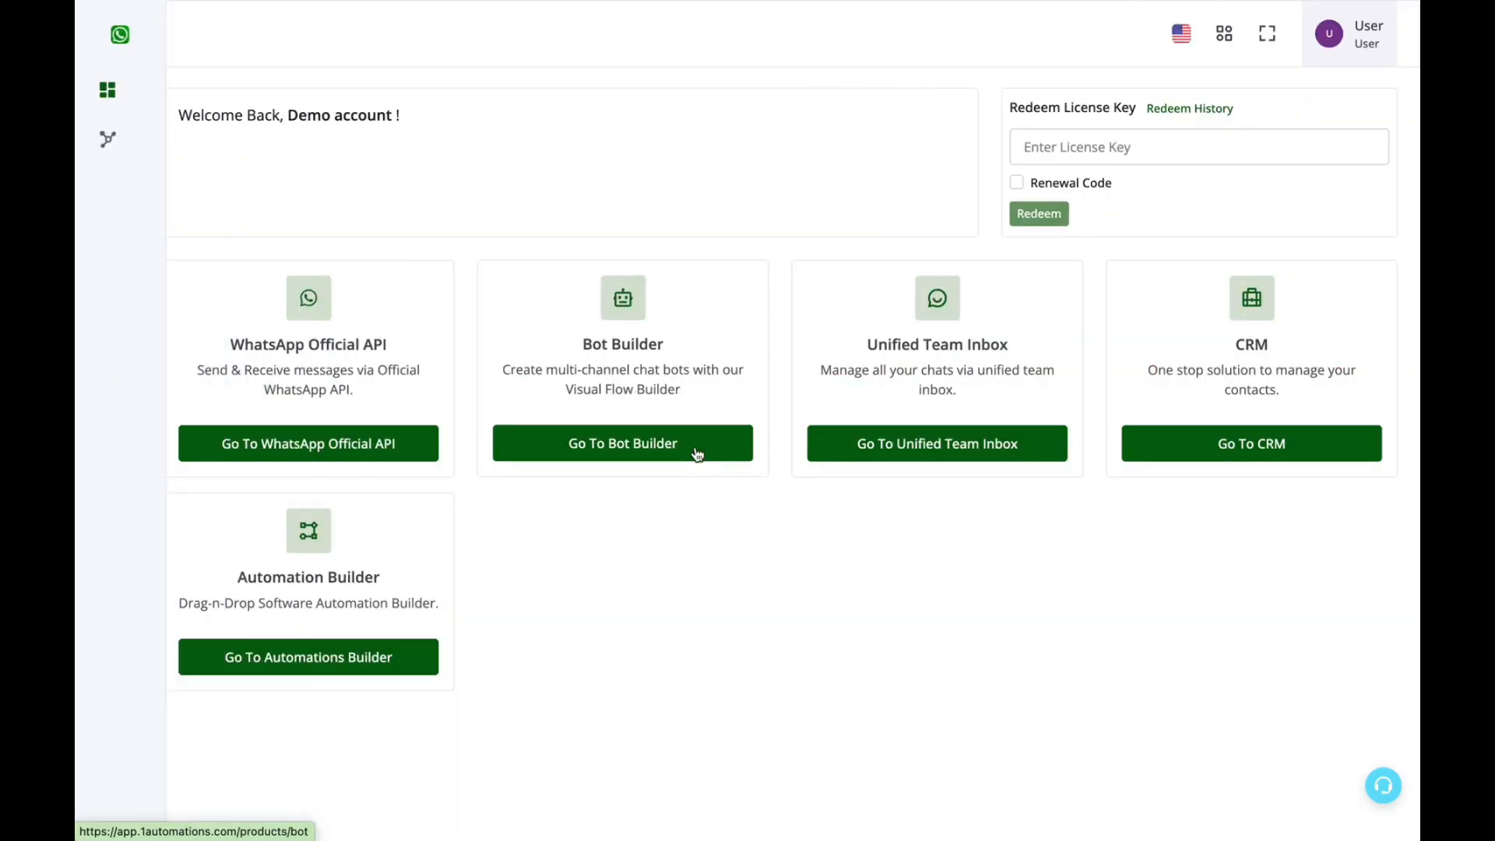
pyautogui.click(1216, 444)
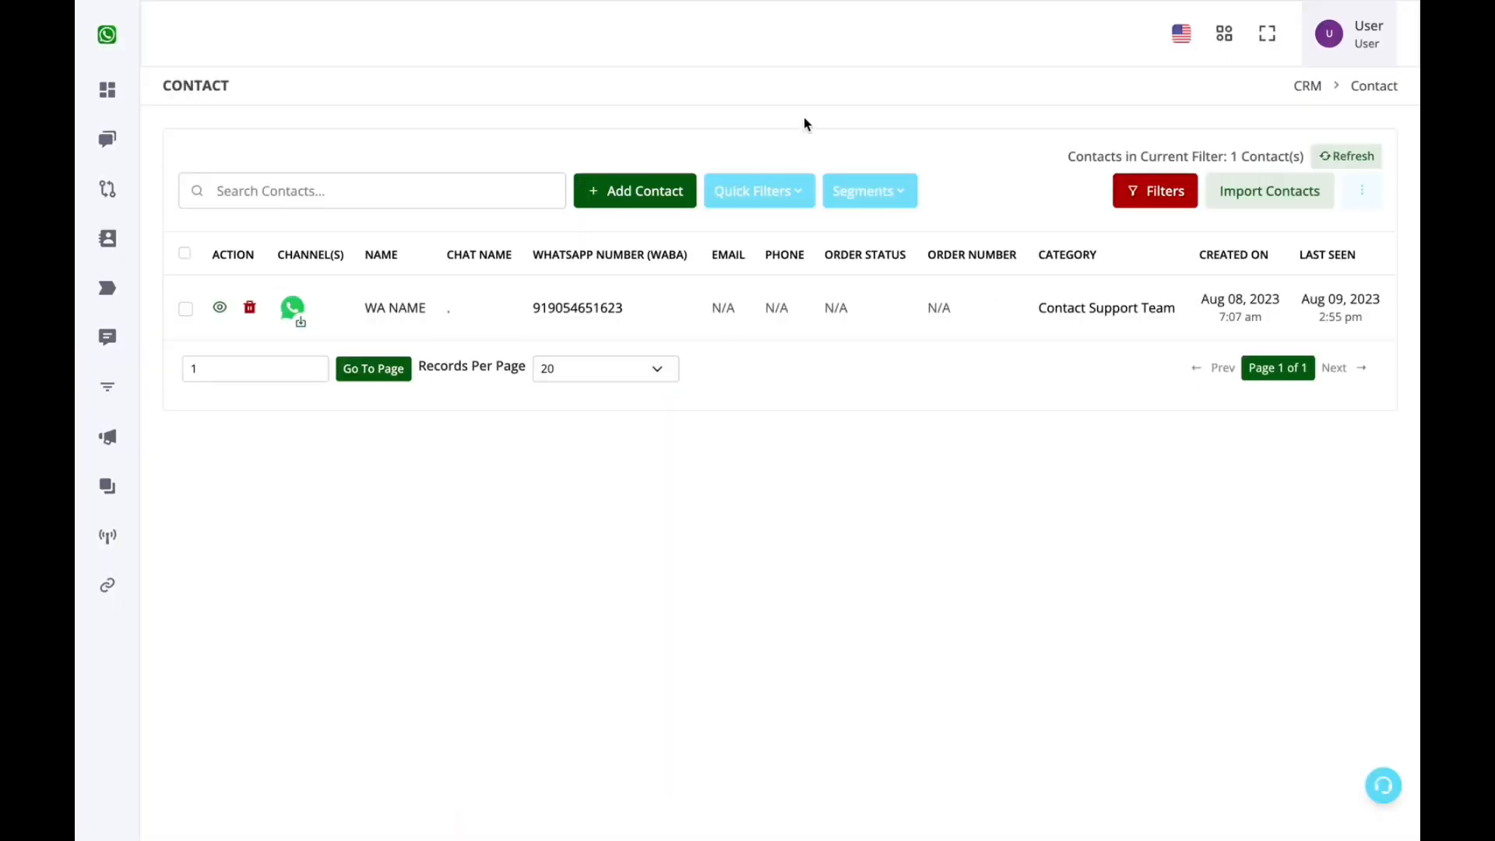
pyautogui.click(1362, 196)
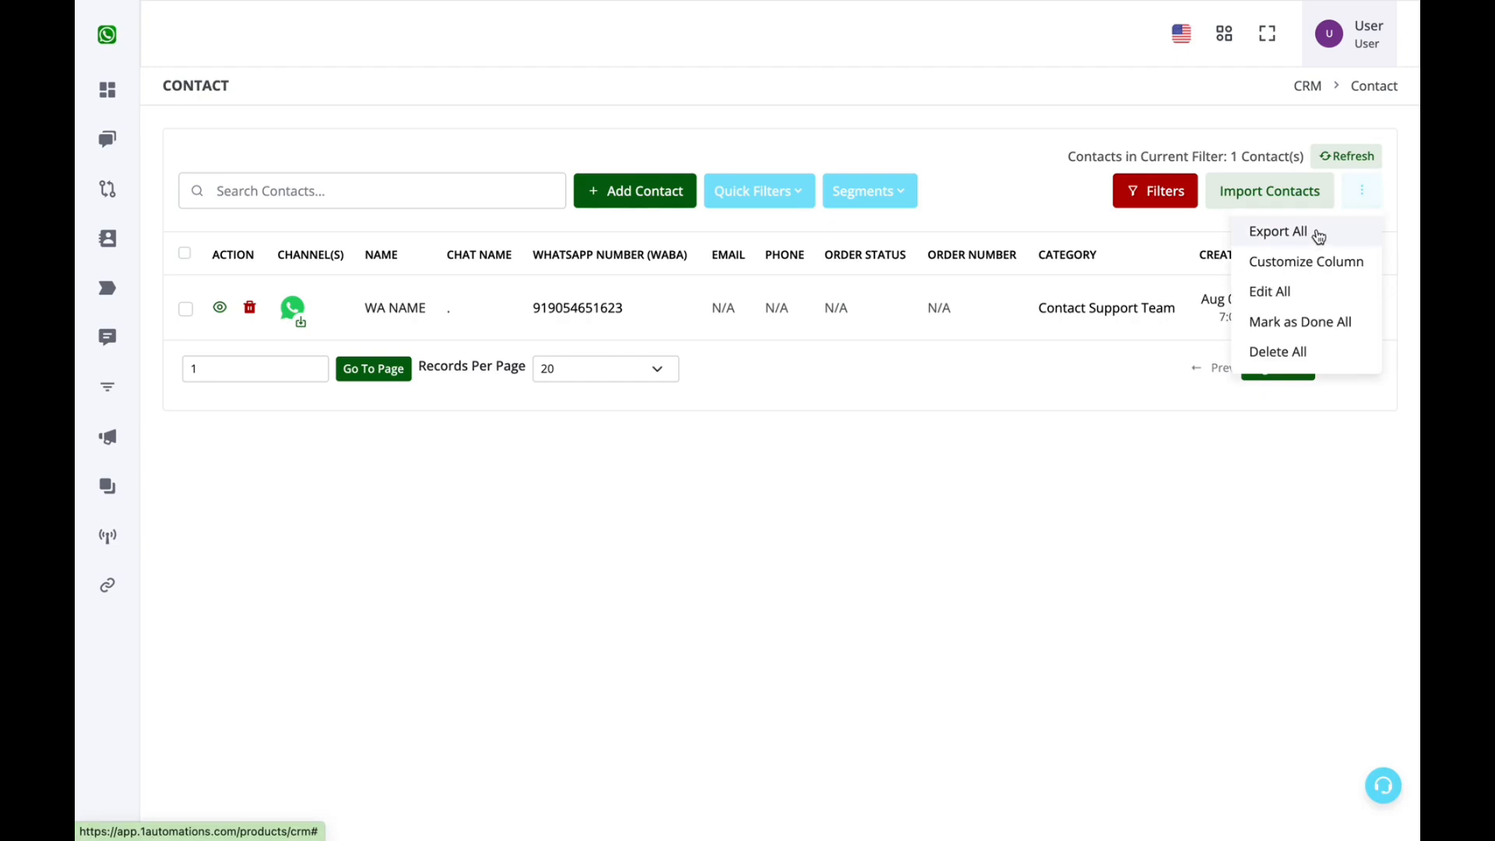
pyautogui.click(1316, 233)
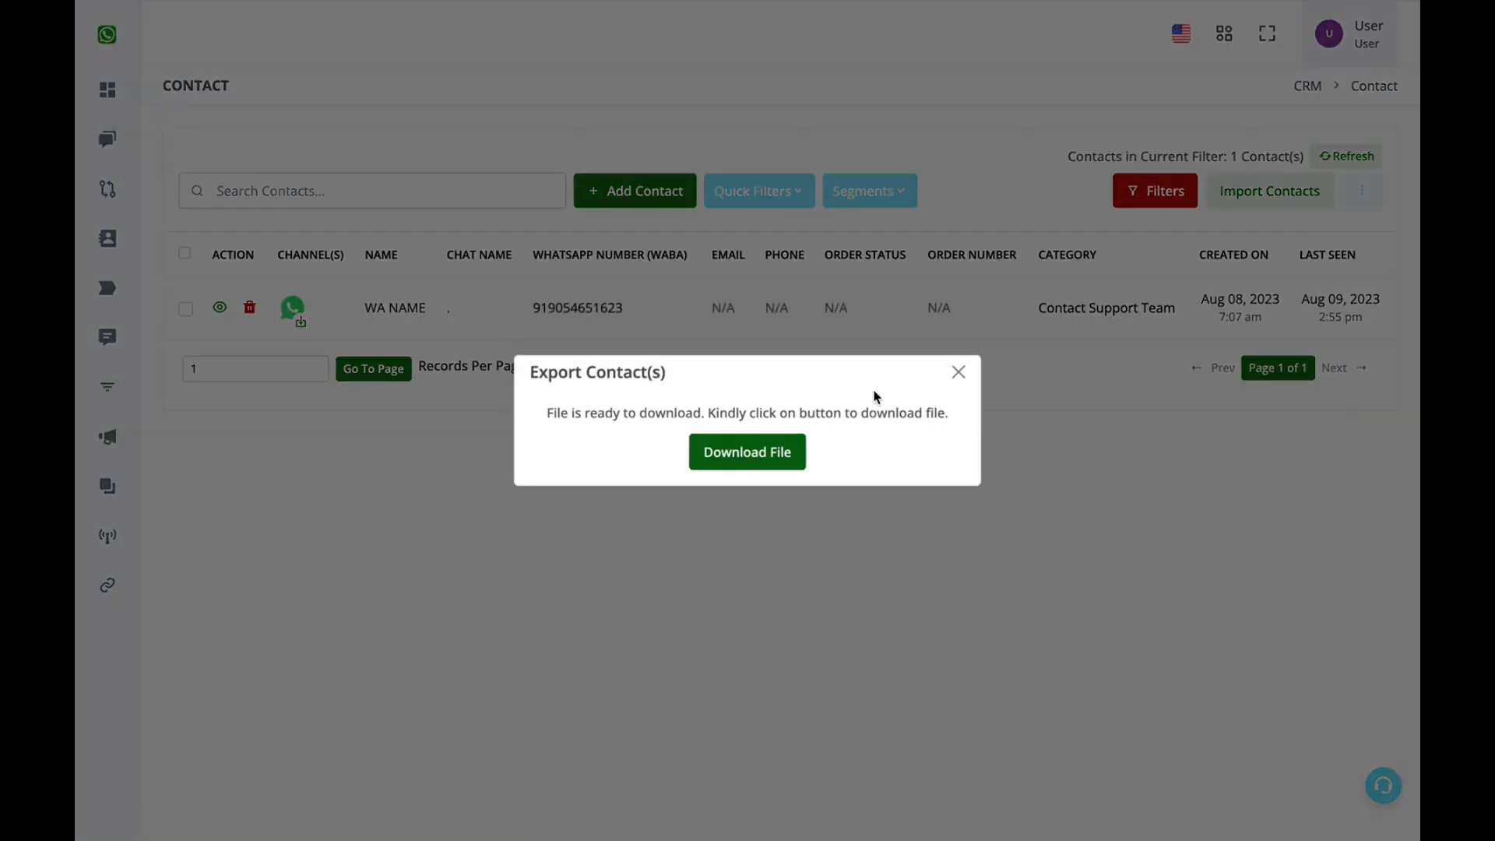
pyautogui.click(958, 373)
pyautogui.moveTo(86, 32)
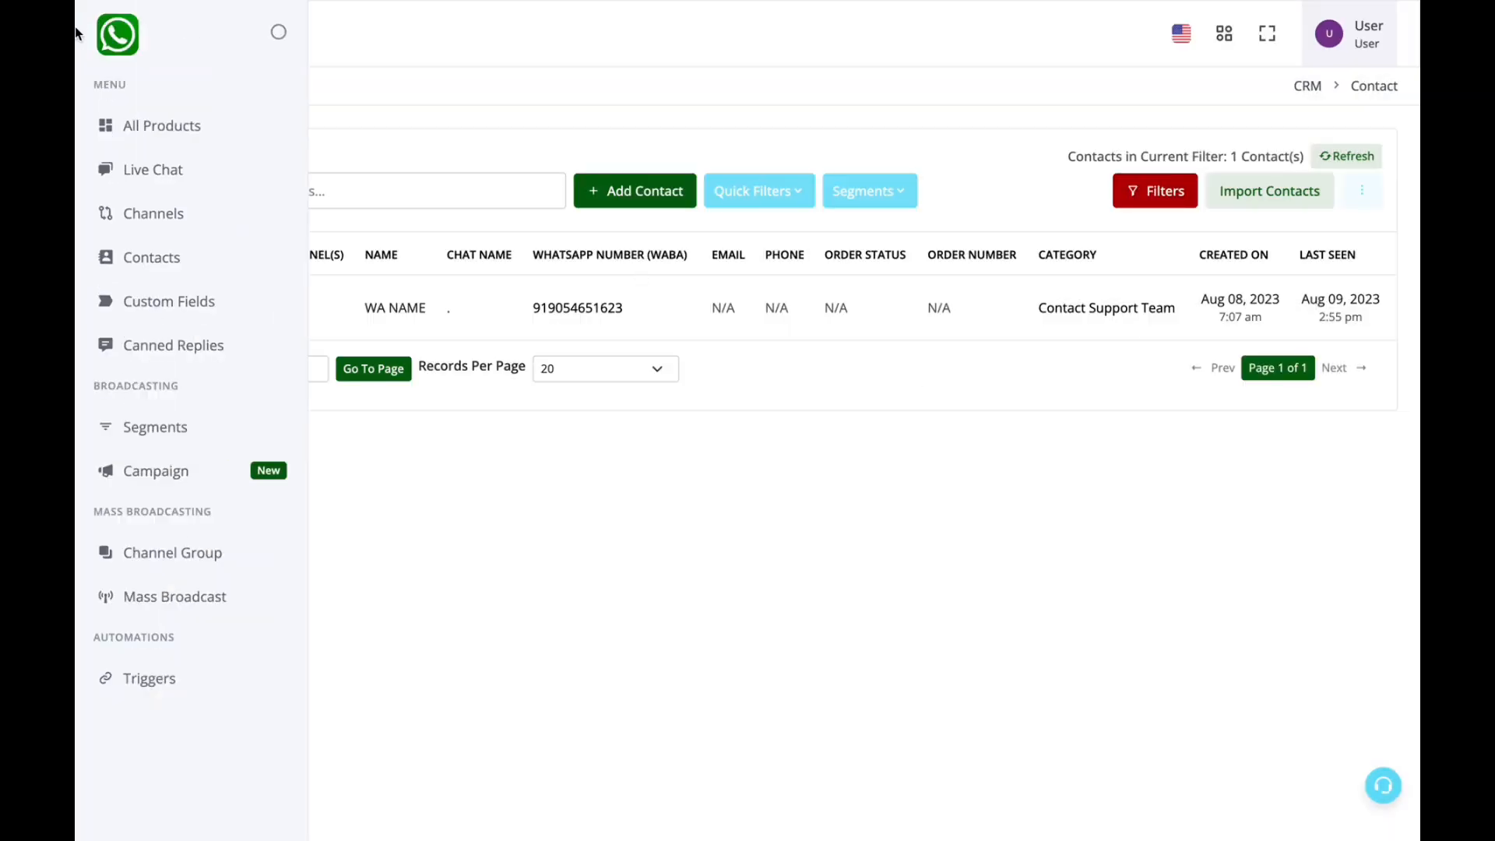
pyautogui.click(148, 123)
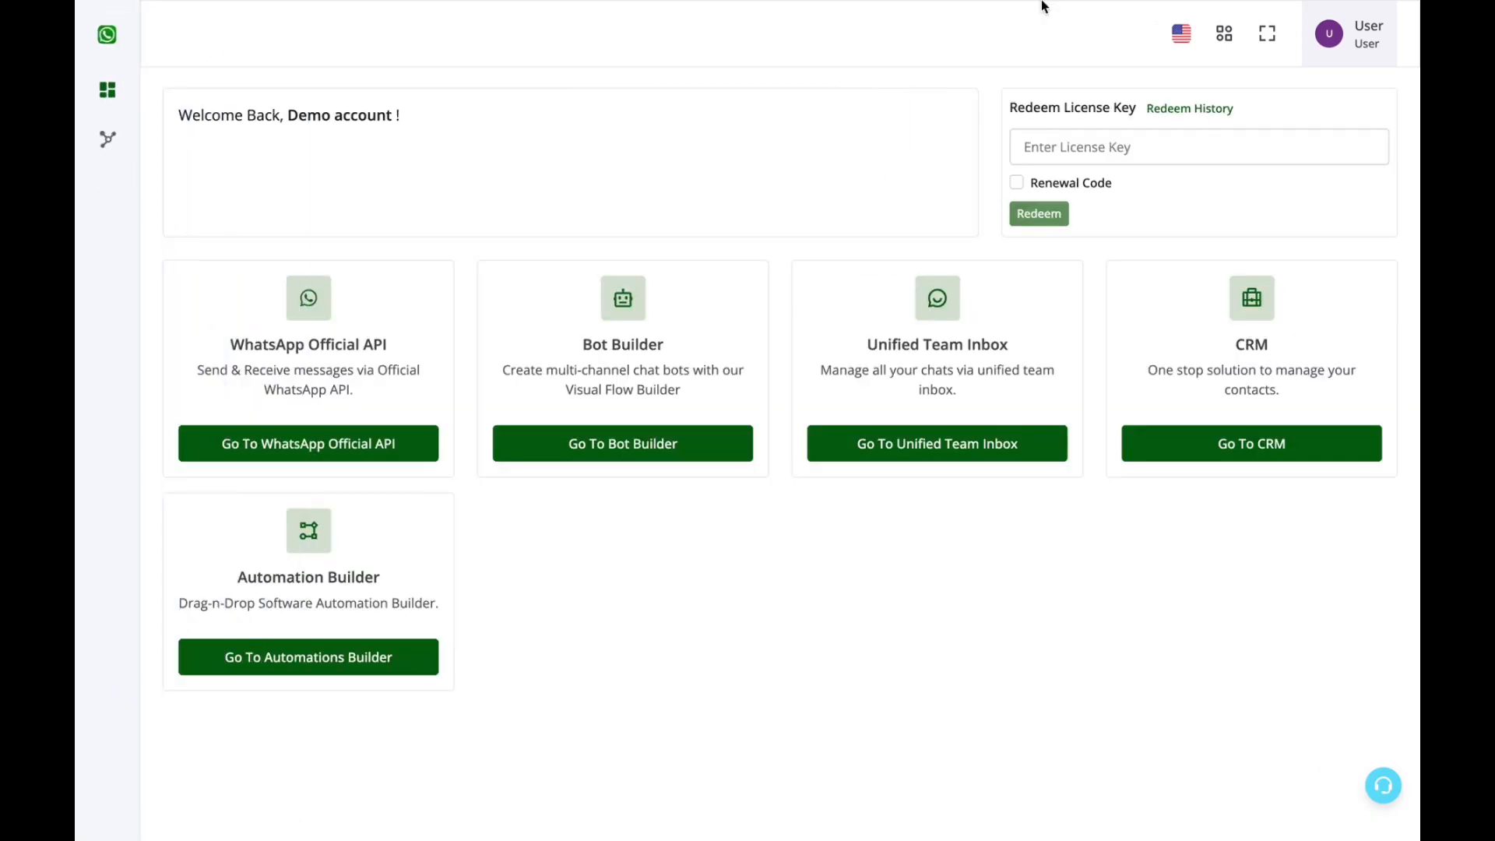